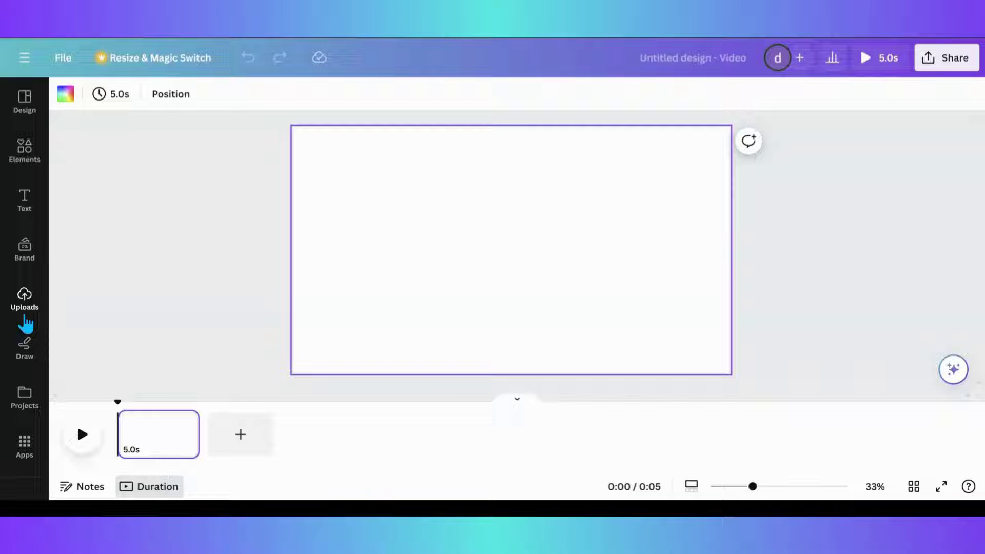
- Search Canva's apps for 'magic morph'
scroll(26, 325, down, 4)
click(34, 255)
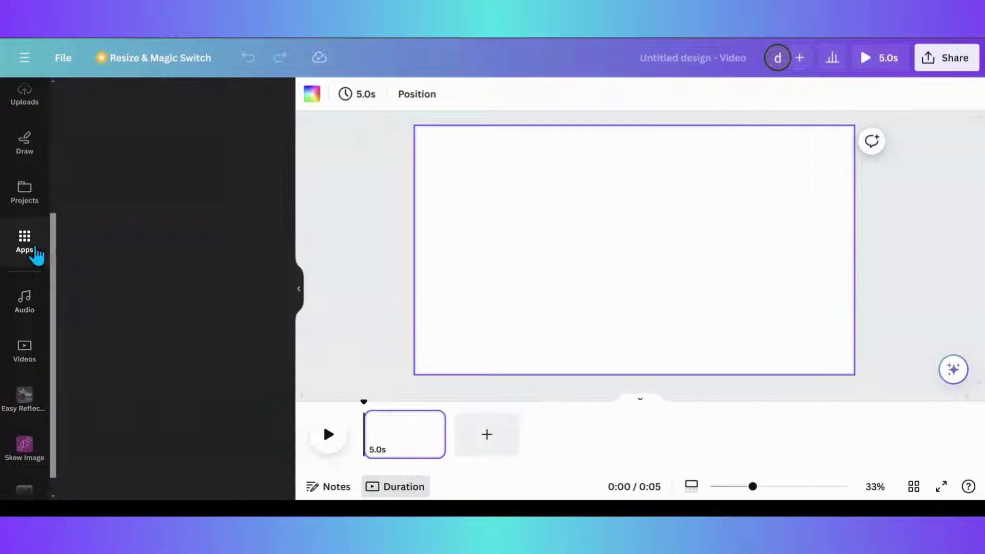
scroll(90, 274, down, 5)
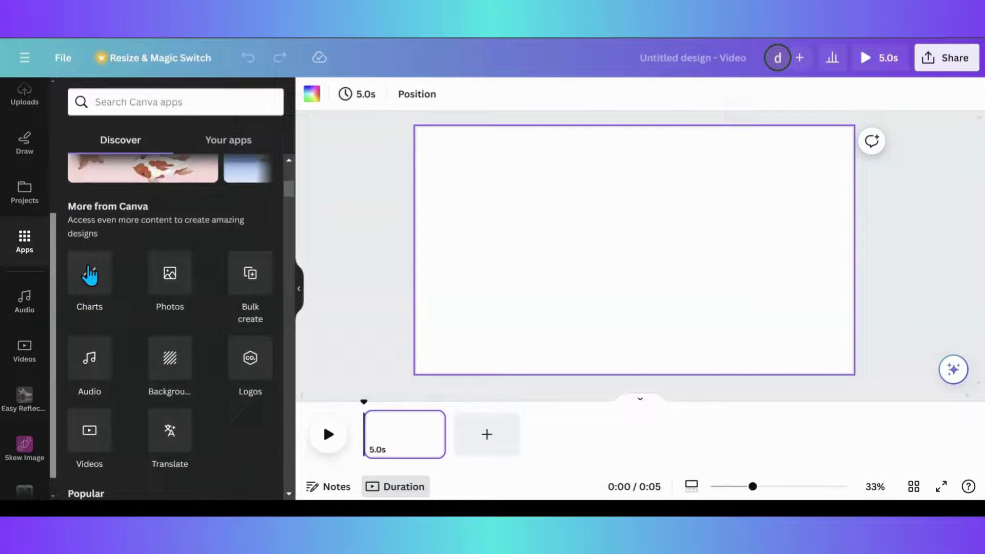
scroll(92, 257, up, 2)
click(128, 101)
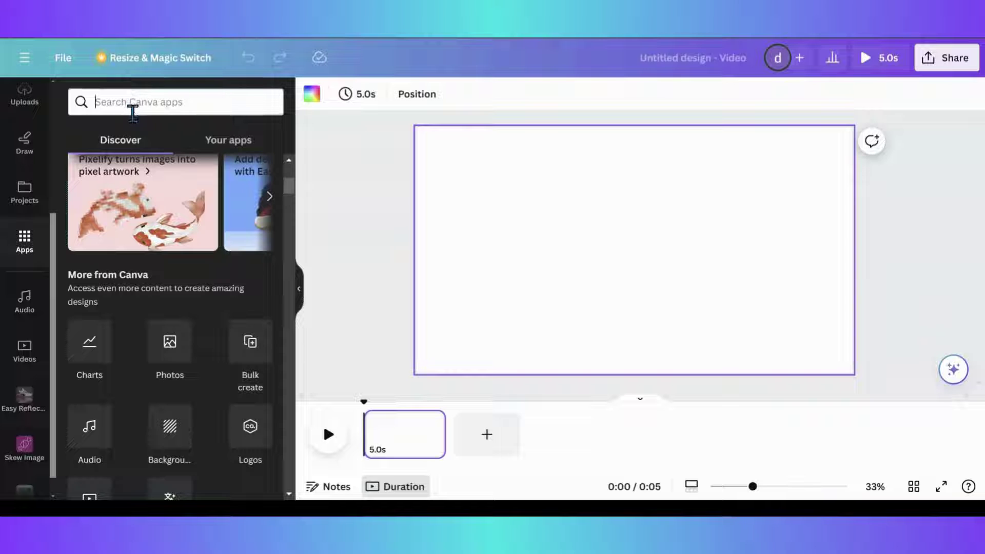
text(magic)
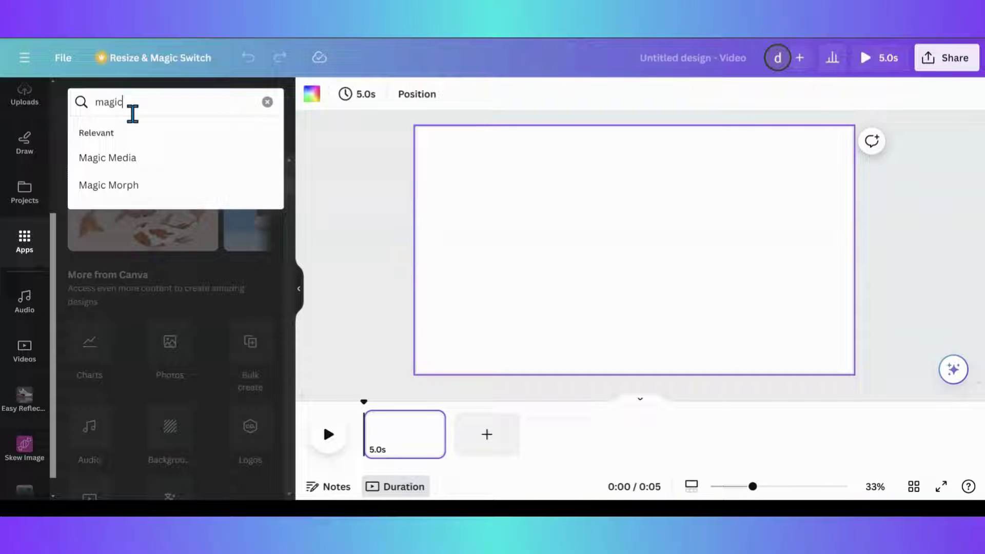
text( morp)
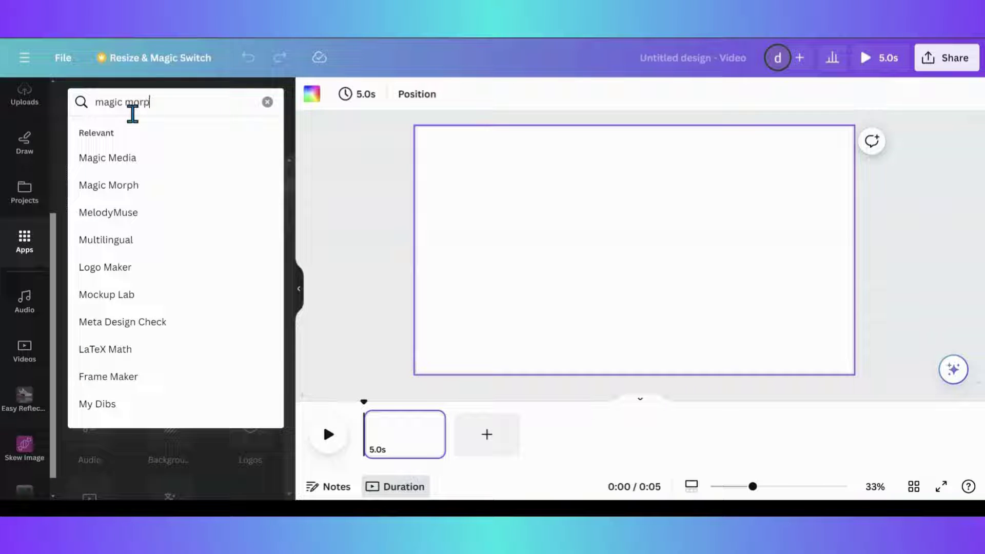
text(h)
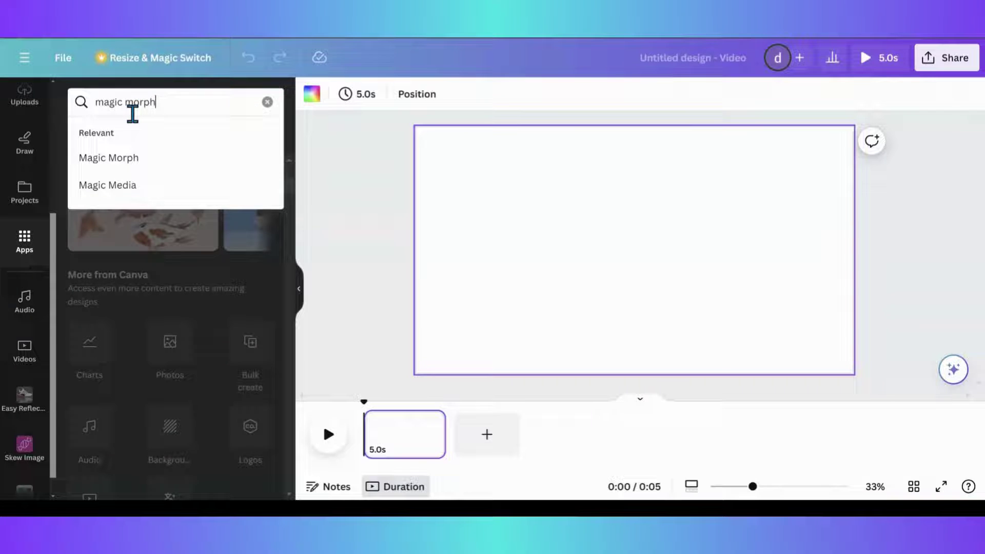
key(Return)
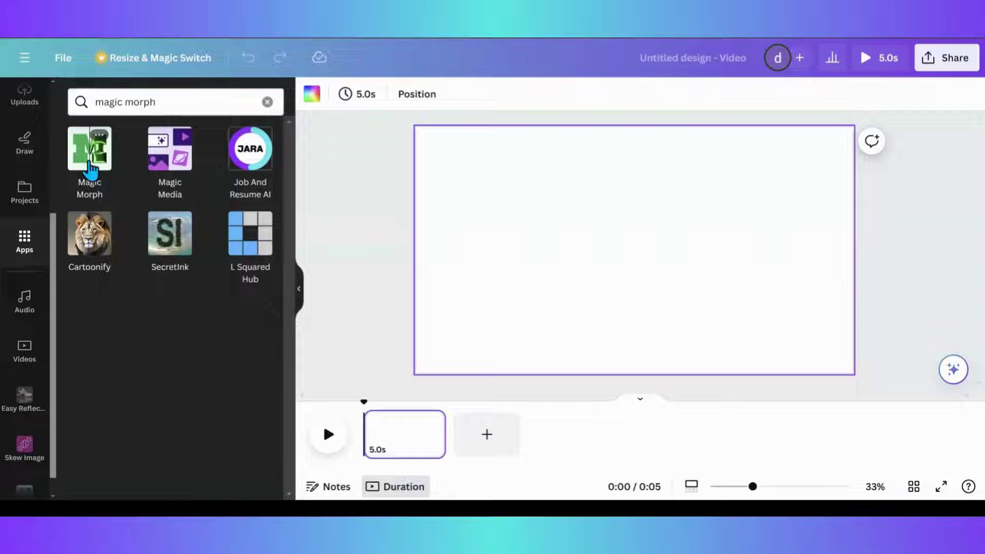
- Open the Magic Morph app from the search results
click(90, 163)
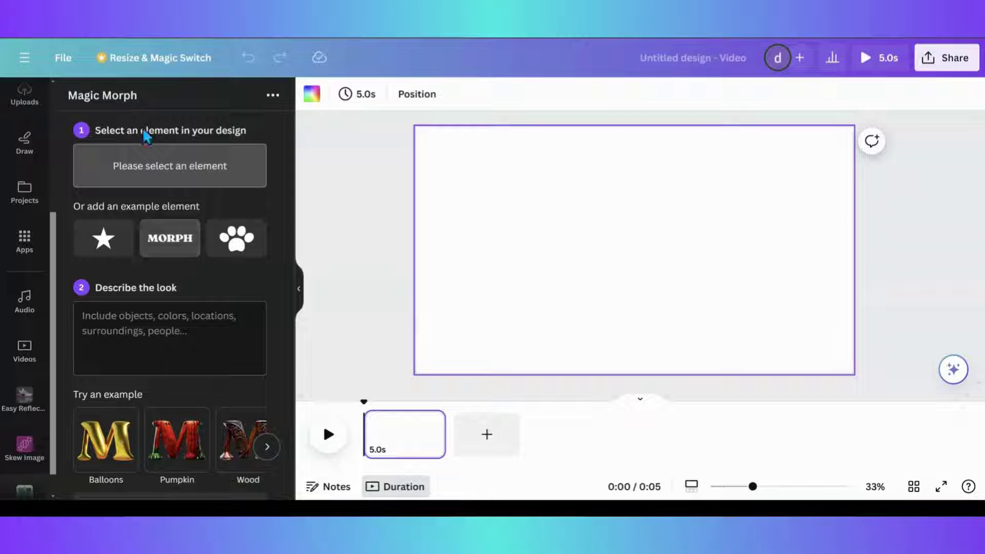
- Add the MORPH sample text, retype it as 'Michelle', and enlarge it to size 184
click(161, 240)
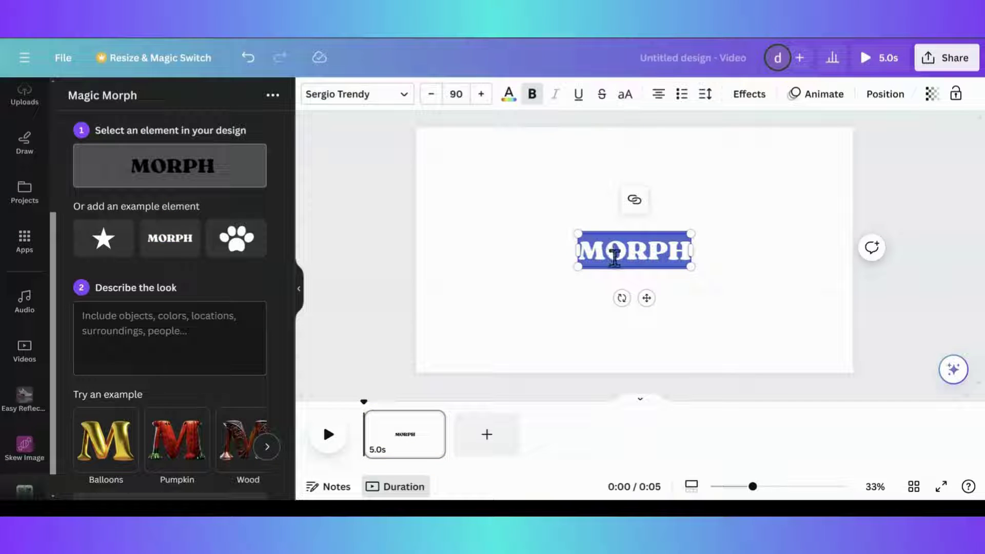
text(Mic)
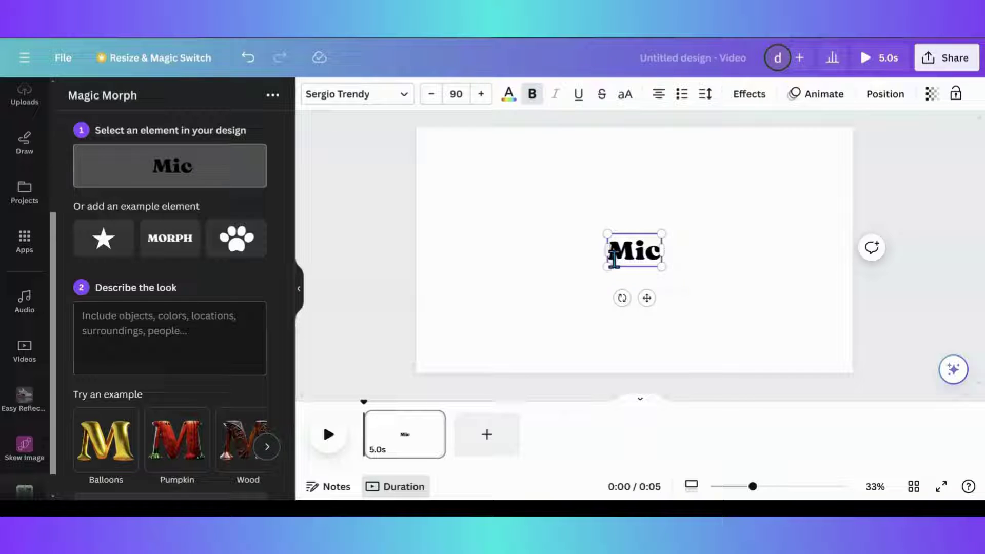
text(helle)
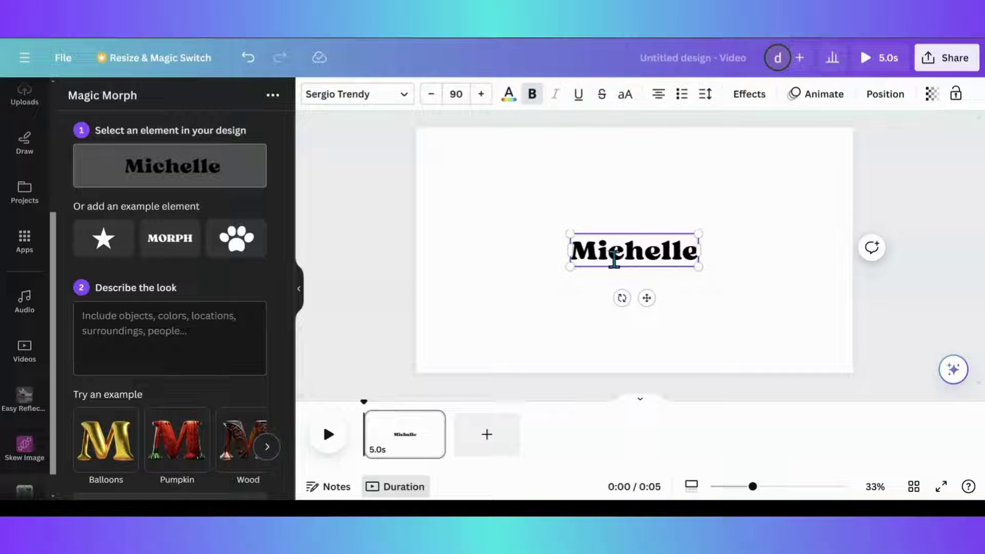
drag(570, 234, 509, 202)
drag(699, 267, 760, 321)
drag(687, 259, 670, 262)
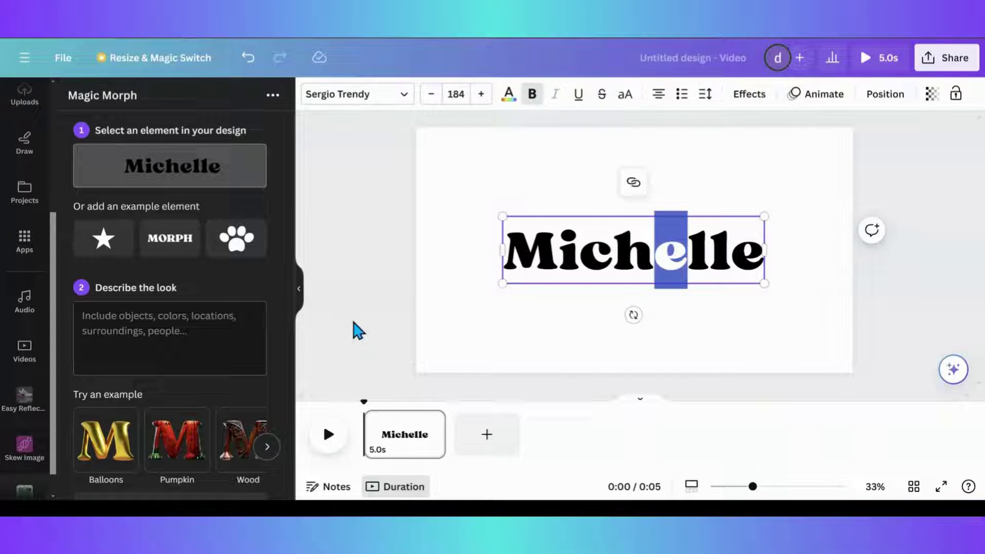
- Page through the example looks to bring the Jewels example into view
scroll(244, 345, down, 1)
click(267, 424)
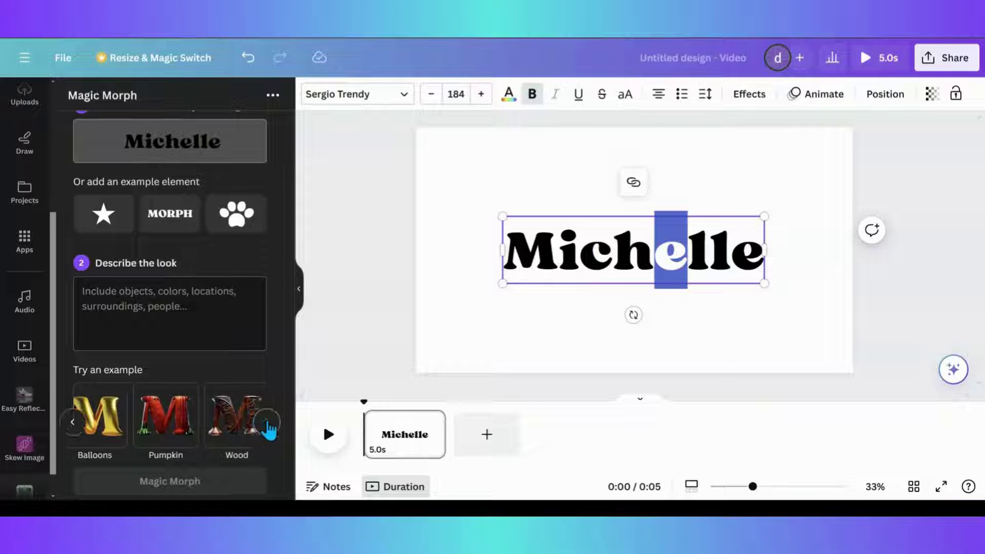
click(267, 424)
click(267, 423)
click(267, 423)
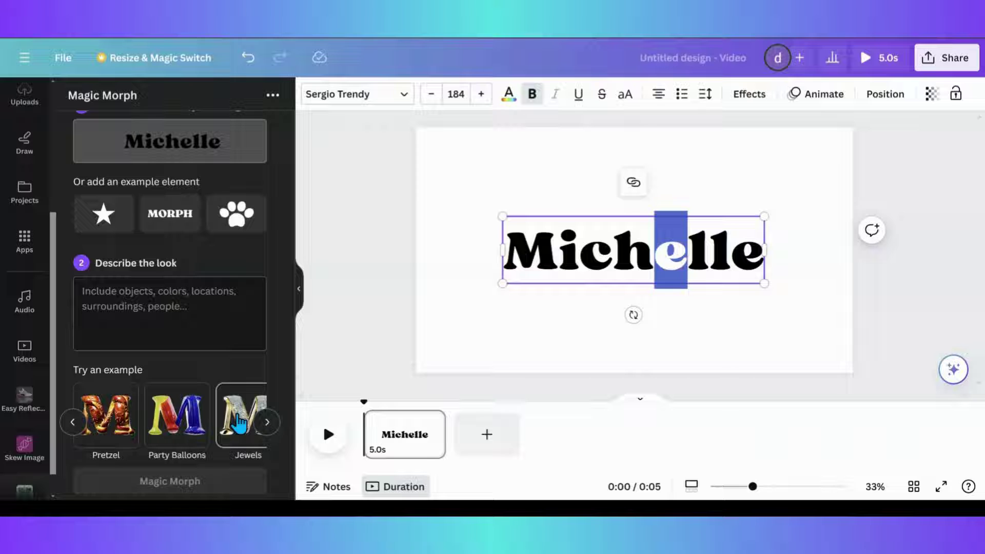
click(78, 428)
click(78, 429)
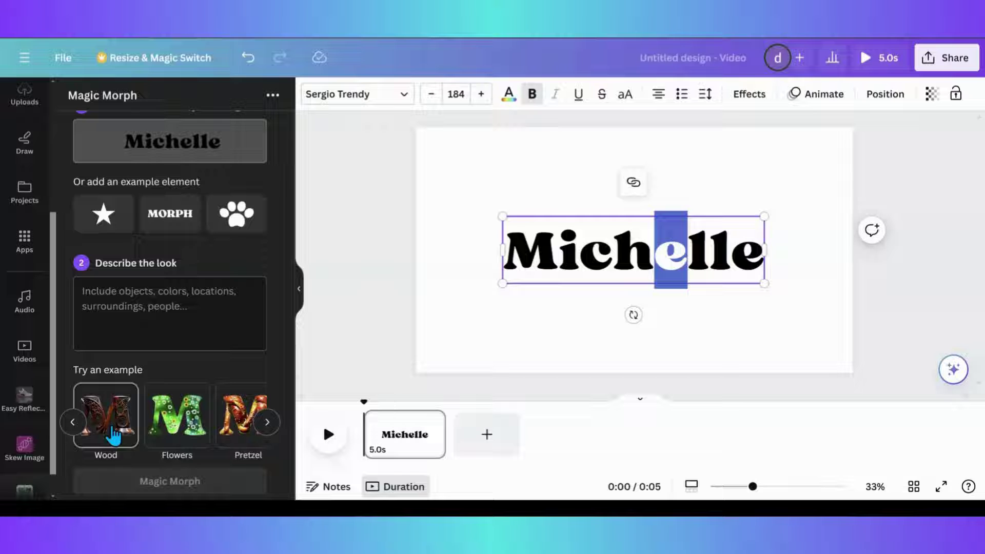
click(263, 424)
click(263, 424)
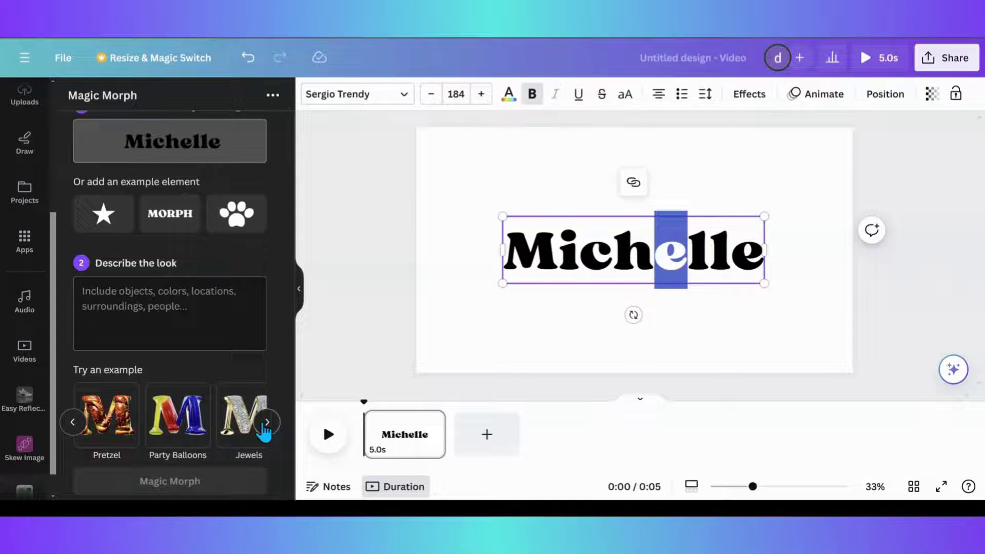
- Generate Jewels-look Michelle variations and move the black title toward the page top
click(246, 430)
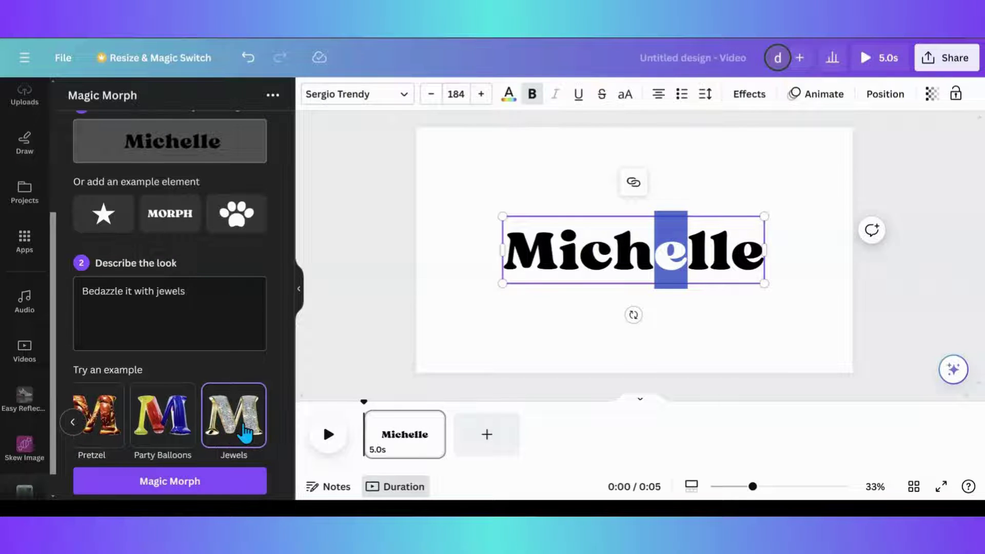
click(195, 483)
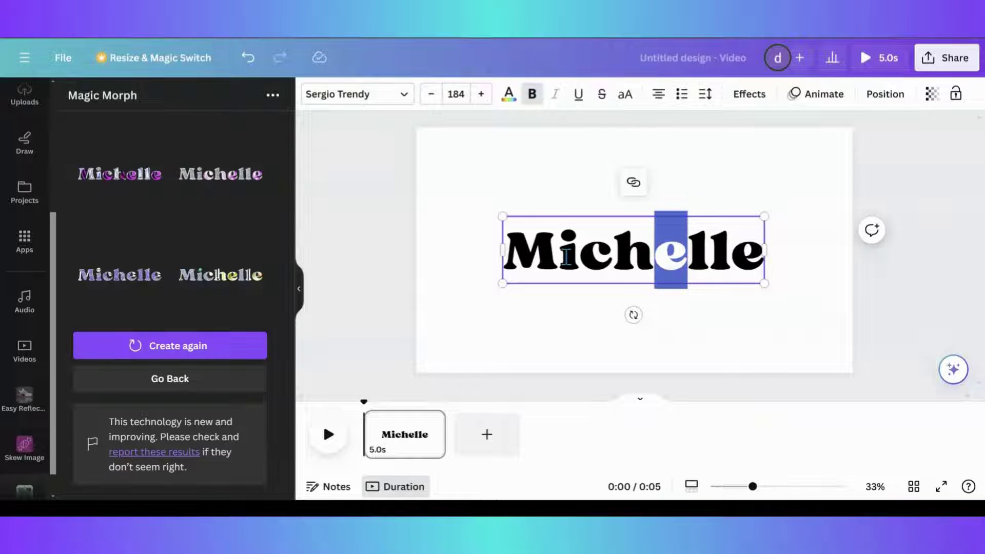
click(534, 312)
drag(556, 279, 592, 190)
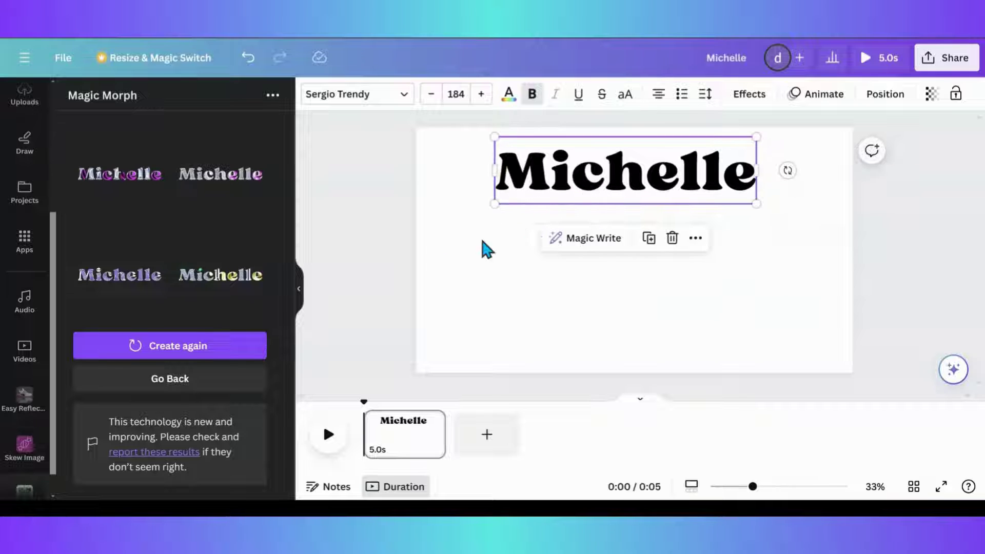
- Add three jewelled Michelle results, enlarging and placing each beneath the black title
click(147, 187)
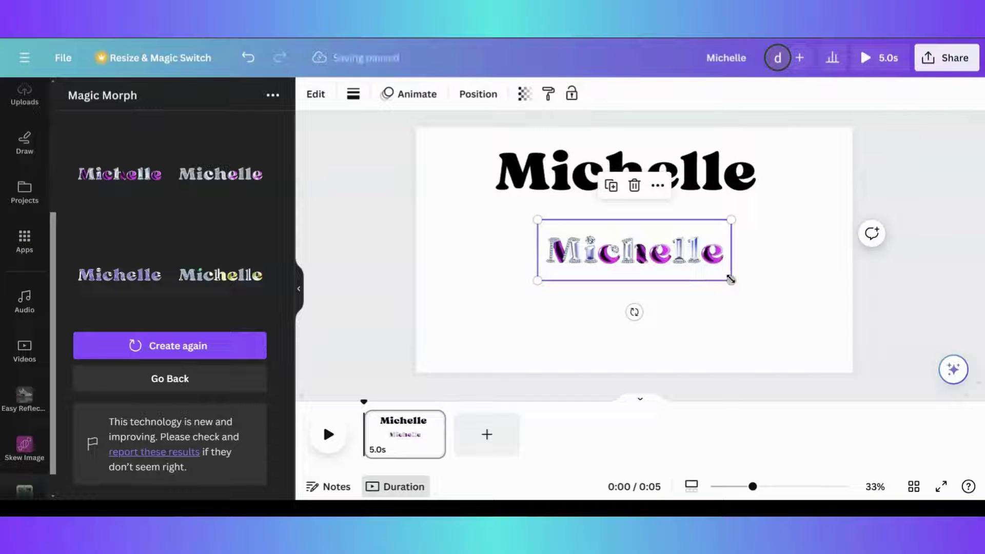
drag(731, 280, 835, 369)
drag(738, 308, 653, 264)
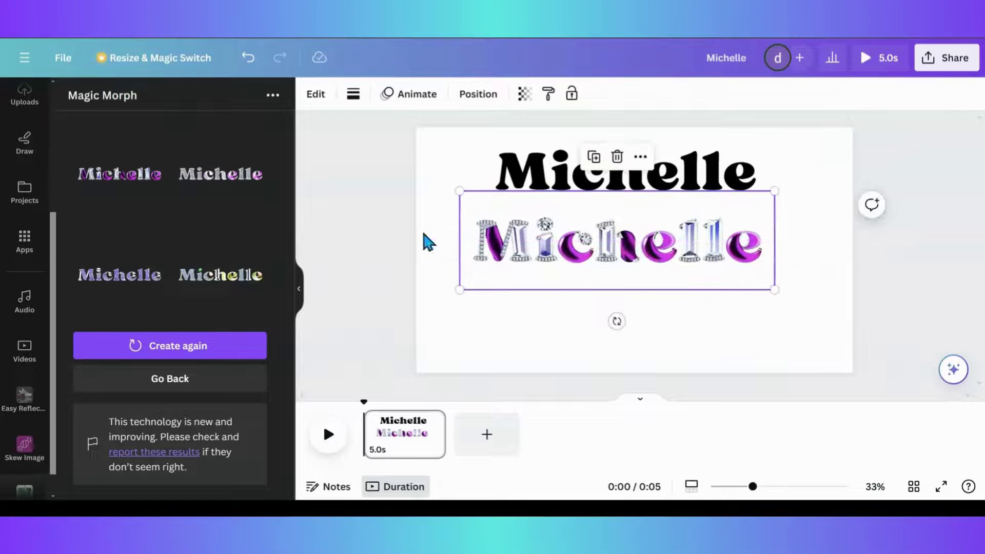
click(246, 180)
drag(583, 264, 636, 324)
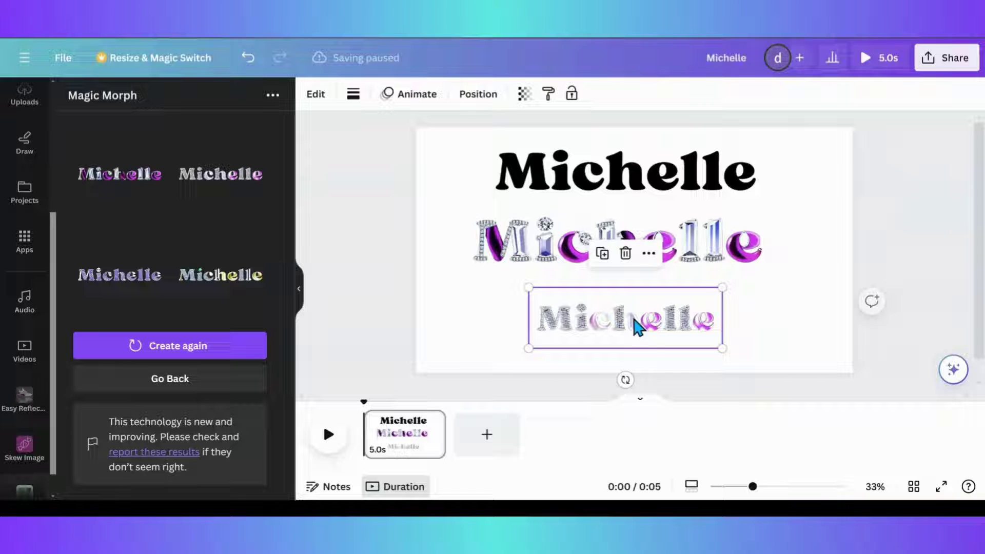
drag(722, 287, 857, 245)
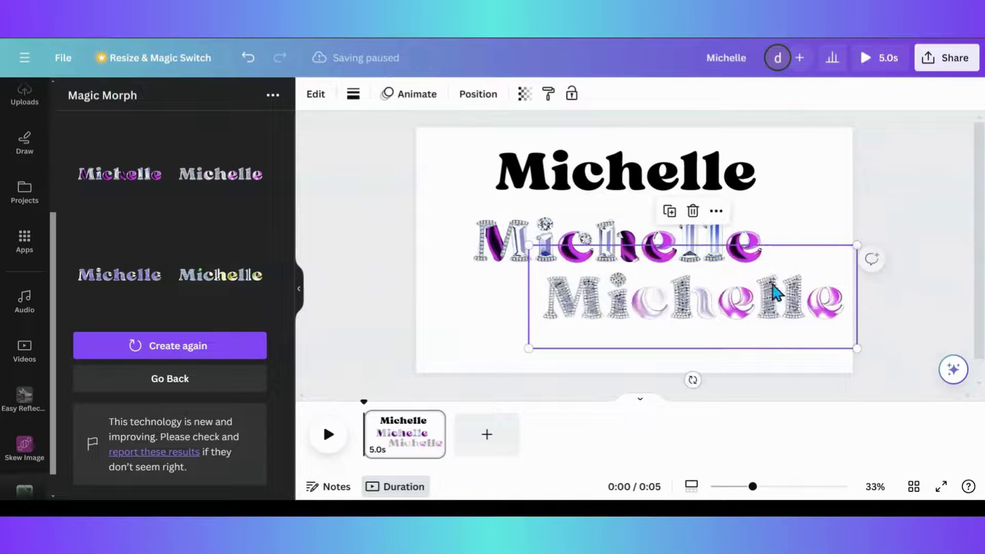
drag(753, 310, 703, 315)
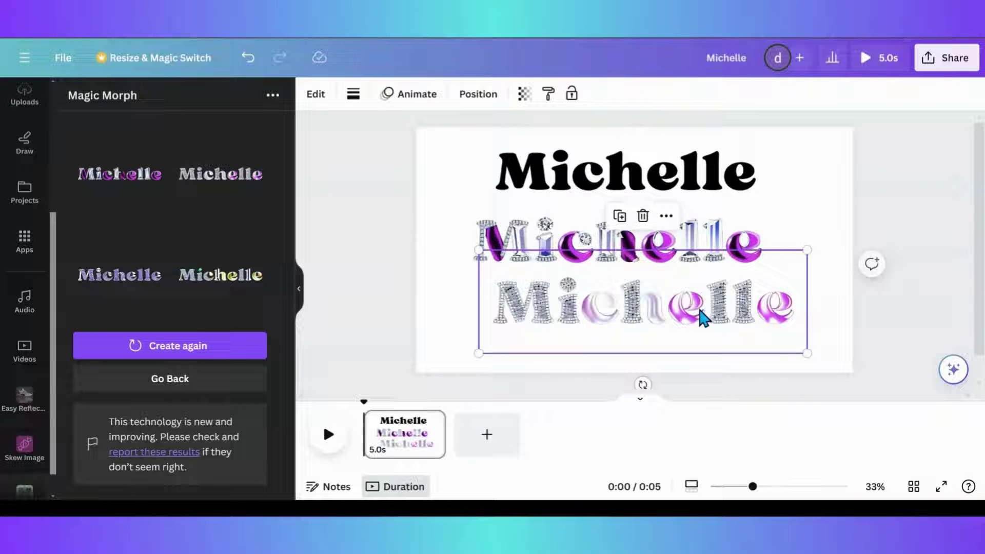
click(139, 290)
drag(586, 249, 569, 209)
- Delete the black Michelle title and move an enlarged lavender Michelle to the top
click(522, 166)
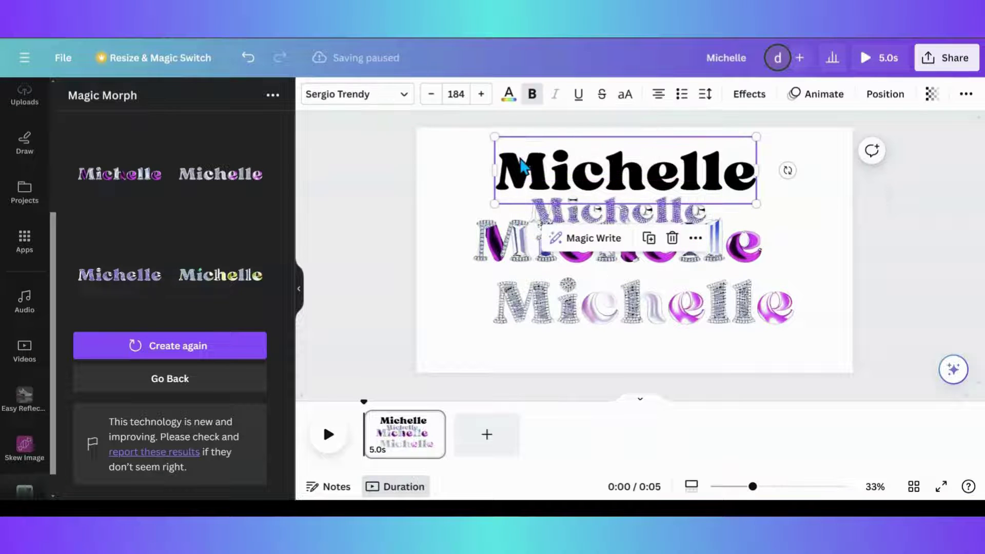
drag(522, 165, 640, 141)
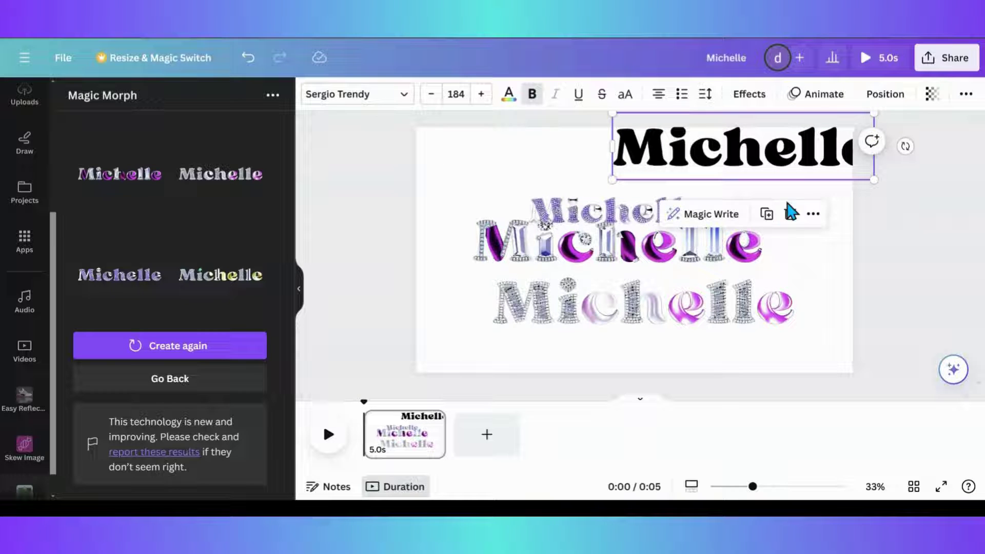
click(791, 211)
drag(665, 222, 663, 181)
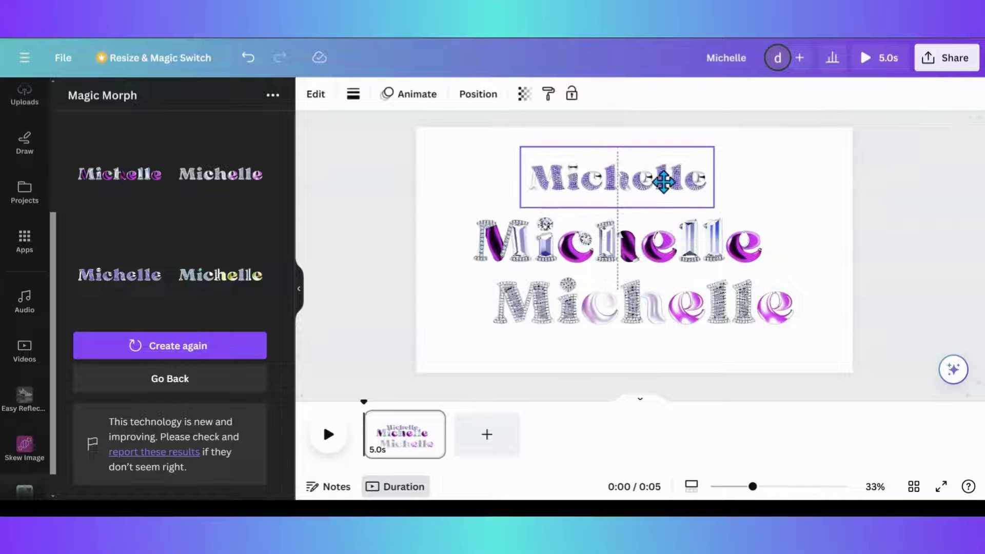
drag(714, 207, 882, 259)
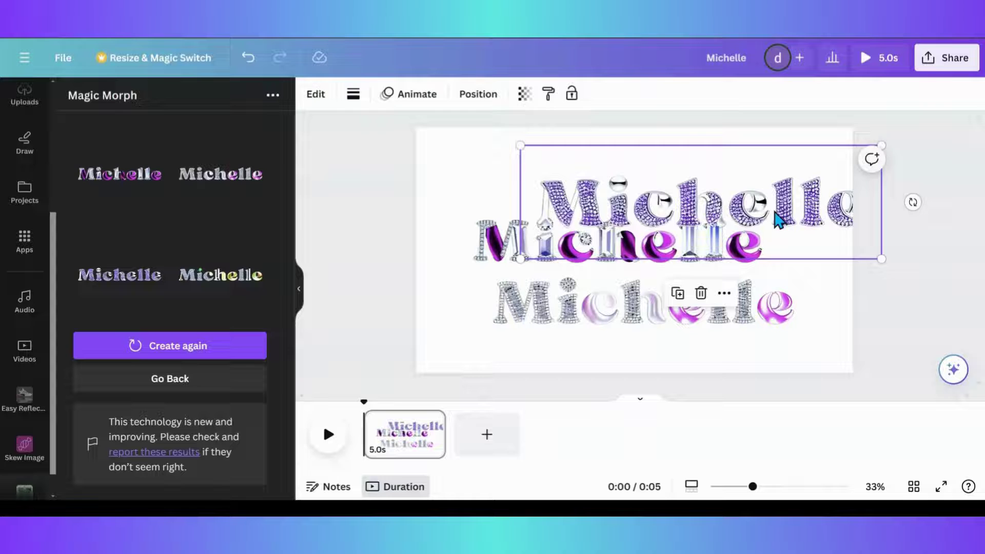
drag(777, 218, 716, 188)
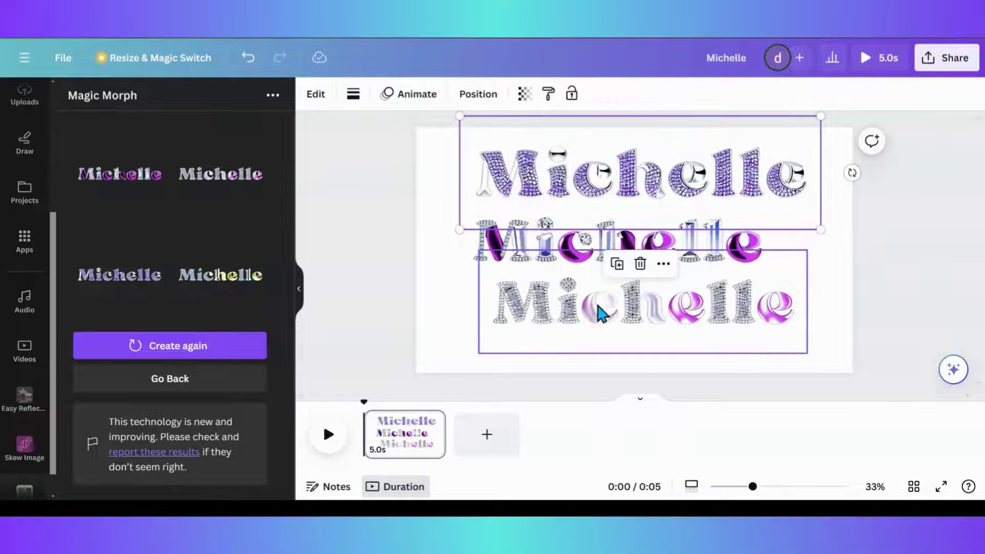
drag(598, 313, 571, 326)
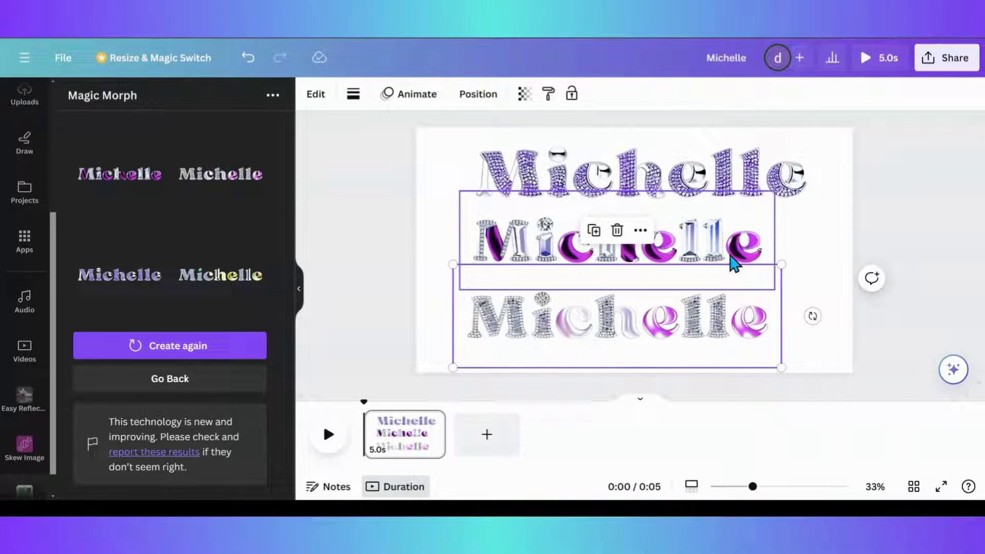
- Add the fourth result, overlap the other Michelles into one title, and enlarge the new one below
click(245, 286)
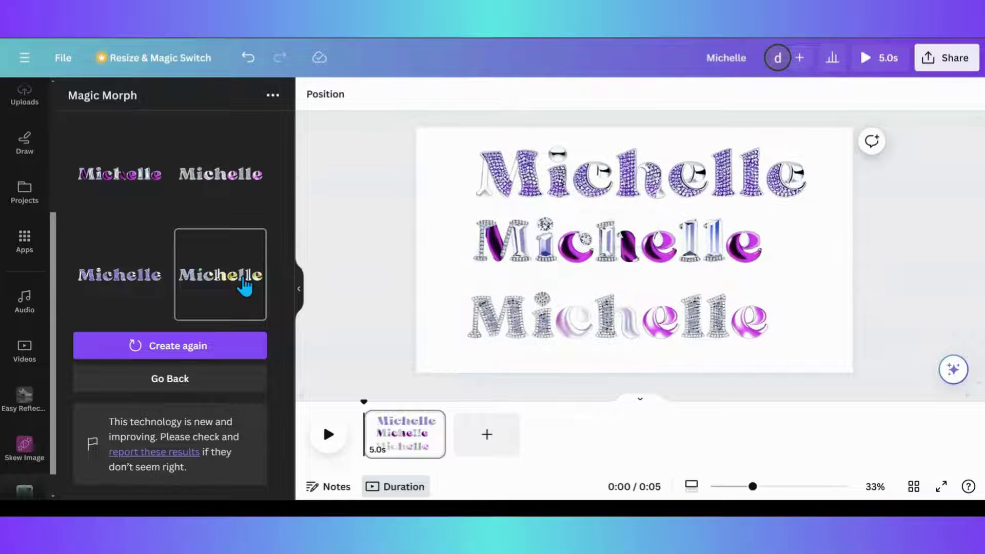
drag(600, 259, 748, 260)
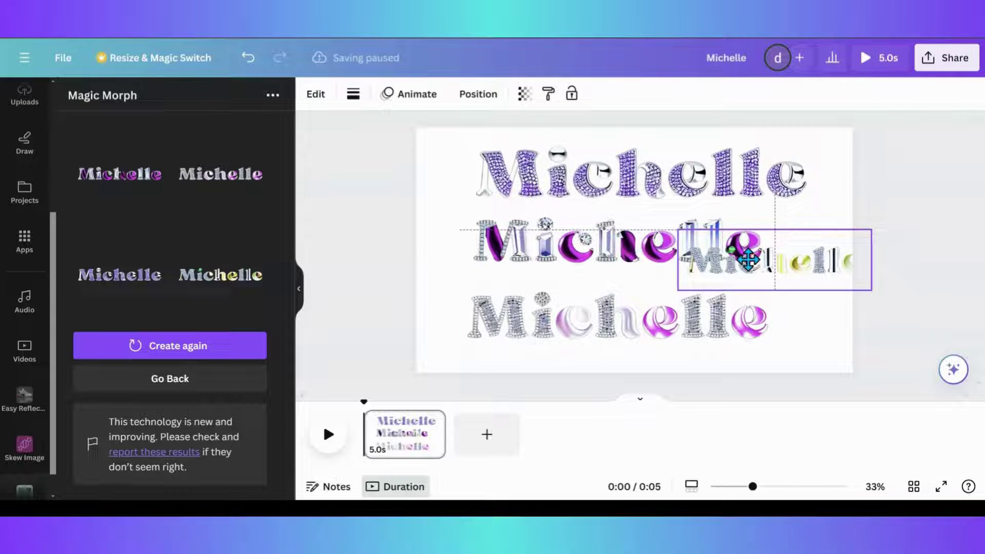
drag(590, 329, 600, 176)
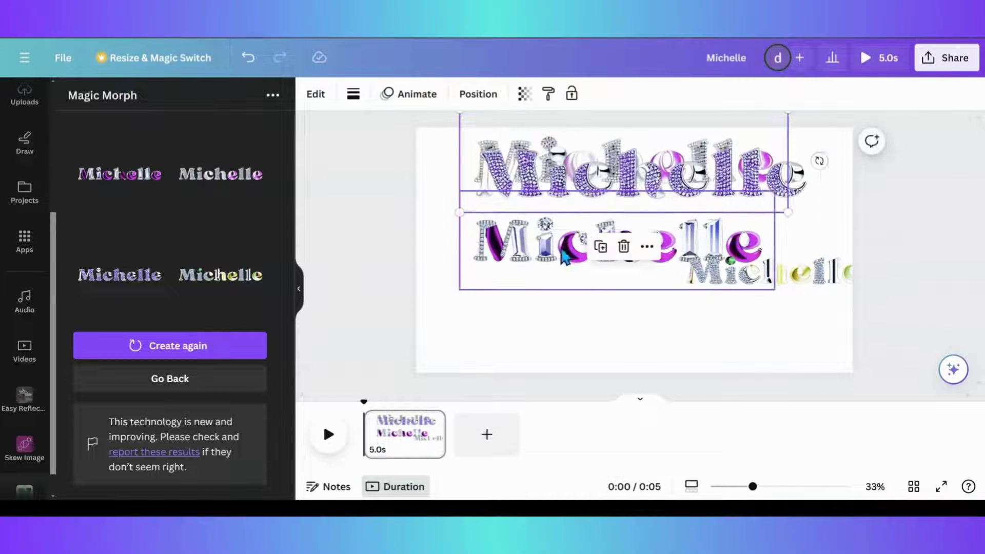
drag(564, 257, 589, 213)
drag(713, 277, 549, 329)
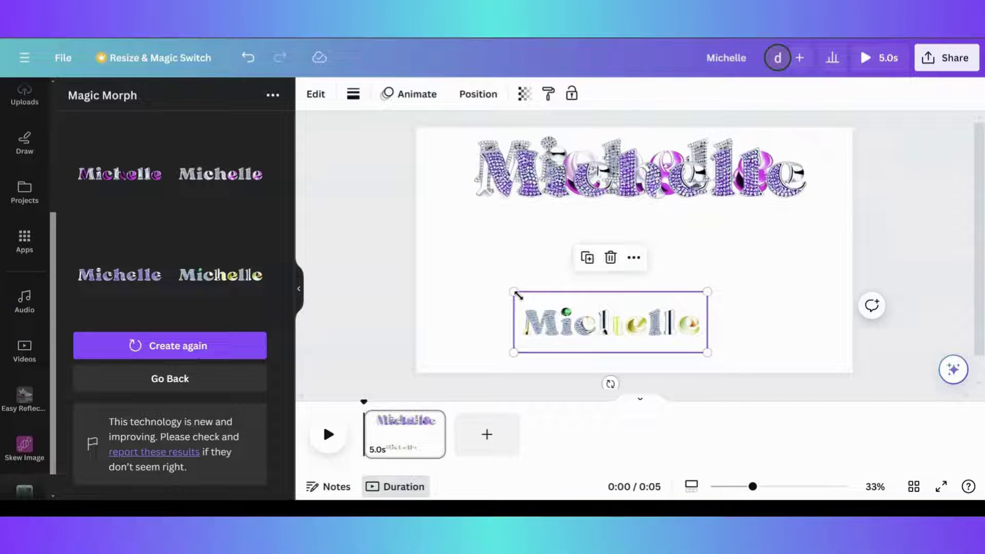
drag(515, 292, 440, 269)
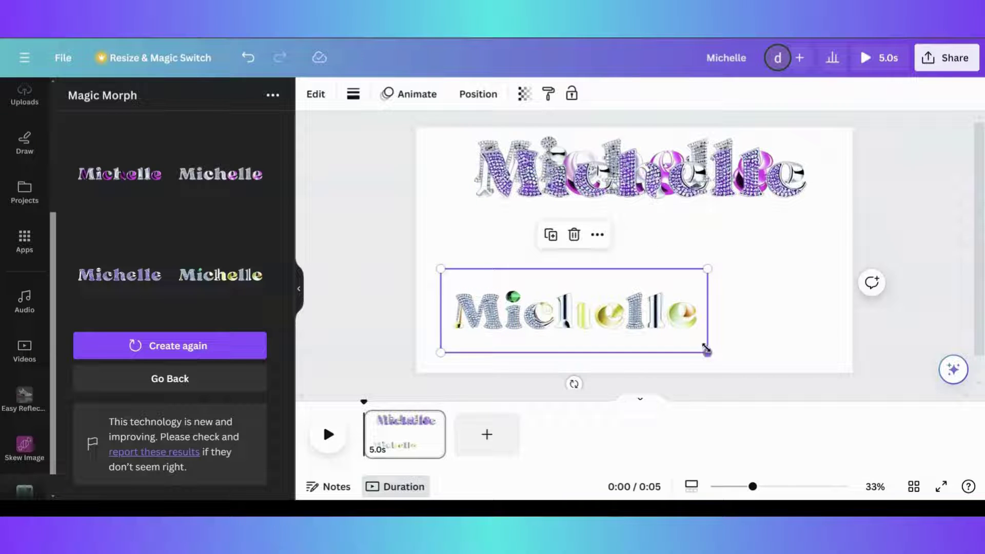
drag(707, 350, 749, 366)
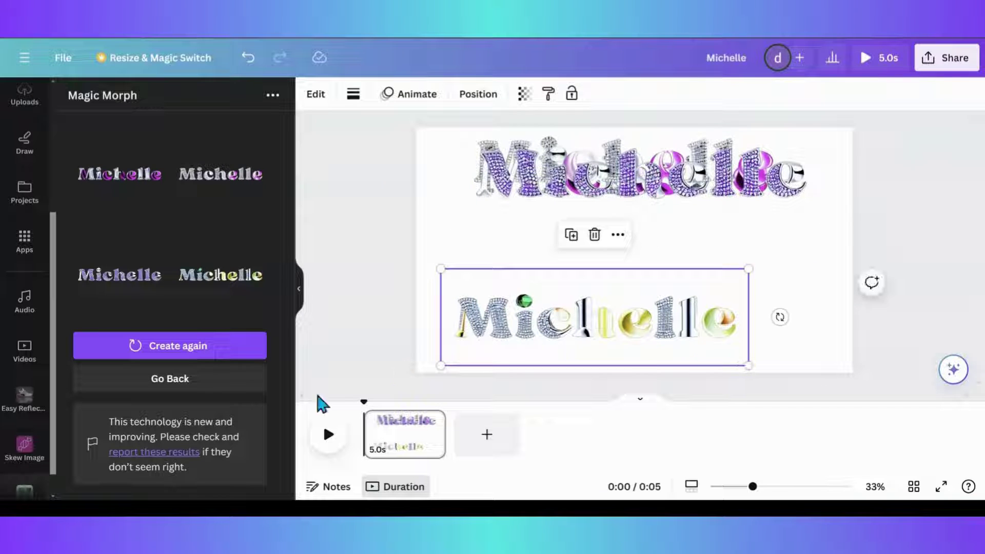
- Add 'red' to the Magic Morph prompt and generate new blue-and-red jewelled results
click(190, 392)
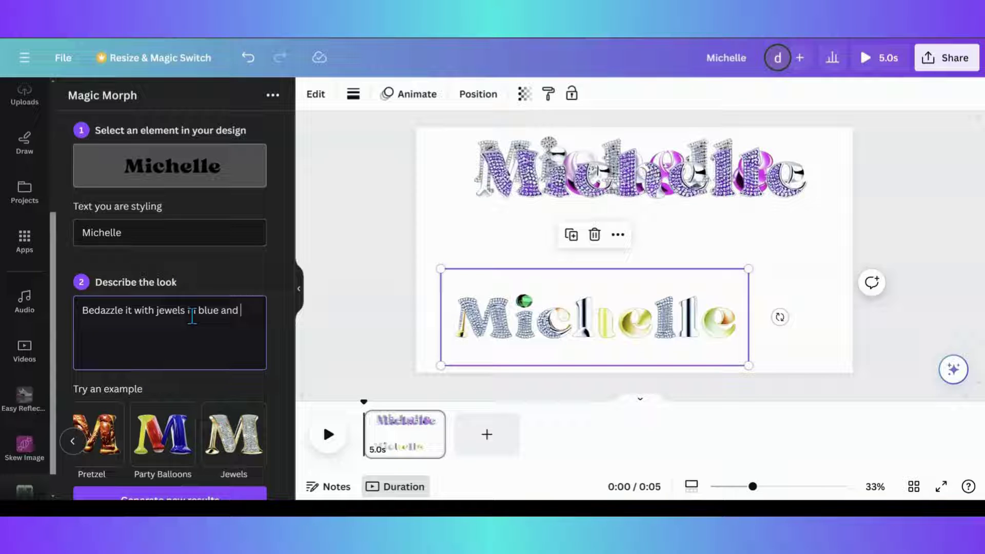
text(r)
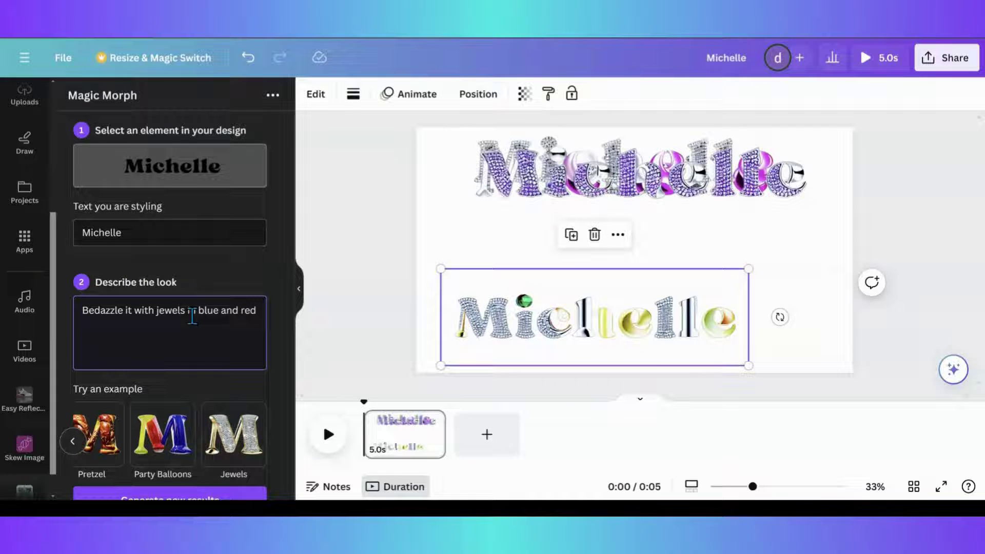
text(ed)
scroll(191, 328, down, 2)
click(218, 482)
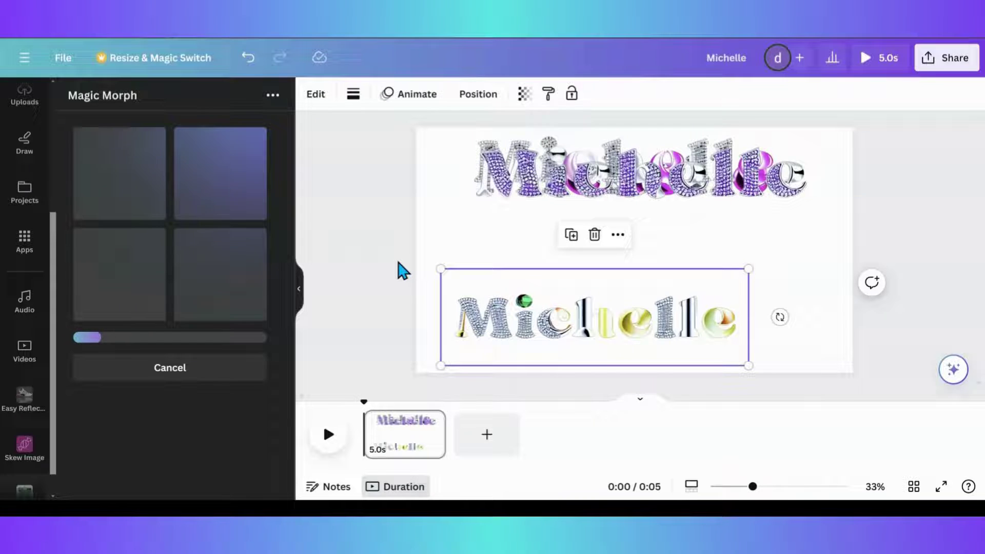
- Try two of the new results on the page, enlarging each and then deleting it
click(264, 286)
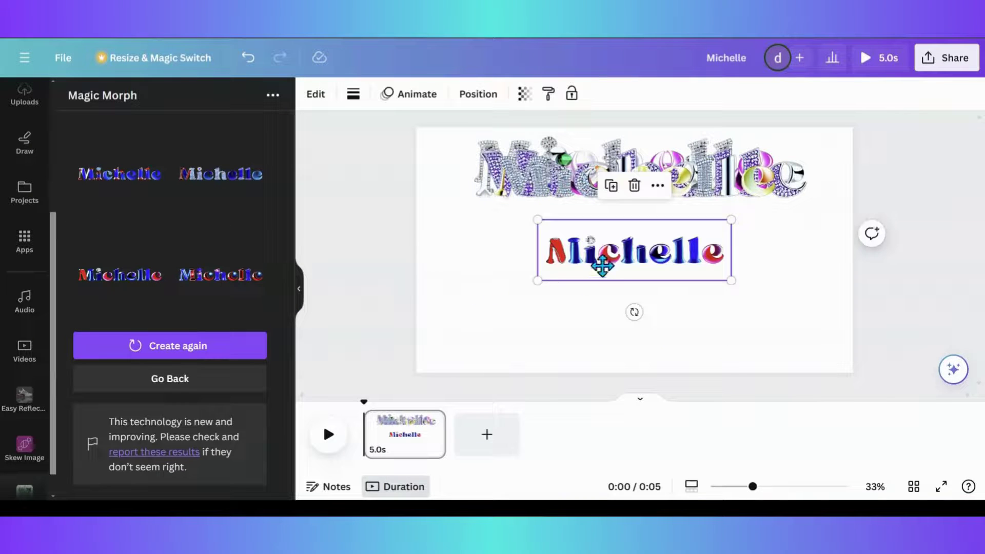
drag(601, 266, 582, 297)
drag(691, 304, 828, 348)
drag(498, 244, 472, 226)
click(644, 200)
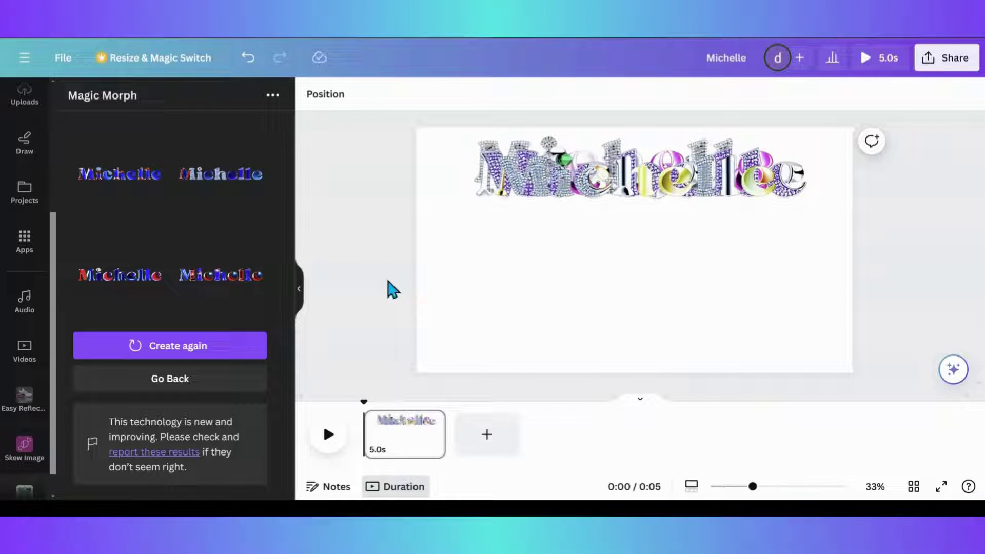
click(226, 190)
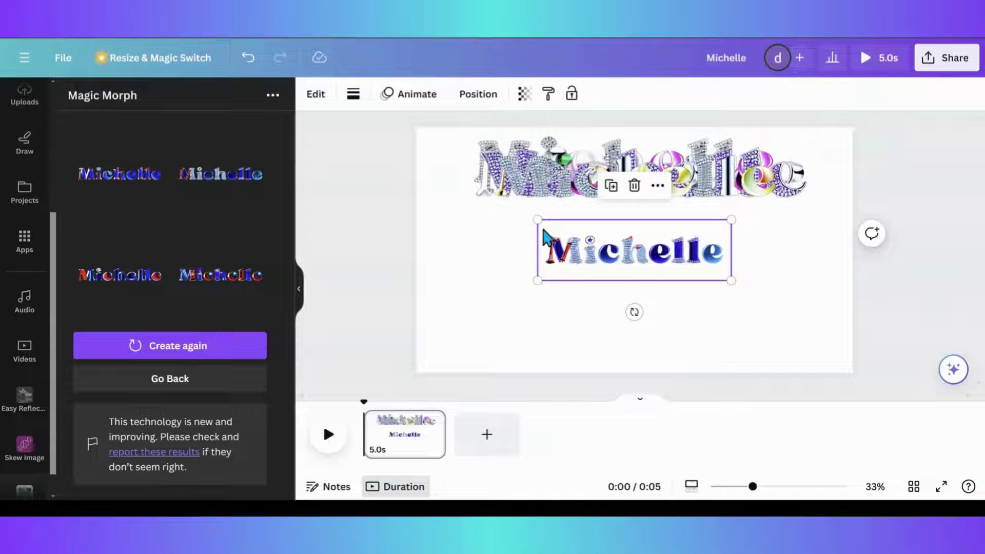
drag(503, 209, 410, 180)
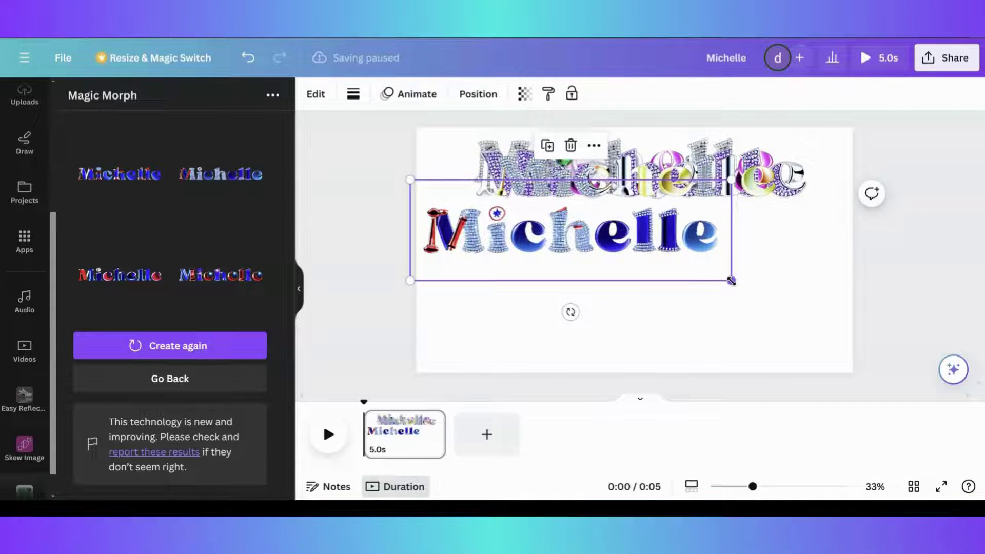
drag(731, 281, 822, 318)
drag(728, 306, 667, 310)
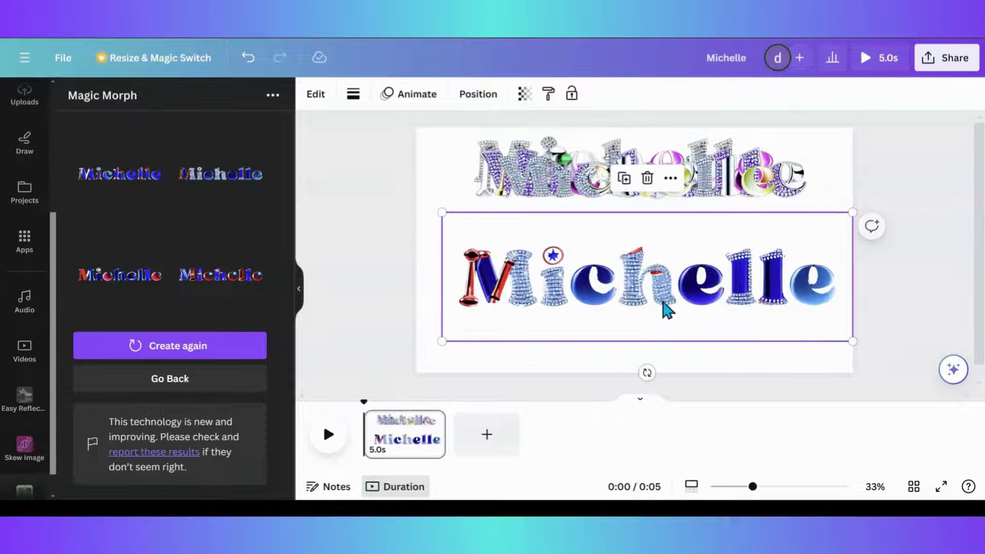
click(648, 178)
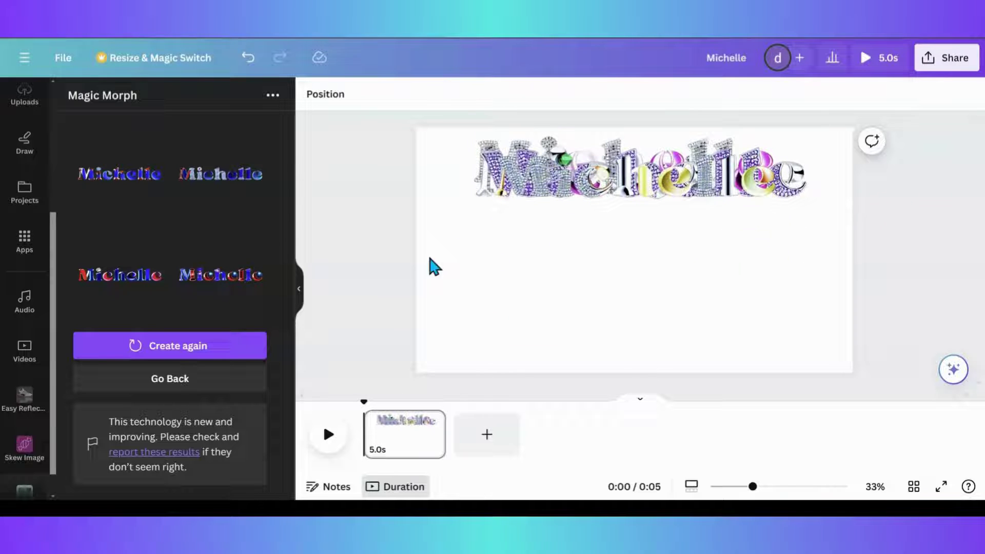
- Add one more result, delete it, and return to the Magic Morph setup form
click(132, 282)
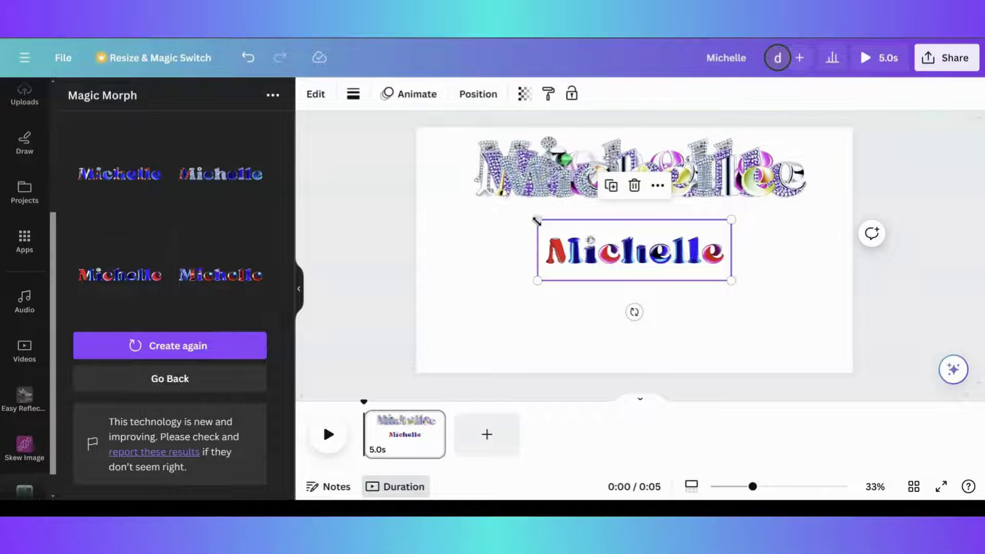
click(493, 202)
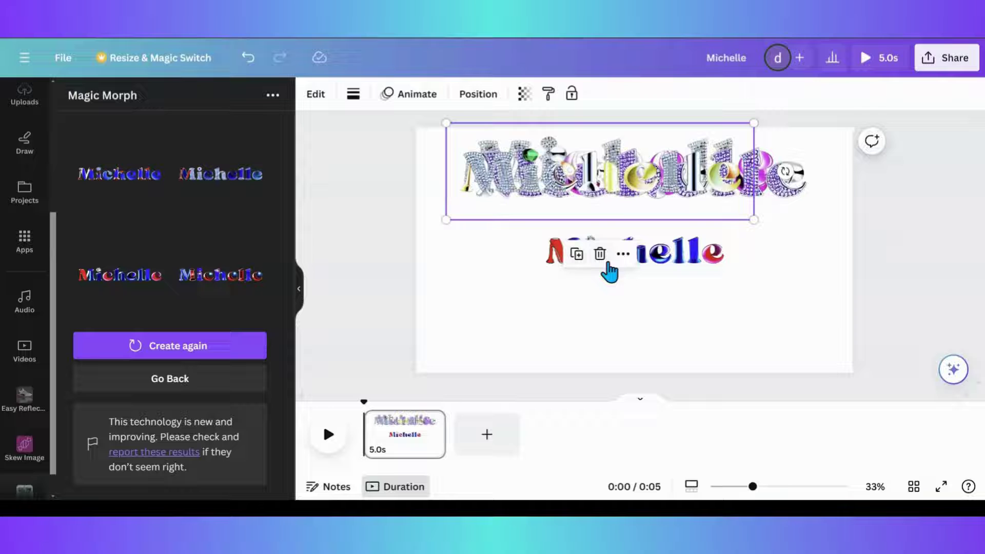
click(681, 259)
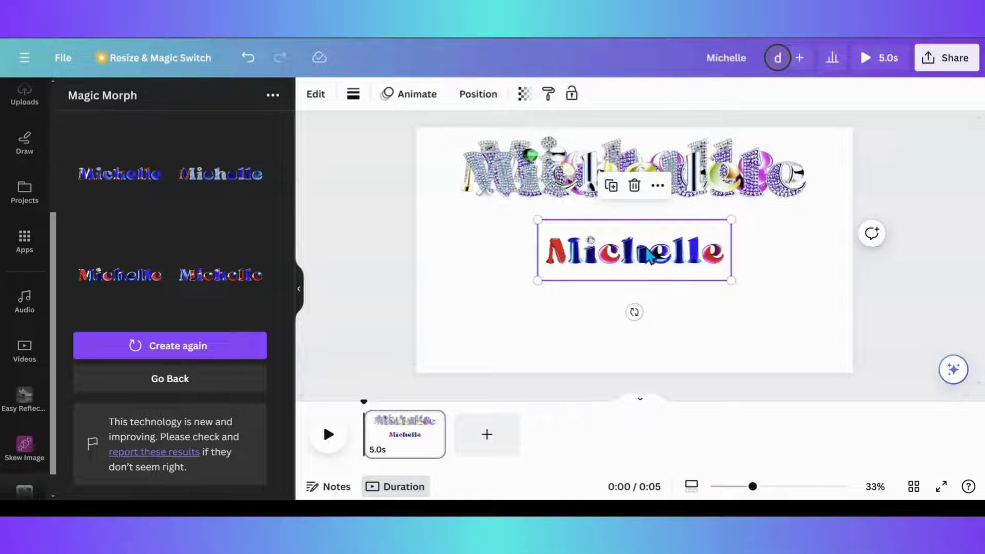
click(635, 186)
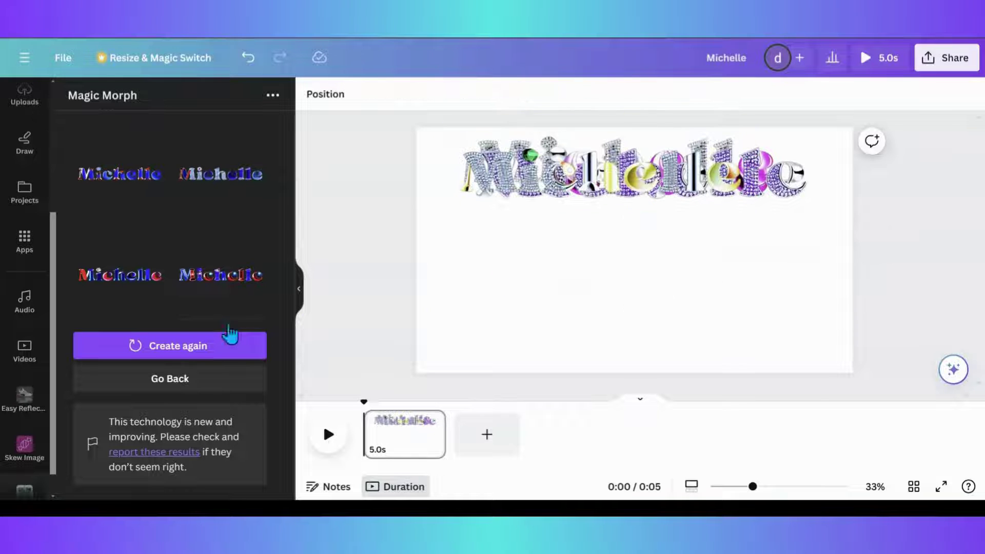
click(157, 377)
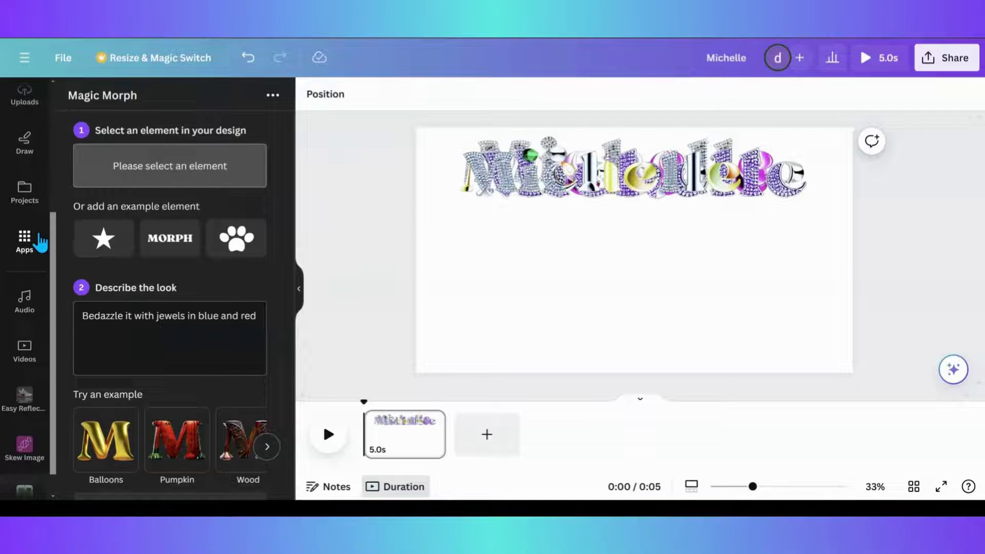
- Add a recently used woman silhouette from Elements, then delete it
scroll(36, 236, up, 4)
click(22, 163)
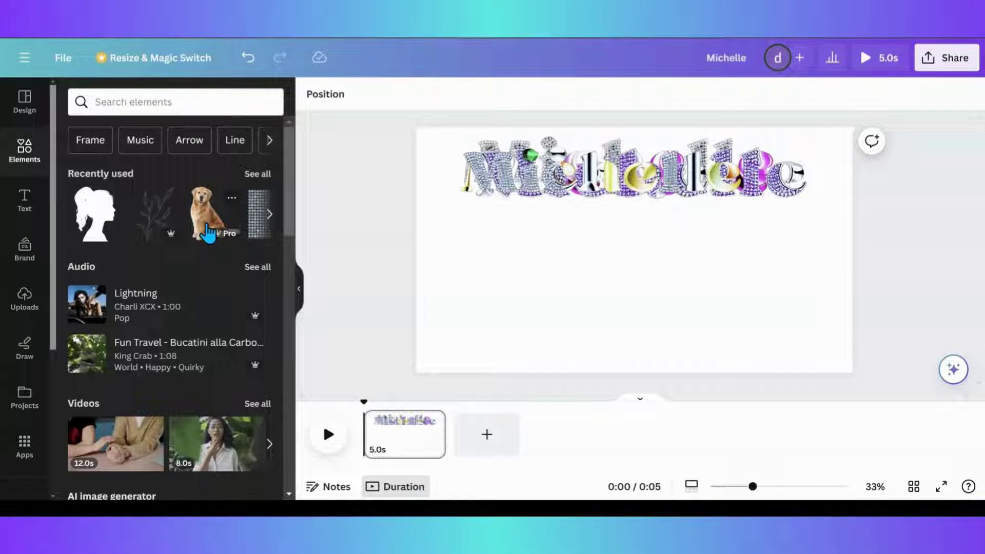
click(250, 175)
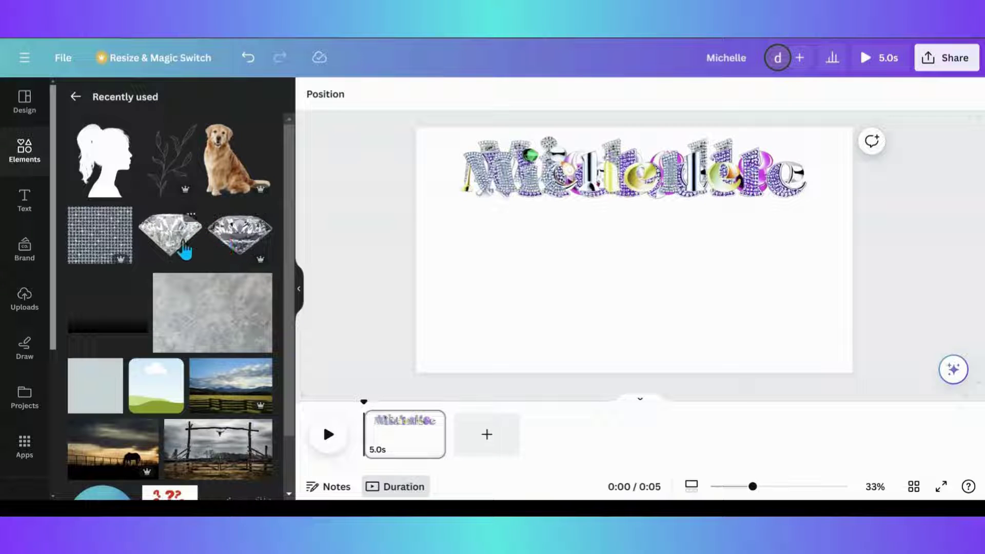
click(106, 174)
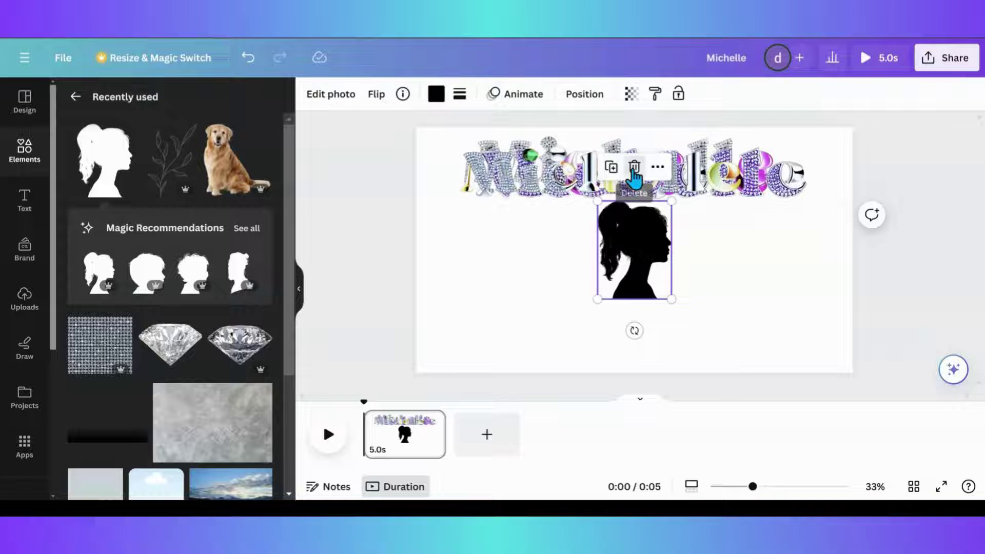
key(Delete)
- Search Elements for silhouette woman graphics and show all results
click(76, 98)
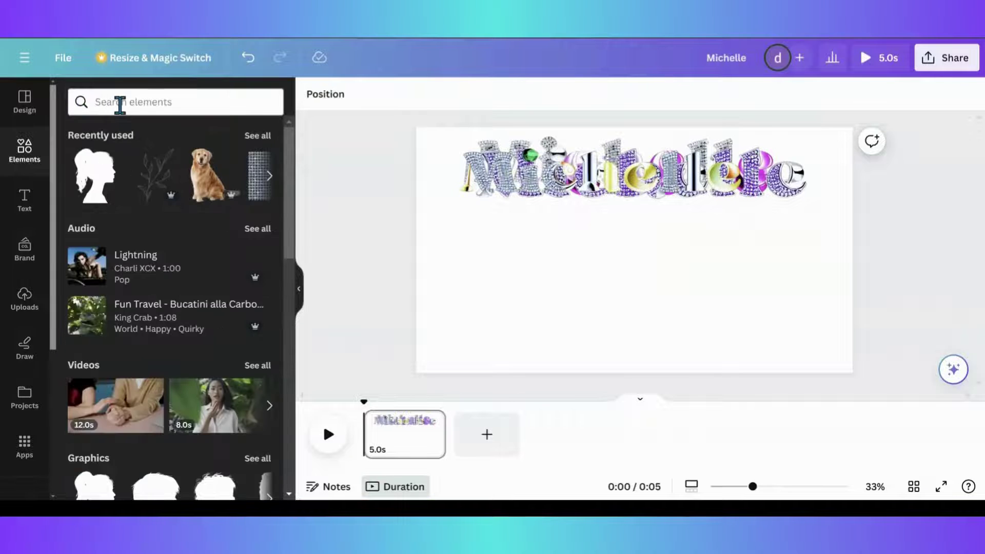
click(119, 103)
text(sil)
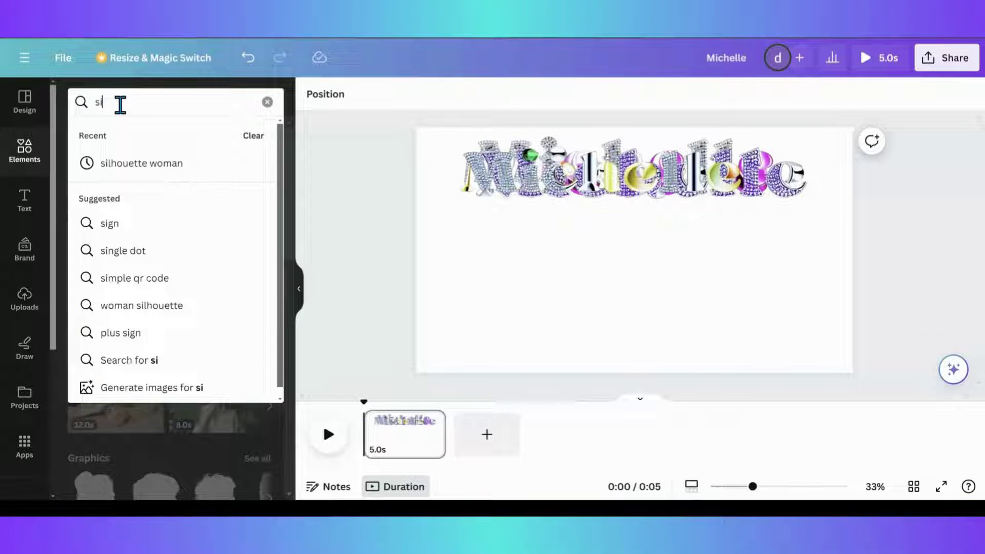
click(123, 163)
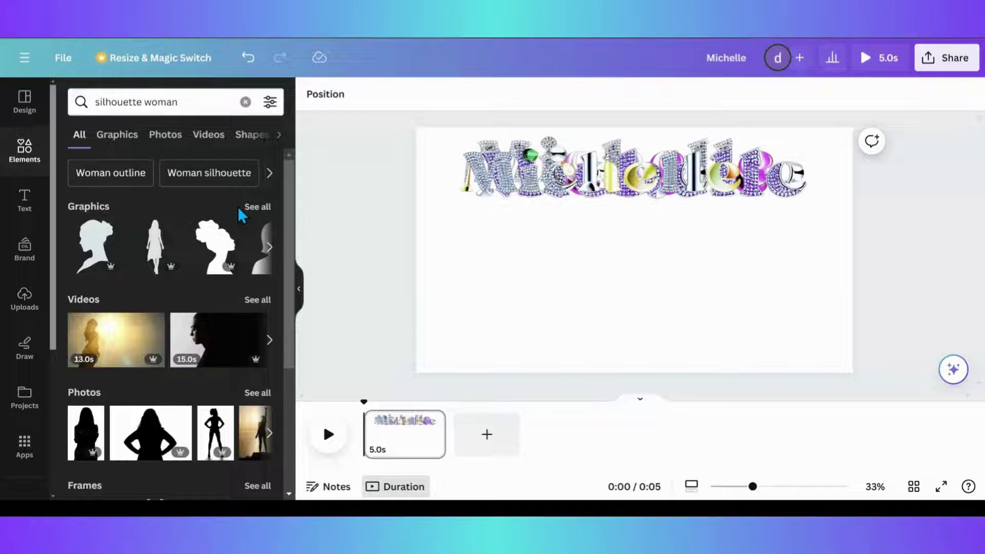
click(255, 208)
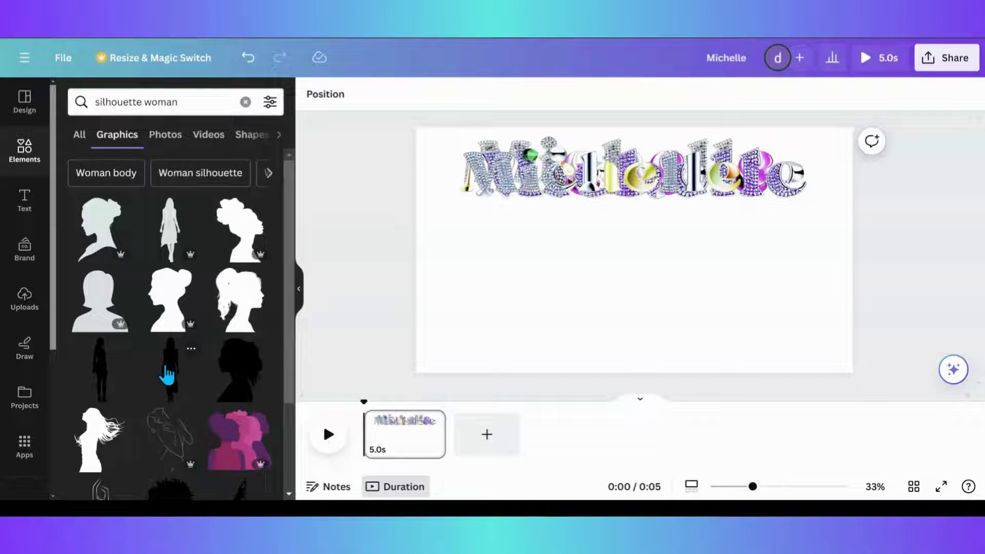
scroll(167, 376, down, 3)
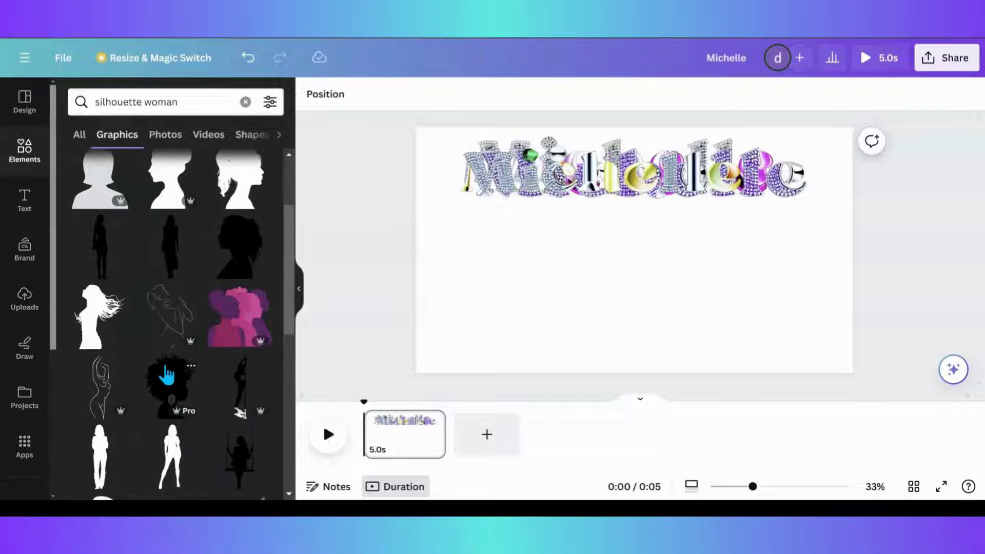
- Place the flowing-hair woman silhouette lower on the page, flipped horizontally to face right
click(98, 331)
drag(600, 272, 603, 306)
click(376, 95)
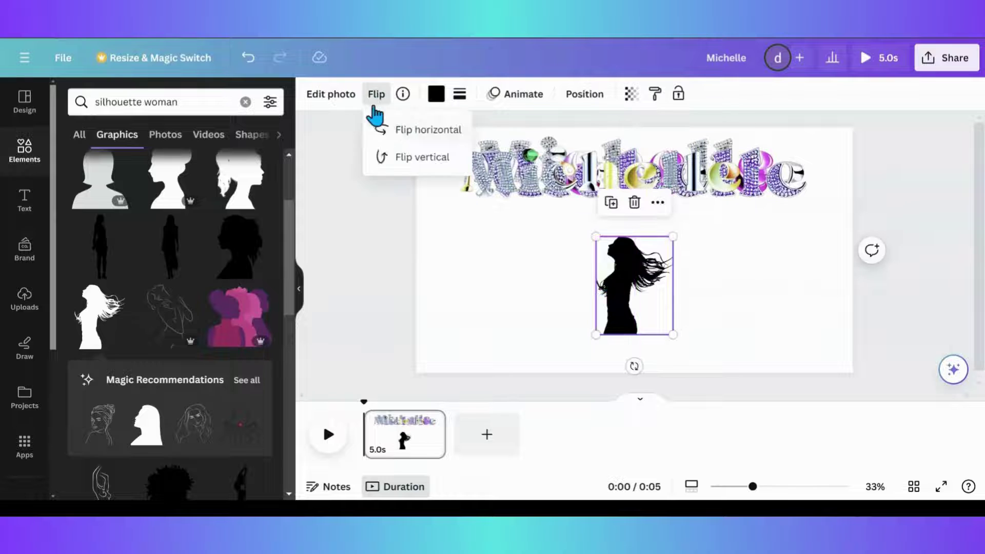
click(399, 158)
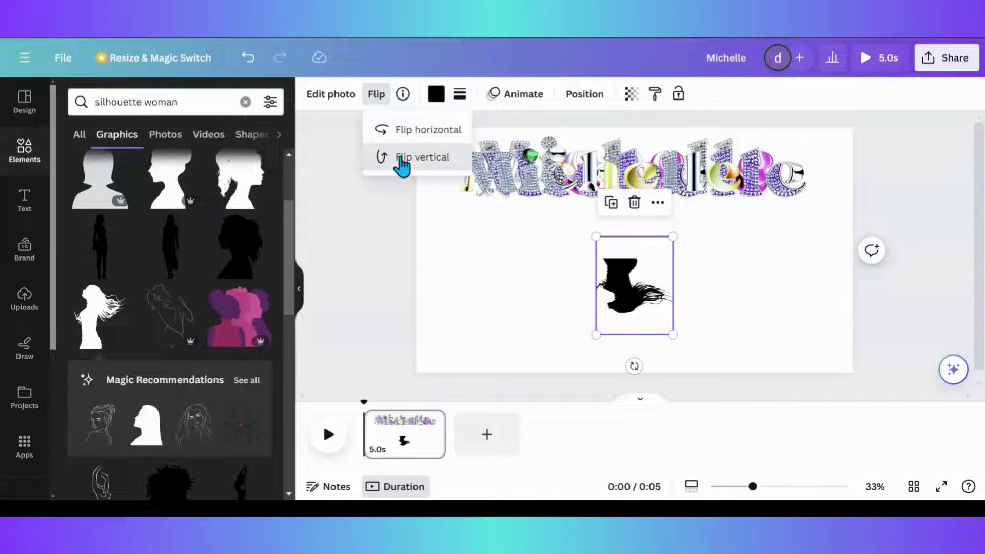
click(399, 158)
click(401, 130)
click(299, 287)
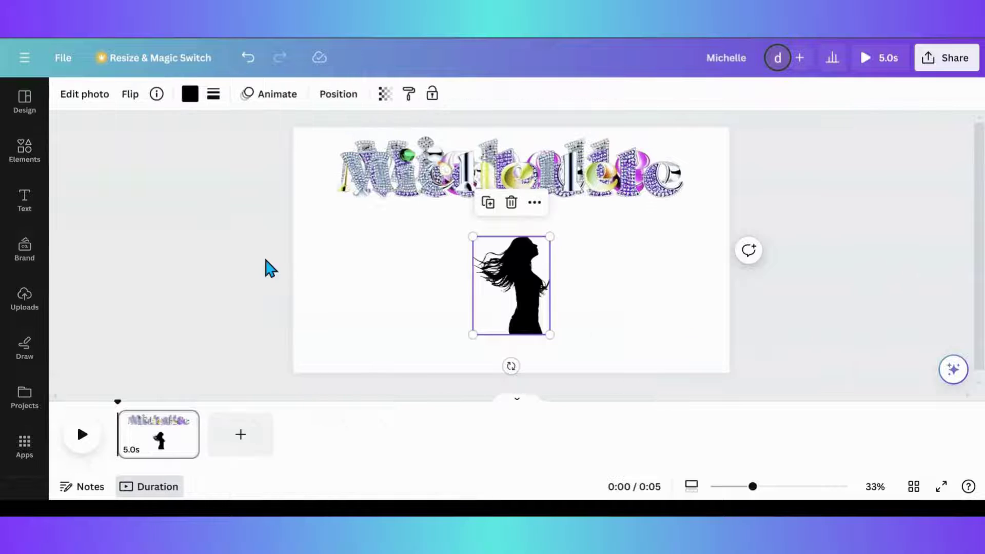
- Open the Magic Morph app briefly, then go back to the elements library
click(28, 448)
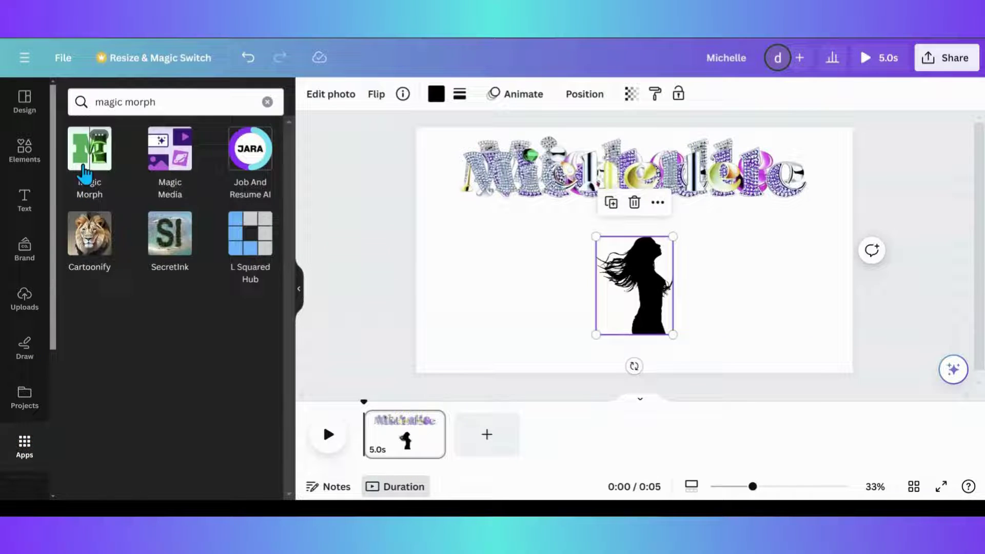
click(83, 164)
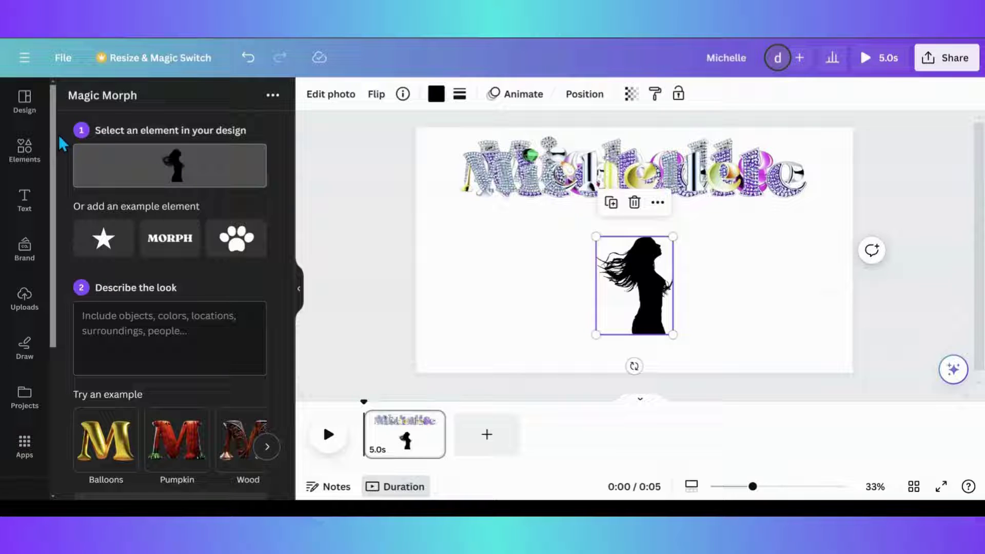
click(35, 164)
- Add a shrunken golden retriever photo left of the silhouette and open Magic Morph for it
click(244, 102)
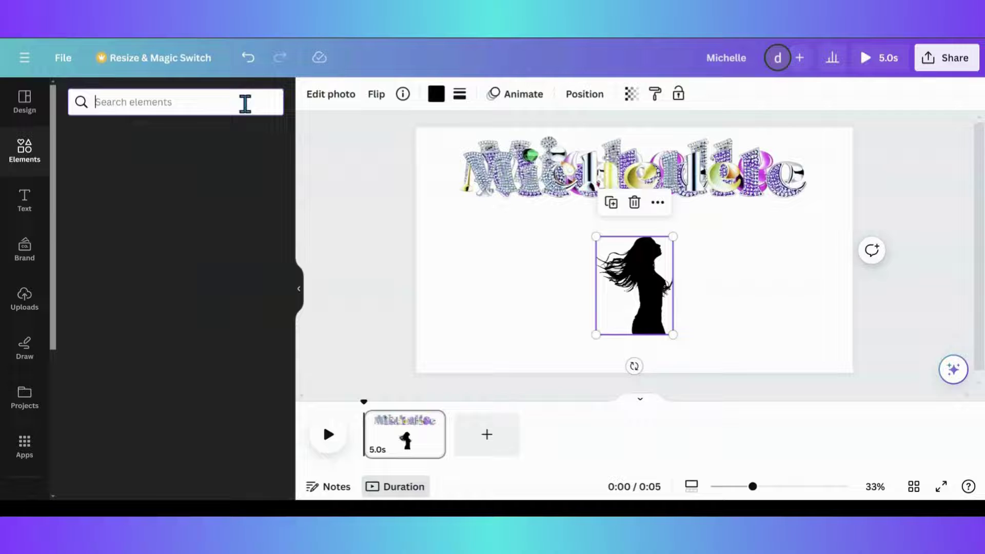
click(253, 222)
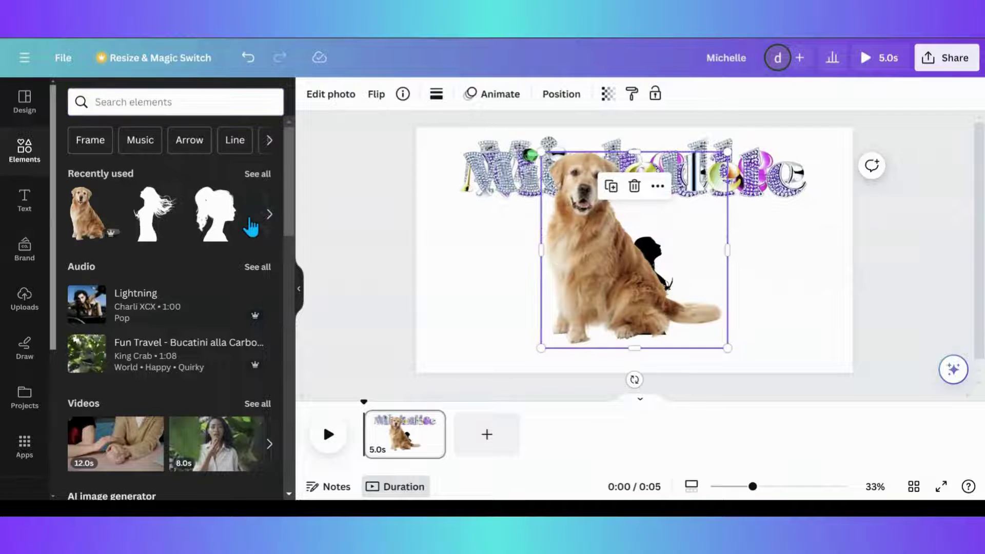
drag(545, 229, 452, 253)
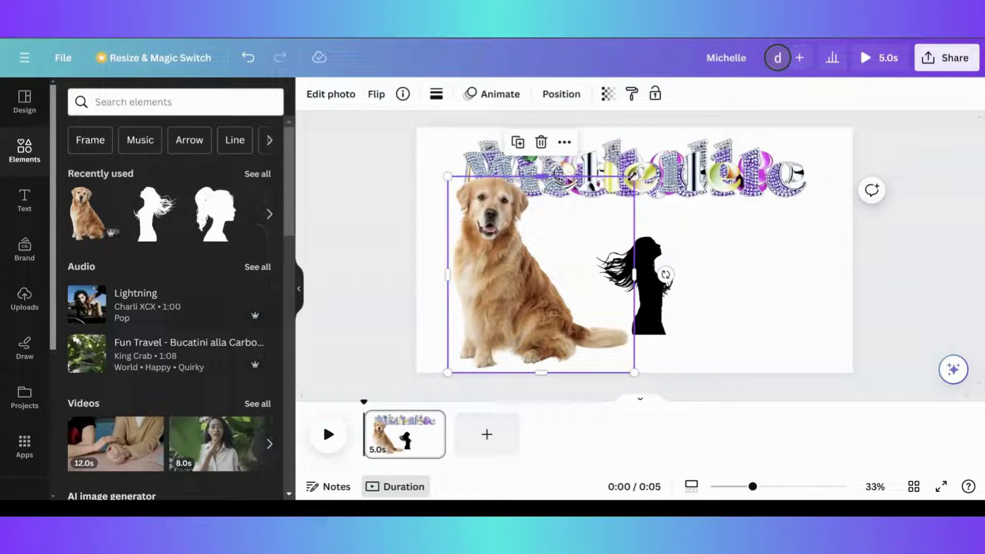
drag(630, 176, 558, 254)
mouse_move(501, 298)
mouse_down()
mouse_move(513, 286)
mouse_move(502, 283)
mouse_up()
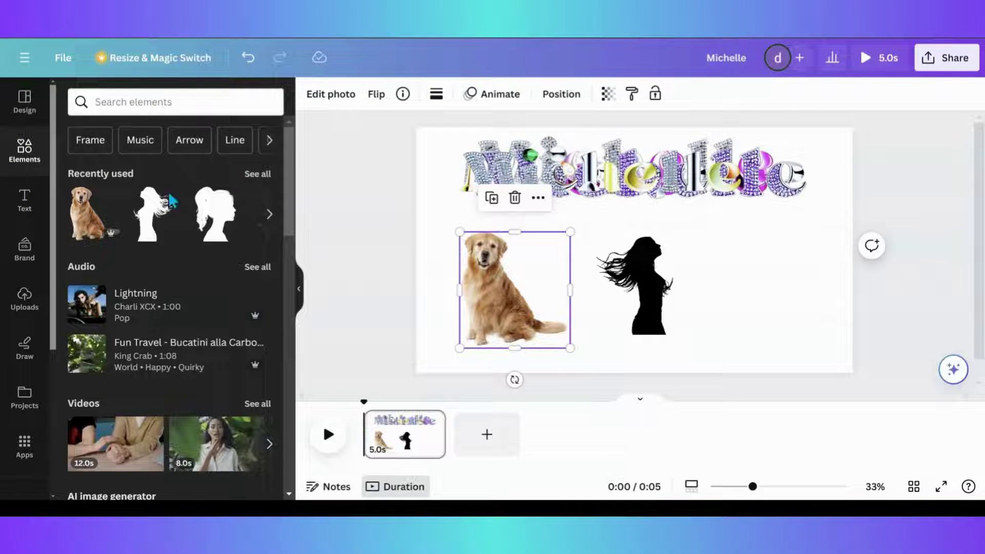
click(24, 444)
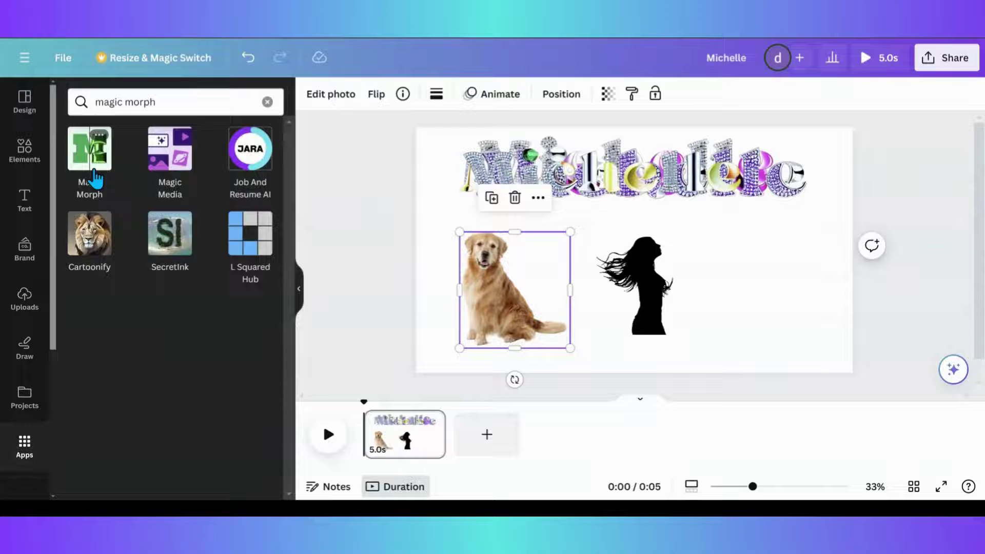
click(94, 172)
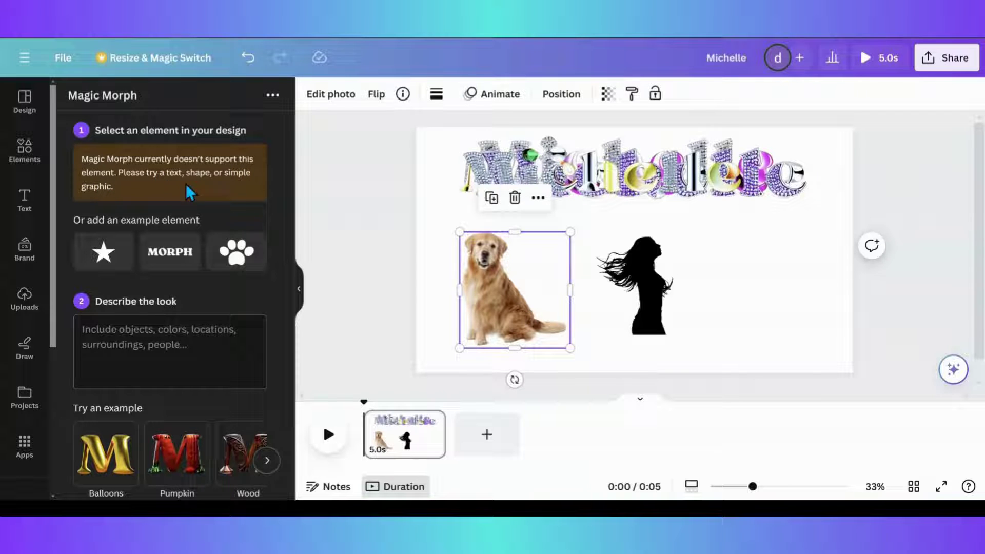
- Delete the dog photo and enlarge and reposition the silhouette
mouse_move(491, 276)
mouse_down()
mouse_move(479, 259)
mouse_move(505, 266)
mouse_move(495, 282)
mouse_up()
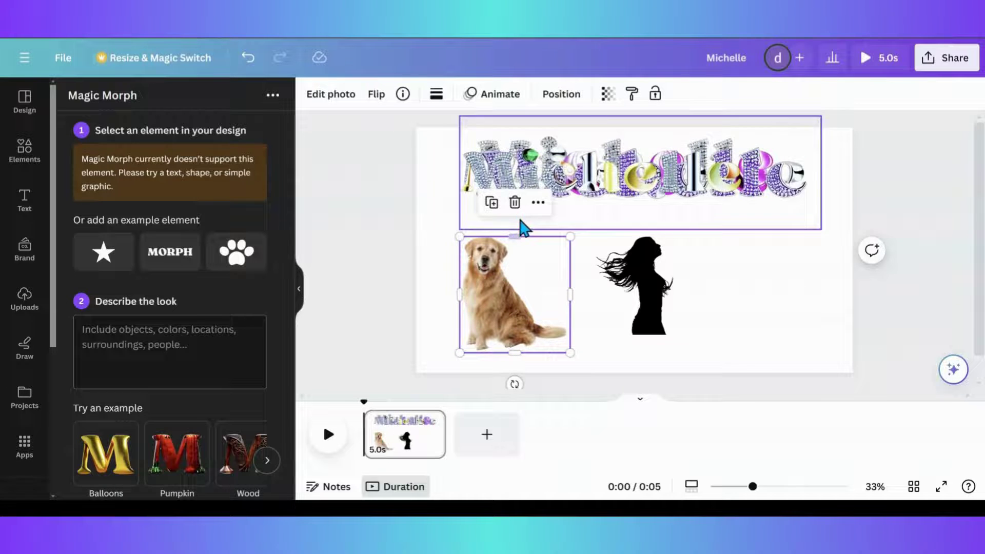
click(514, 201)
drag(635, 297, 559, 280)
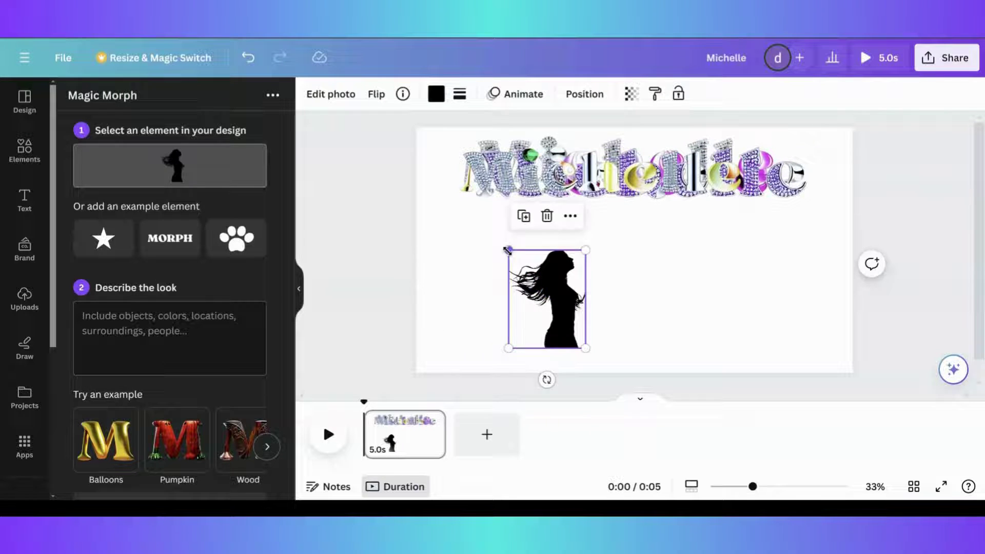
drag(507, 250, 483, 220)
drag(534, 273, 561, 281)
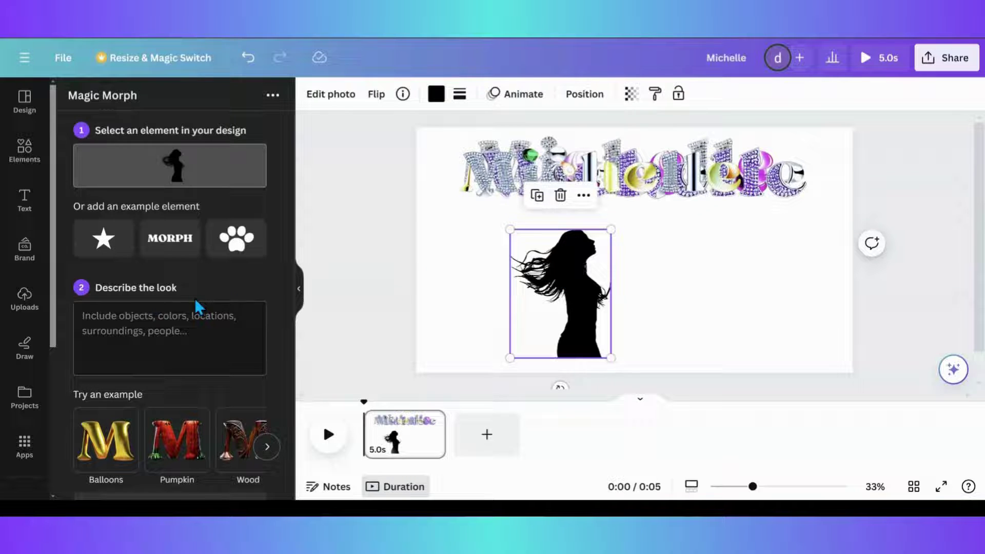
- Choose the Wood carving example look and generate wood-carved versions of the silhouette
scroll(143, 315, down, 1)
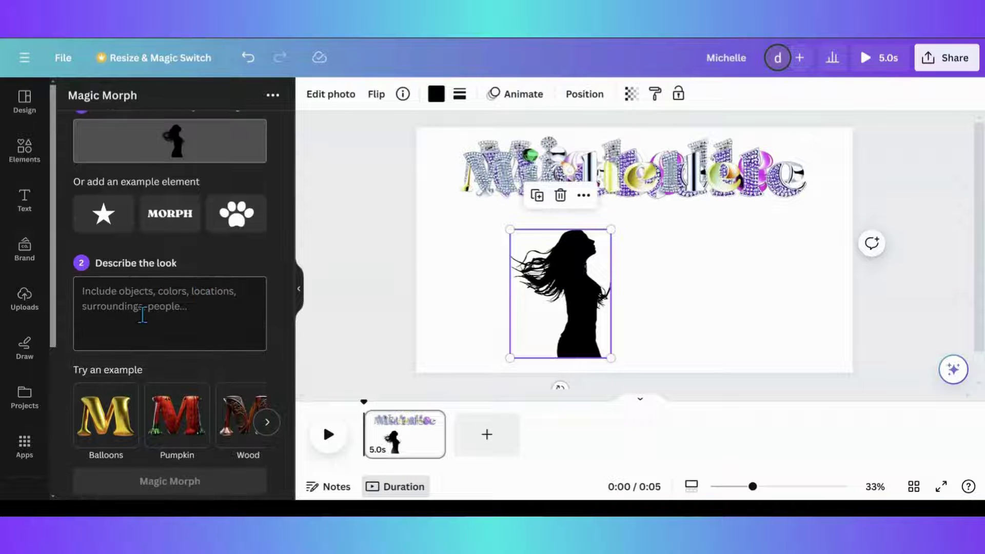
click(259, 428)
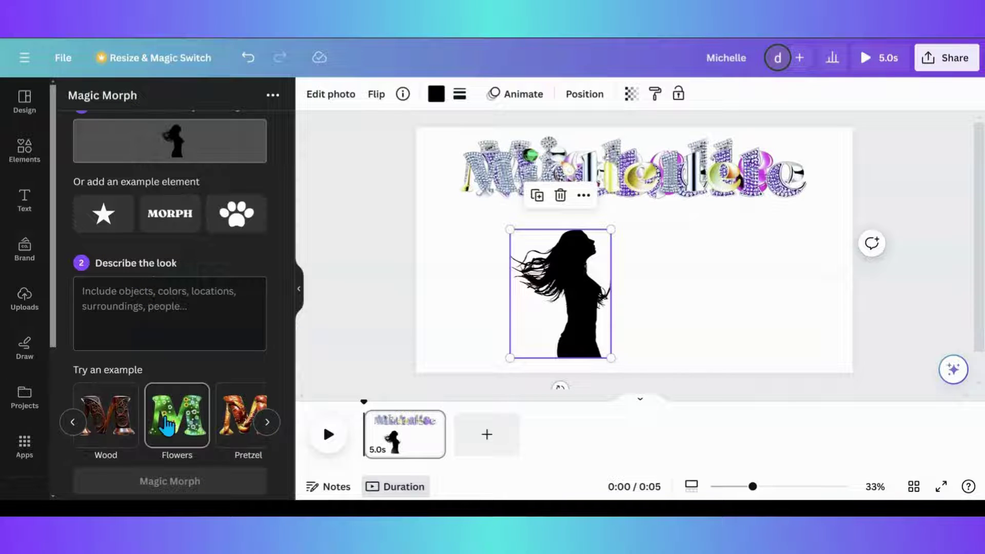
click(110, 430)
click(171, 485)
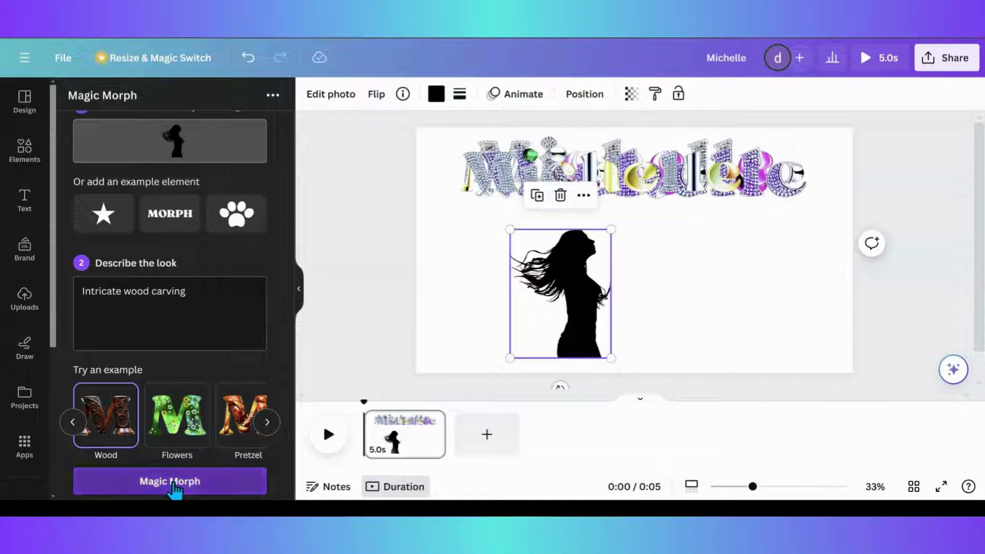
- Move the black silhouette right and place a large wood-carved figure at left and a smaller one centre
drag(549, 336, 758, 348)
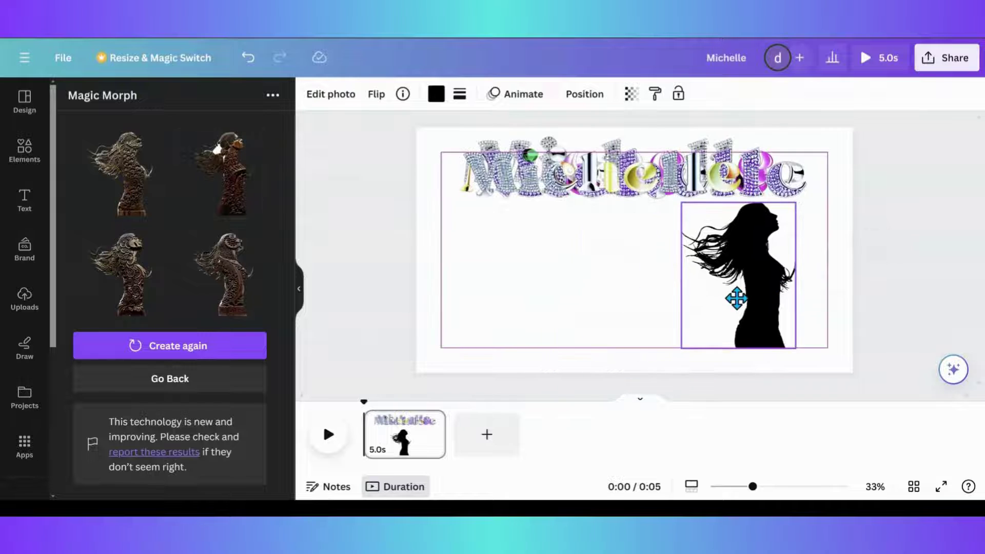
click(349, 274)
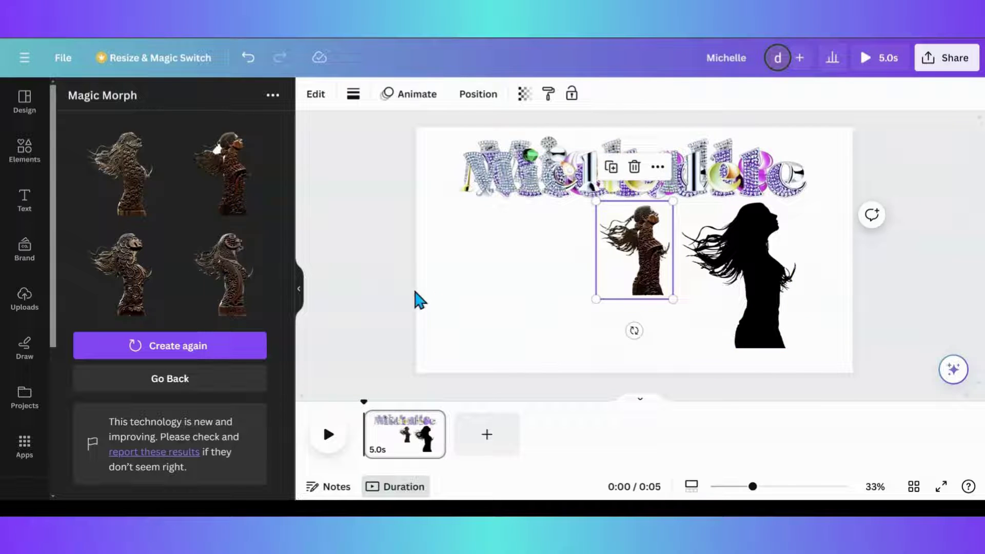
drag(620, 272, 505, 301)
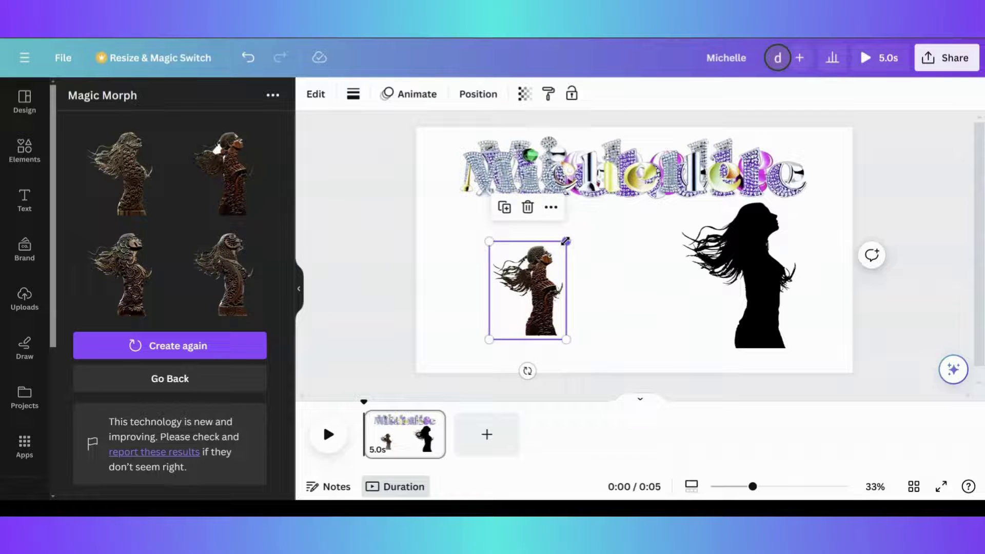
drag(566, 241, 622, 165)
drag(622, 235, 578, 275)
drag(580, 315, 544, 303)
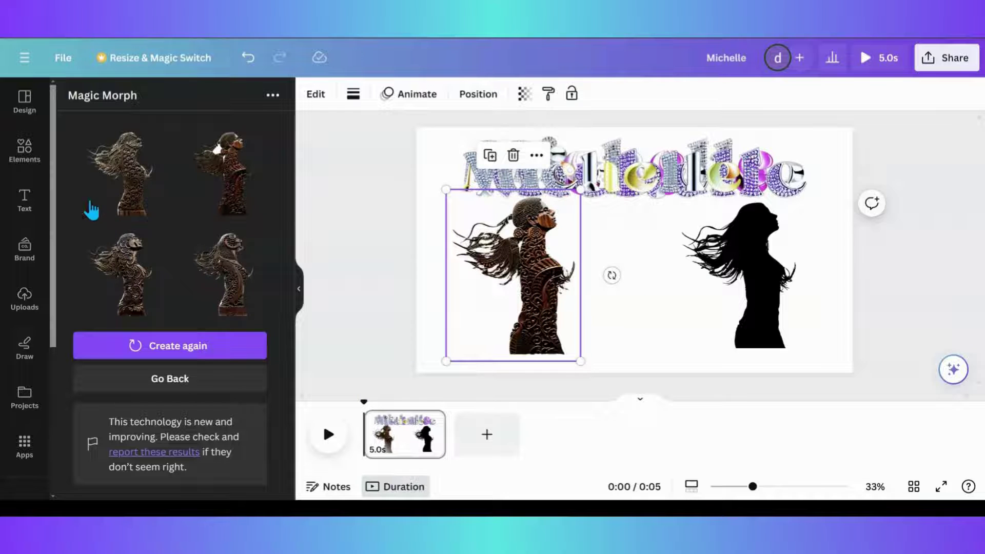
click(146, 193)
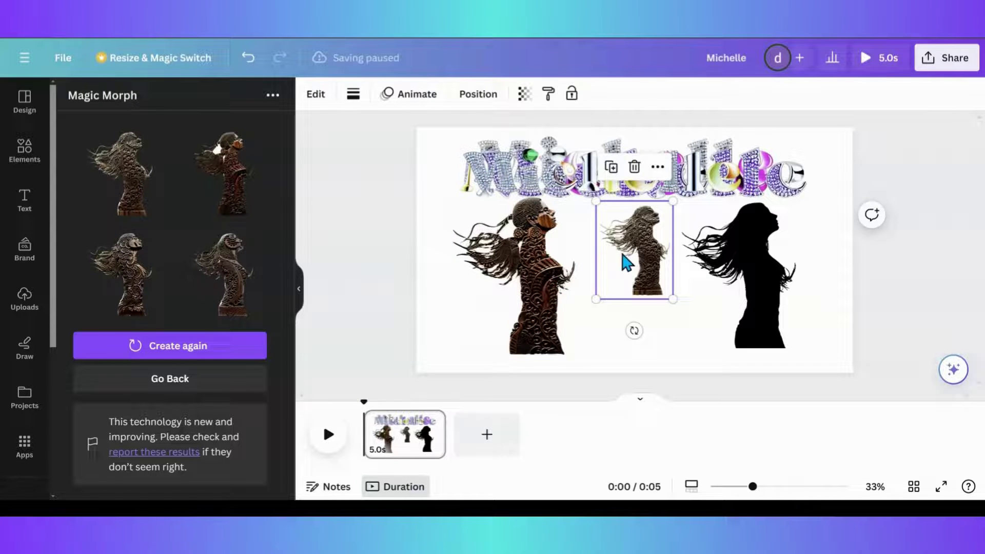
click(431, 421)
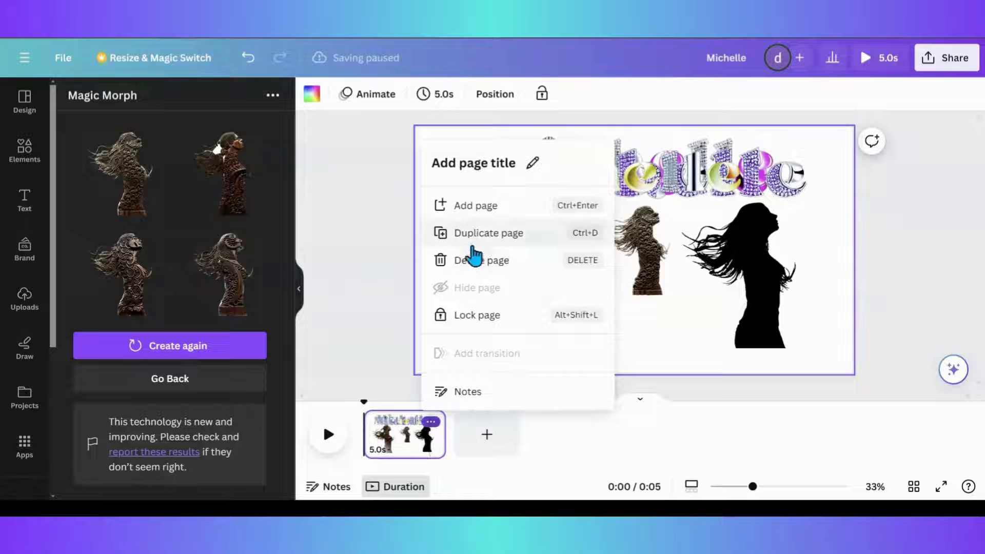
- Add a second page with an enlarged wood-carved figure filling its left part
click(451, 432)
click(450, 432)
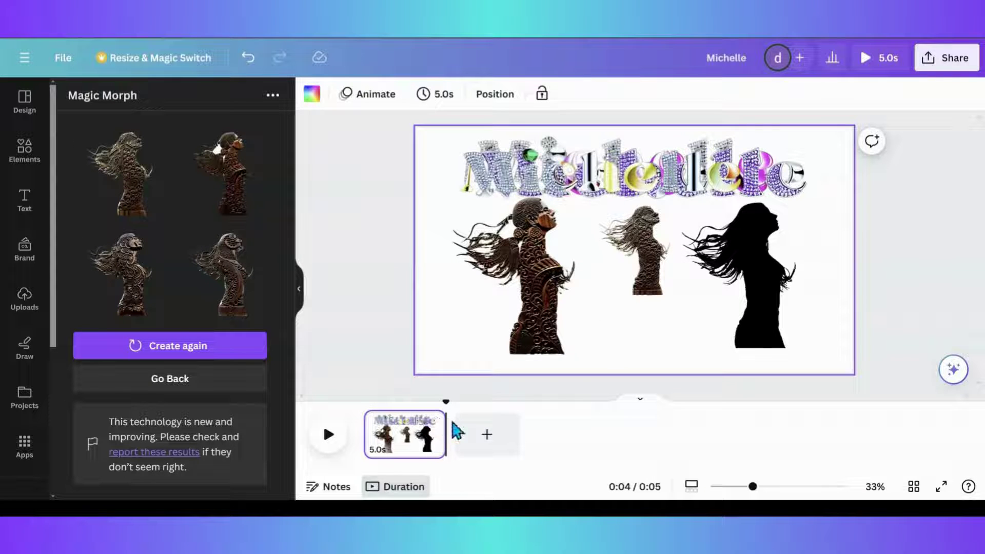
click(462, 438)
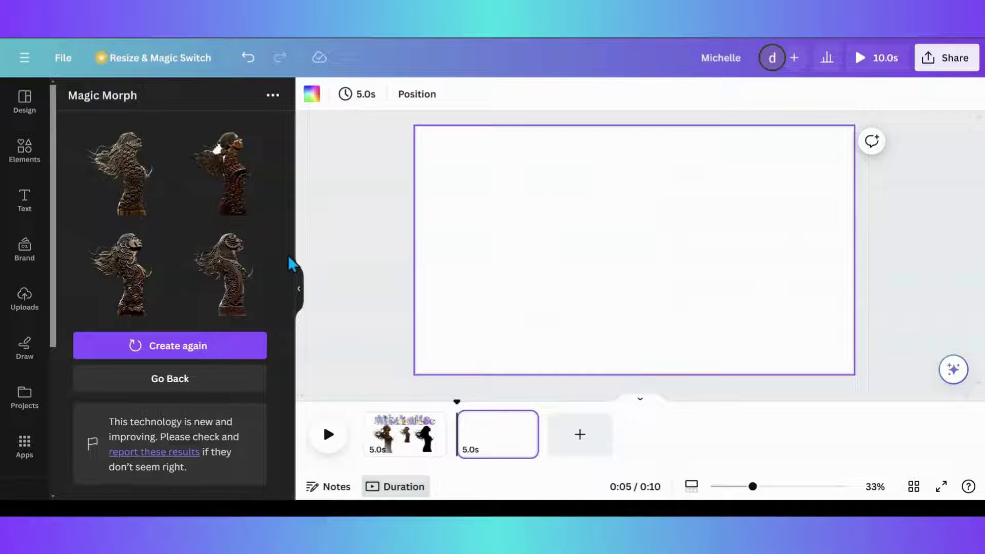
click(125, 193)
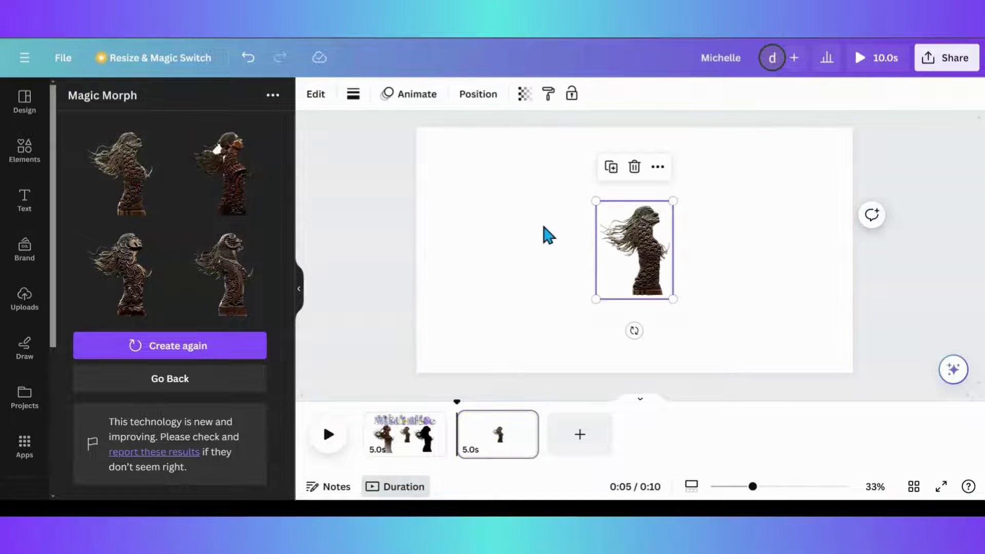
drag(595, 200, 374, 154)
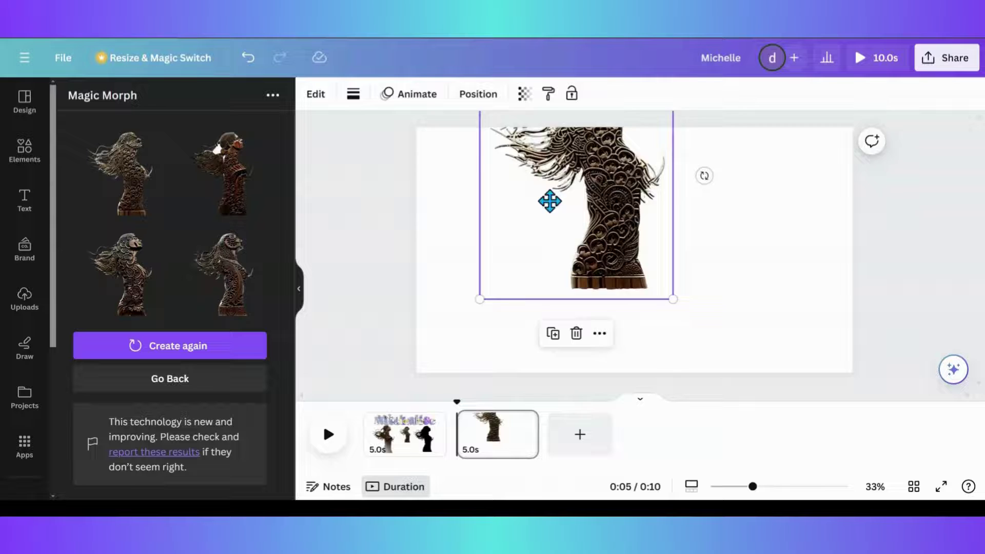
drag(549, 200, 493, 260)
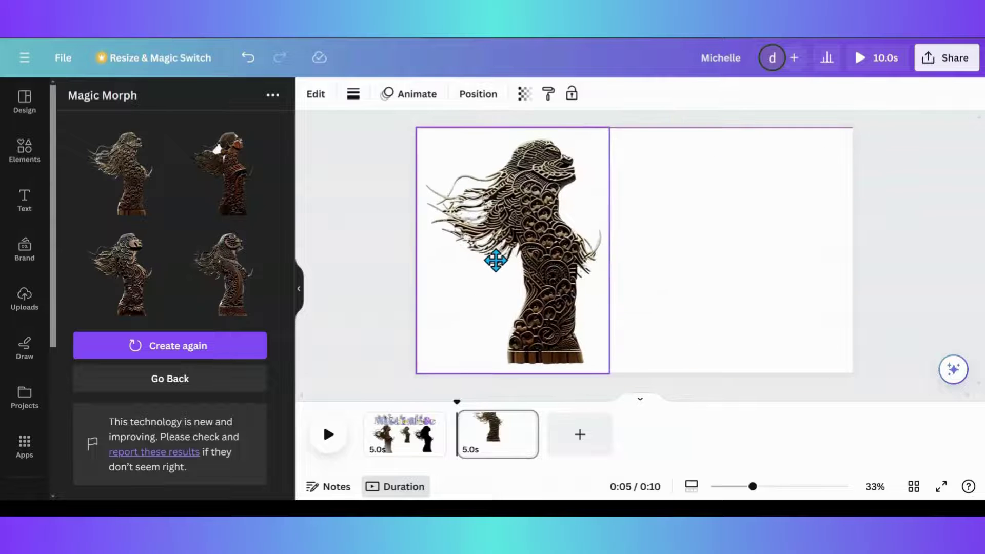
- Add a second enlarged wood-carved figure overlapping the first
click(229, 207)
drag(619, 272, 644, 272)
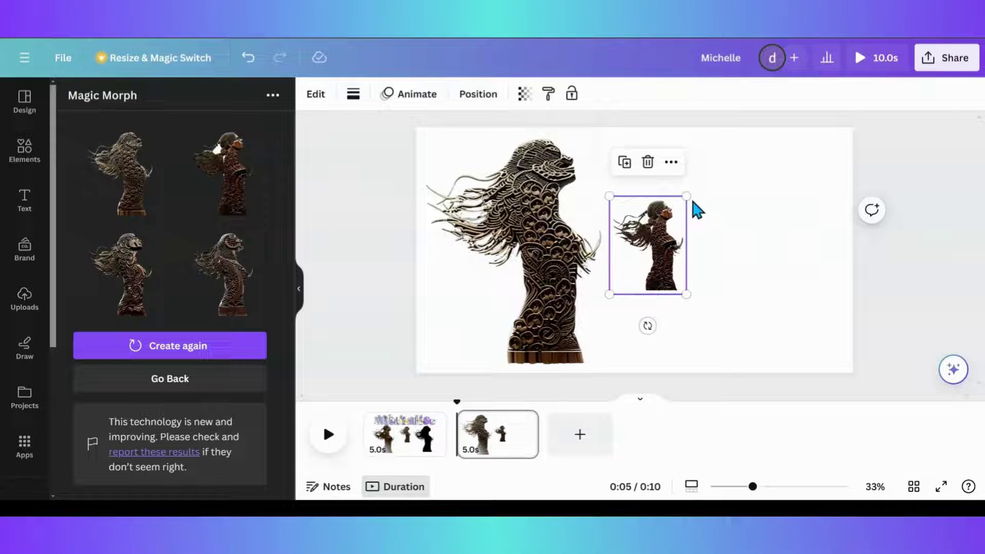
drag(699, 184, 753, 115)
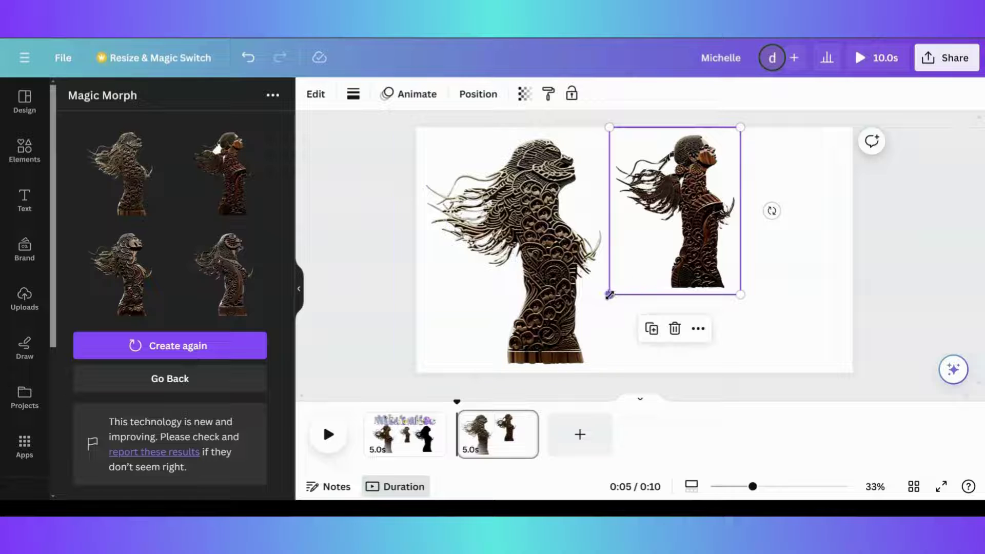
drag(610, 294, 569, 380)
drag(528, 281, 448, 267)
drag(651, 260, 570, 260)
- Add two more enlarged wood-carved figures at the right, aligned to the page bottom
drag(137, 301, 682, 194)
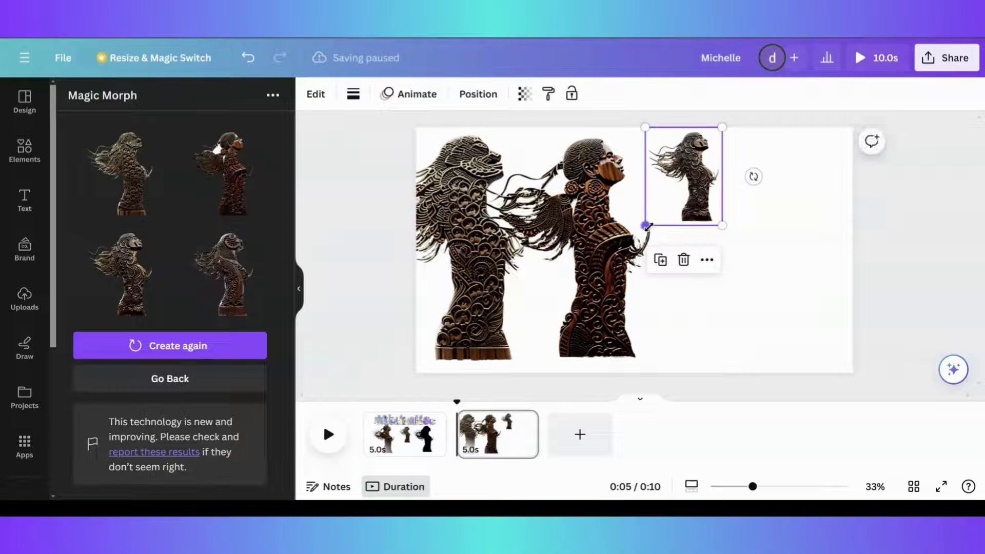
drag(658, 227, 555, 385)
drag(608, 328, 779, 203)
click(221, 276)
drag(745, 233, 641, 364)
drag(761, 282, 778, 276)
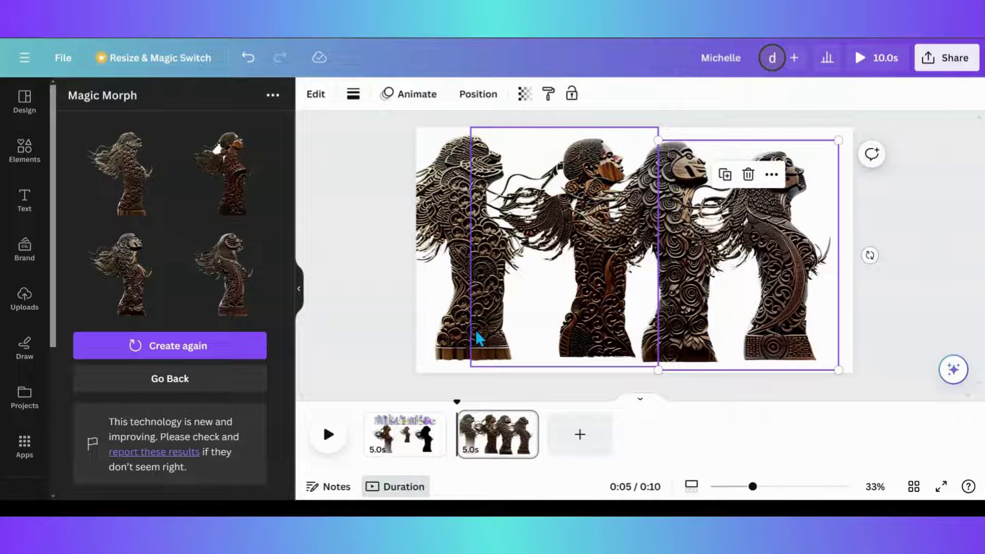
- Replace the page-1 silhouette's 'Intricate wood carving' morph prompt with 'pink purple and green gradient'
click(423, 442)
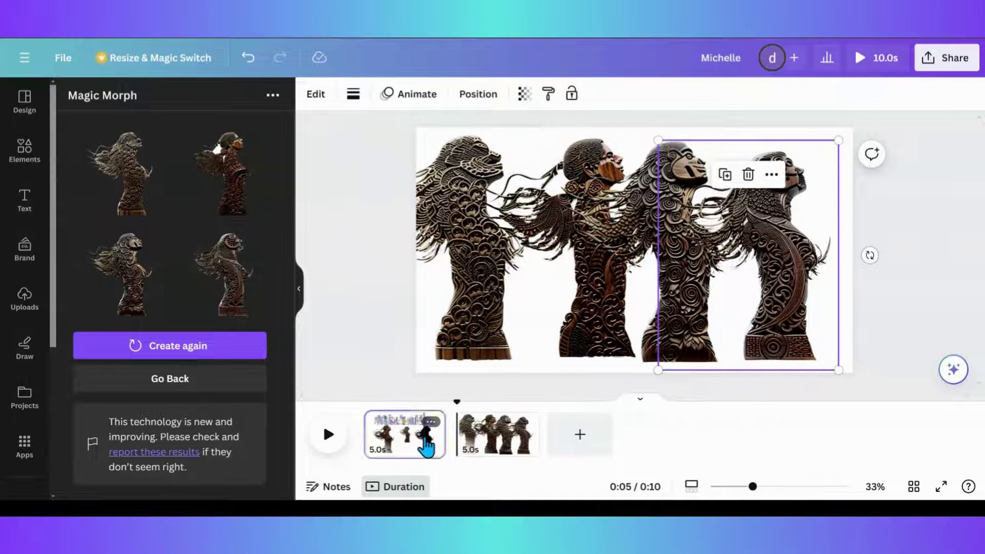
click(759, 274)
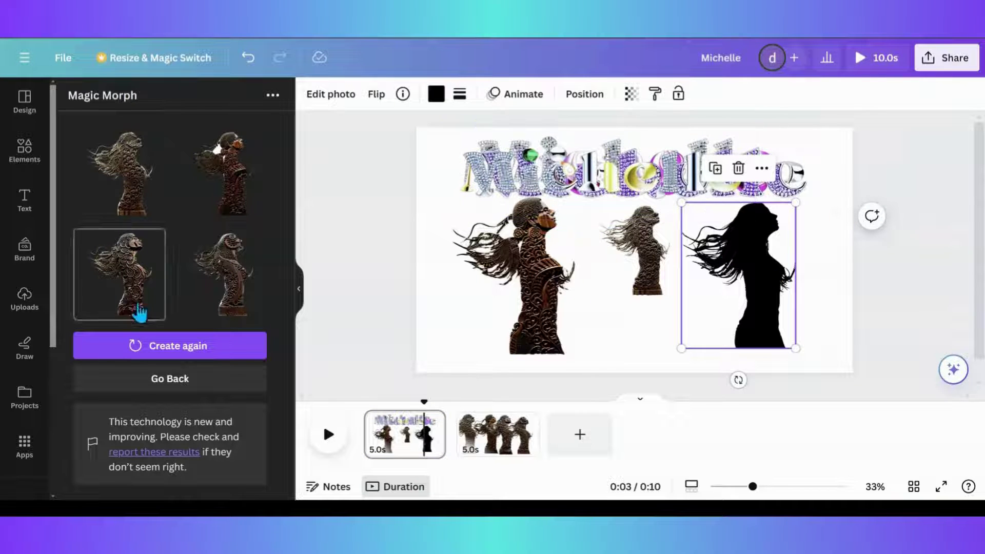
click(125, 382)
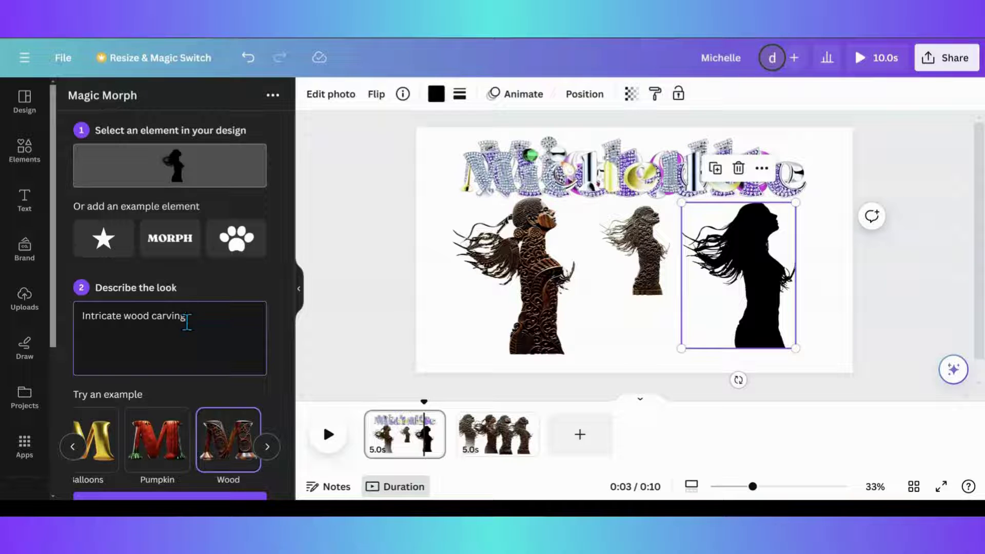
drag(182, 318, 74, 316)
key(BackSpace)
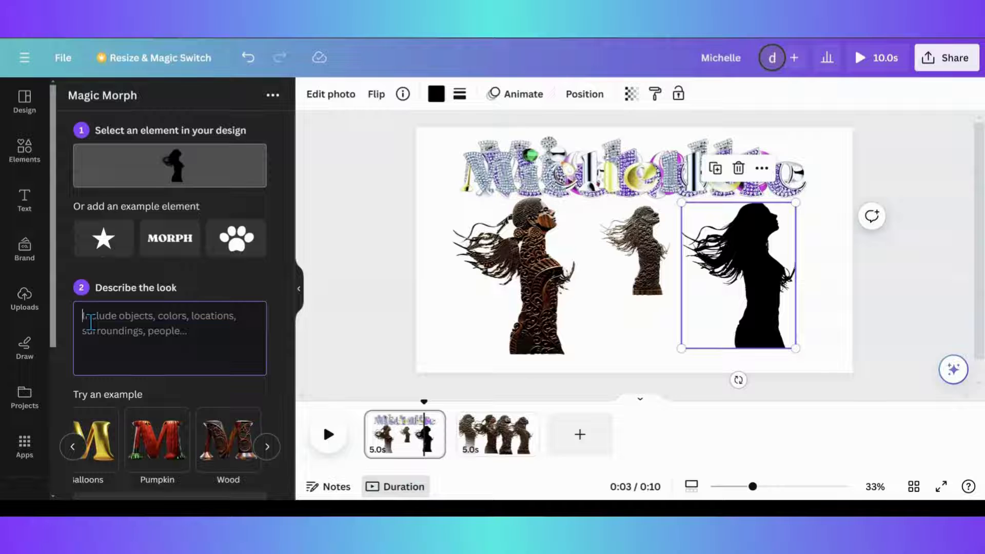
text(M)
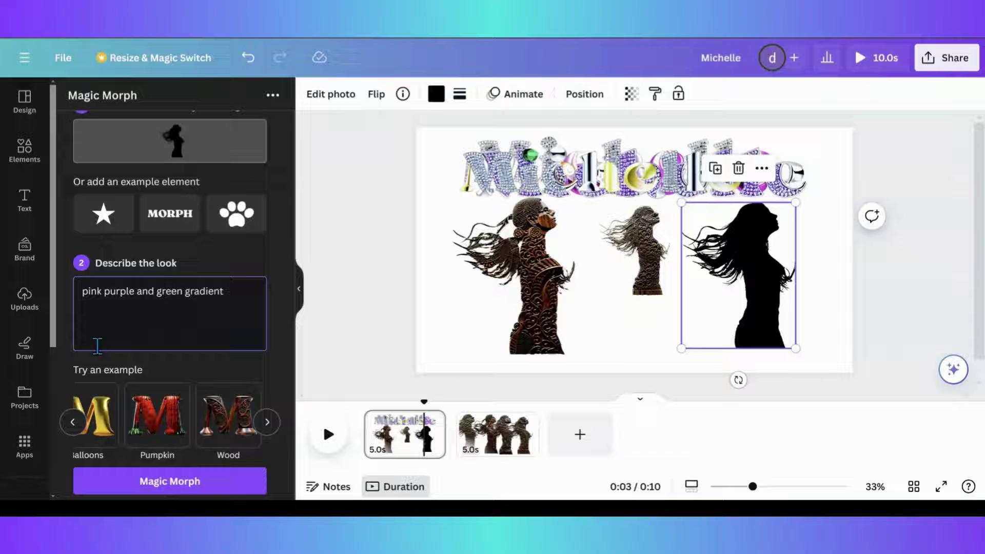
- Generate the gradient morphs and place the first enlarged gradient figure at the page's left
click(165, 491)
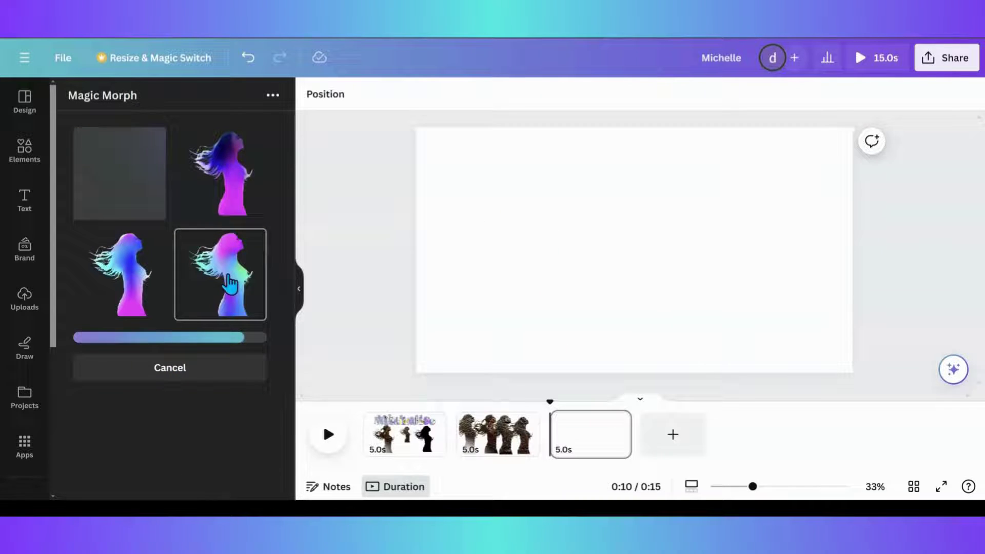
drag(630, 252, 453, 181)
drag(506, 241, 601, 358)
mouse_move(567, 271)
mouse_down()
mouse_move(554, 259)
mouse_move(556, 269)
mouse_up()
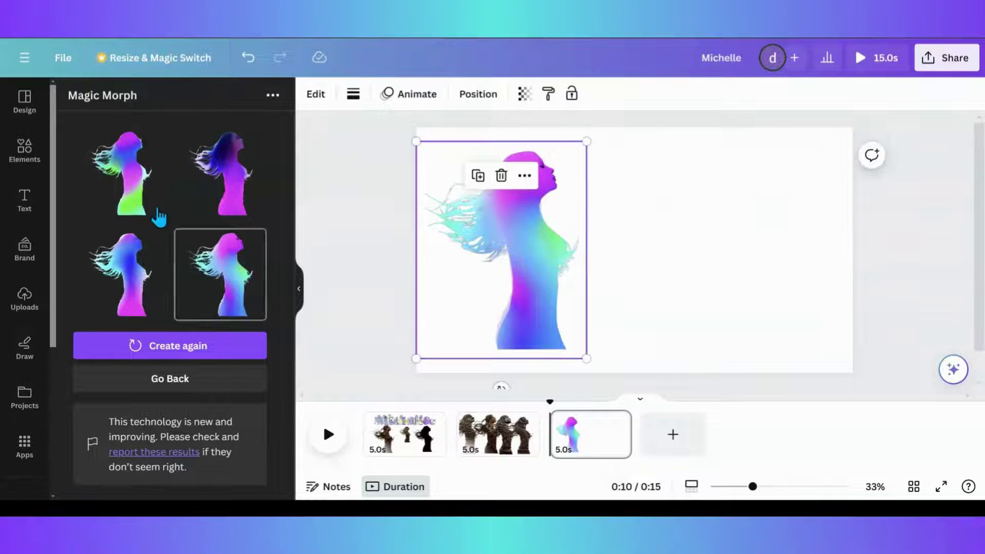
- Add a second gradient figure at full page height beside the first
click(128, 267)
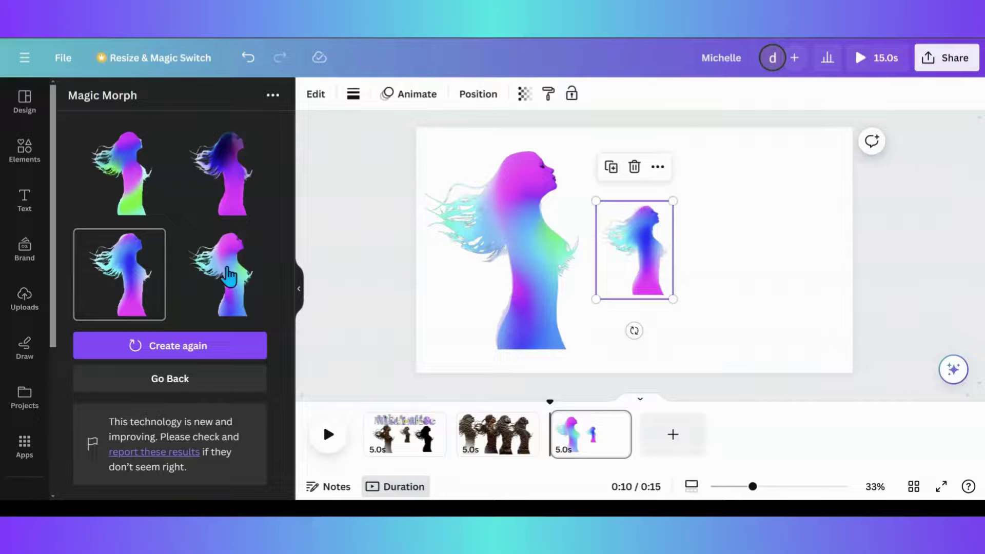
drag(659, 237, 629, 175)
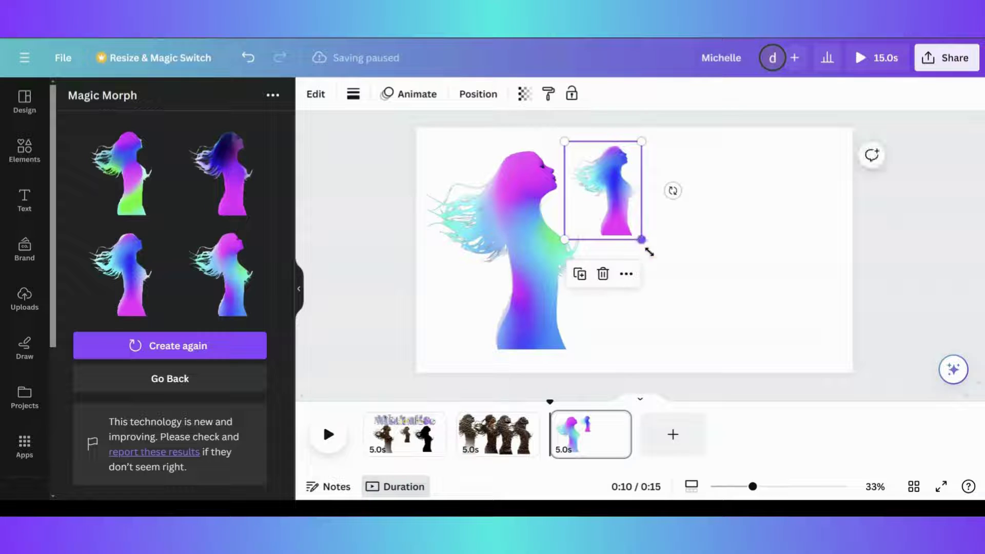
drag(648, 250, 741, 374)
drag(687, 271, 669, 270)
key(Escape)
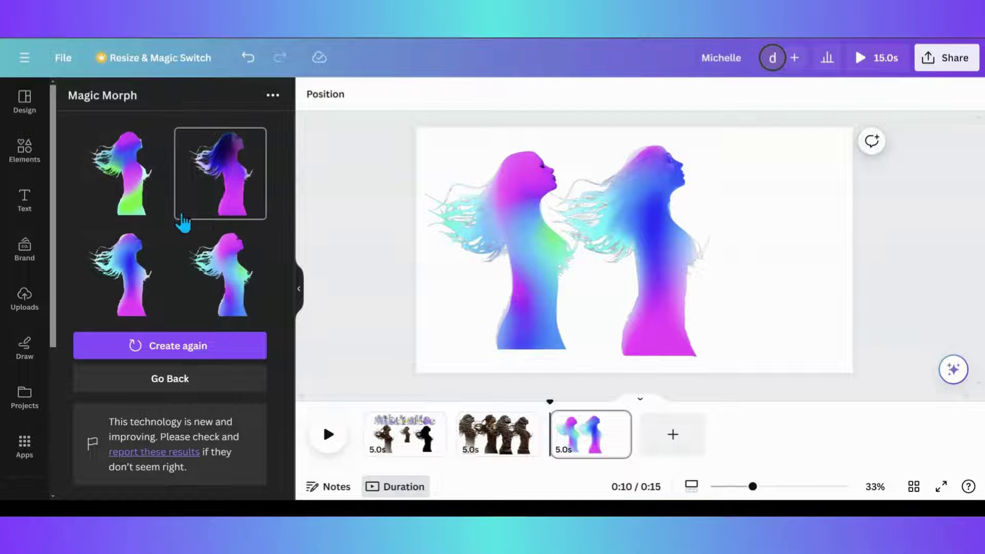
- Add a third gradient figure at the right, enlarged to full page height
click(154, 207)
drag(626, 255, 733, 210)
drag(772, 249, 857, 358)
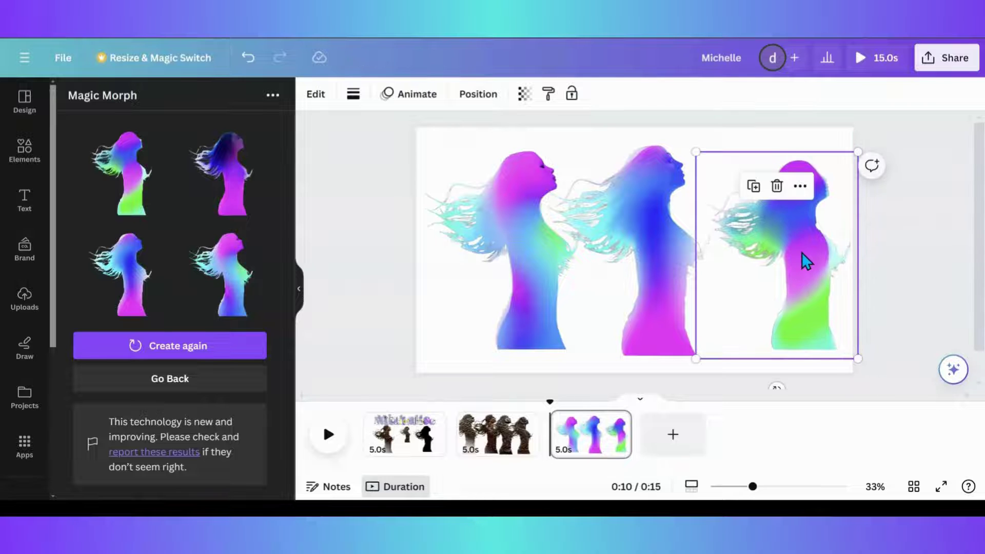
drag(806, 261, 742, 252)
drag(690, 353, 681, 365)
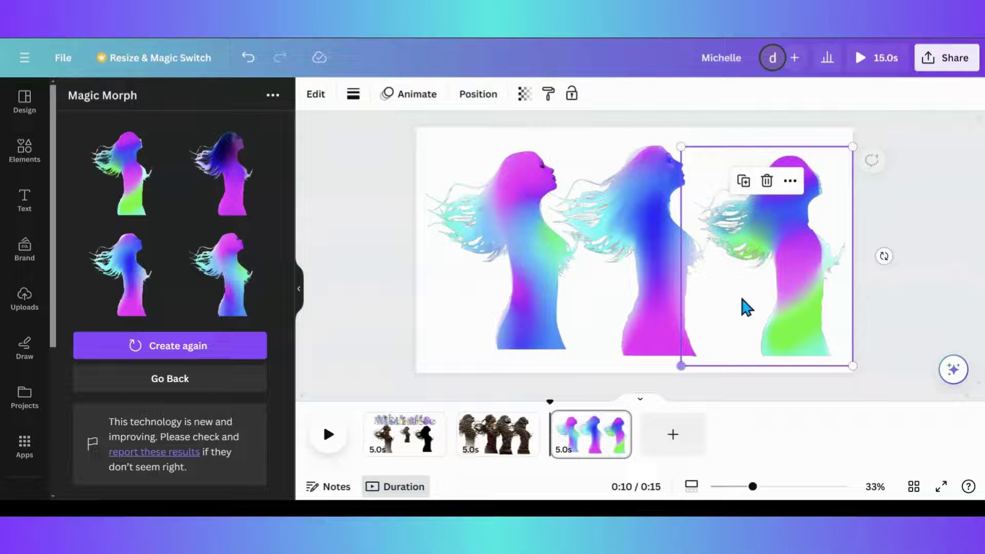
- Nudge the right gradient figure up so all three line up evenly
drag(746, 307, 771, 270)
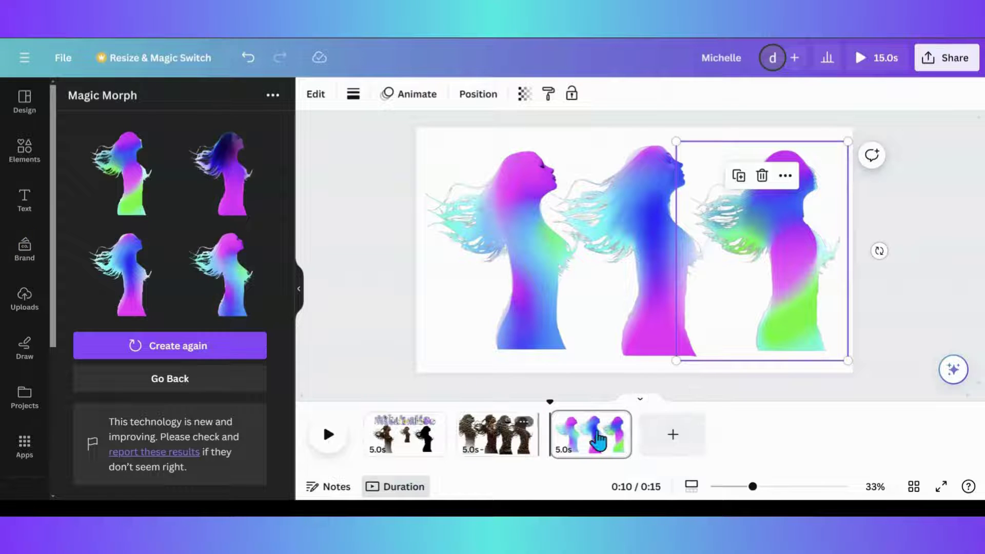
- Add a fourth page and arrange the small and large black dog silhouettes side by side
click(667, 442)
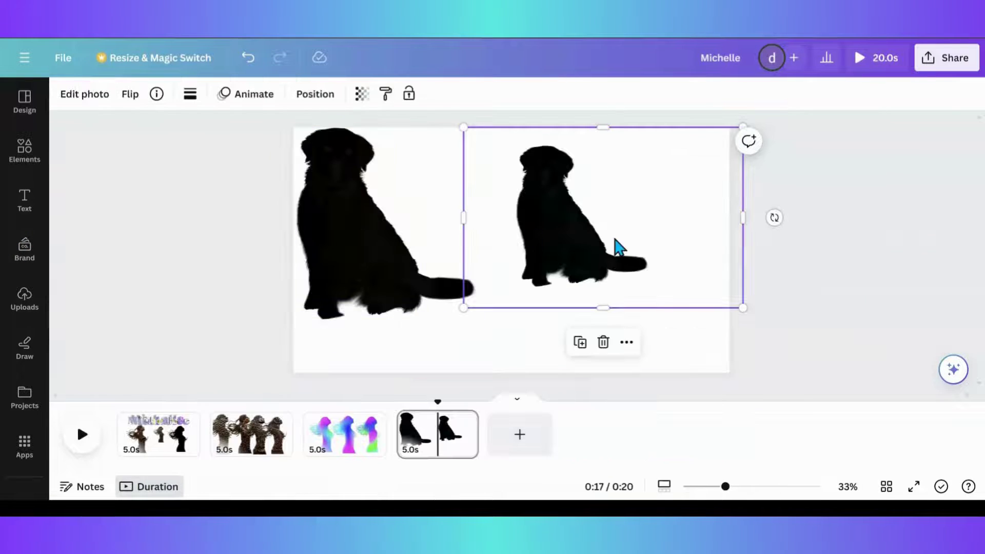
drag(616, 249, 639, 269)
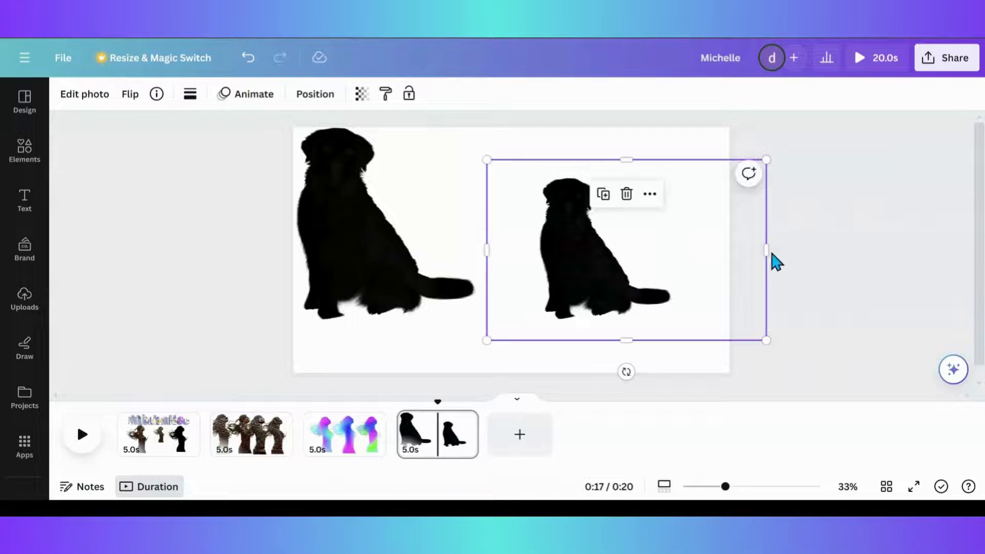
drag(767, 252, 688, 264)
click(380, 240)
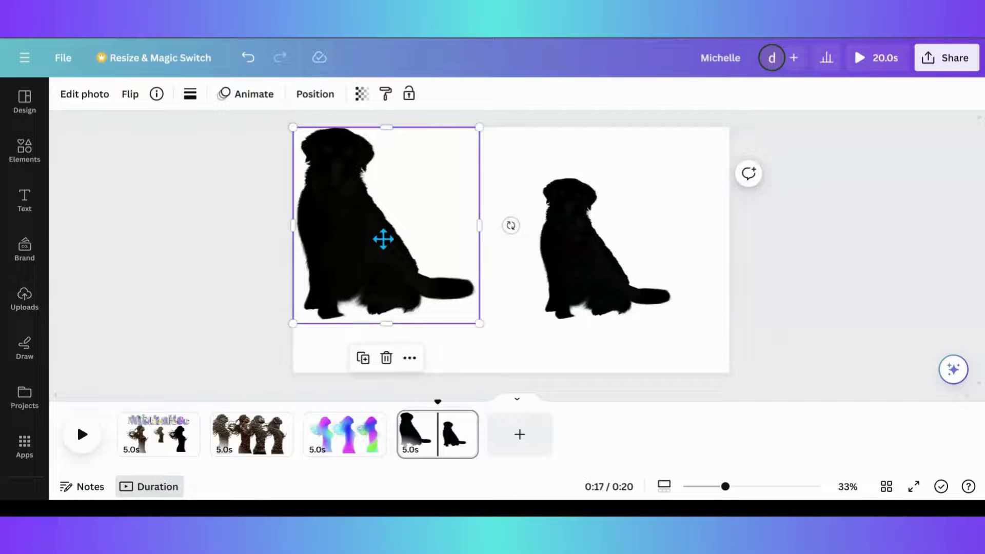
drag(380, 239, 387, 239)
- Place the golden retriever photo from Elements in front of the large dog silhouette
click(20, 170)
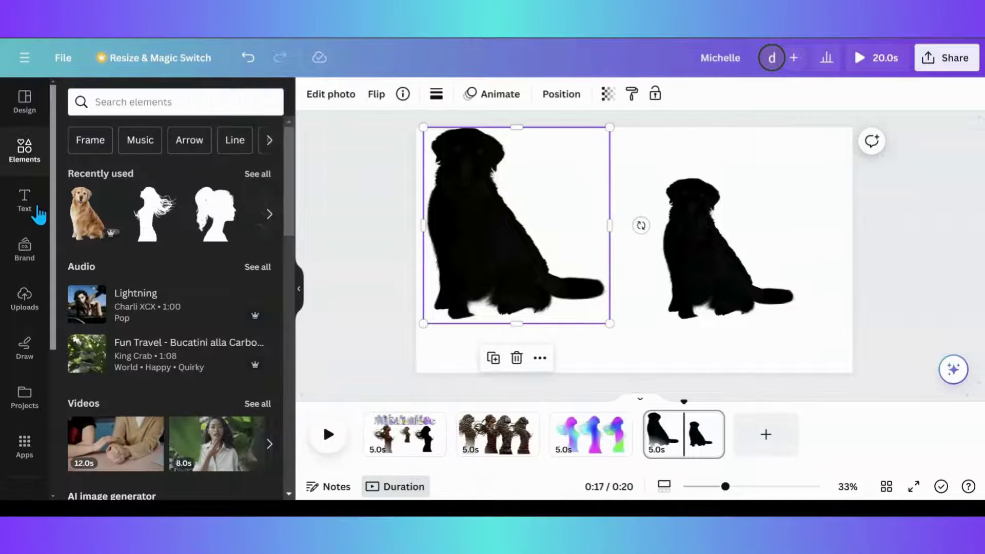
click(77, 226)
drag(626, 208, 474, 250)
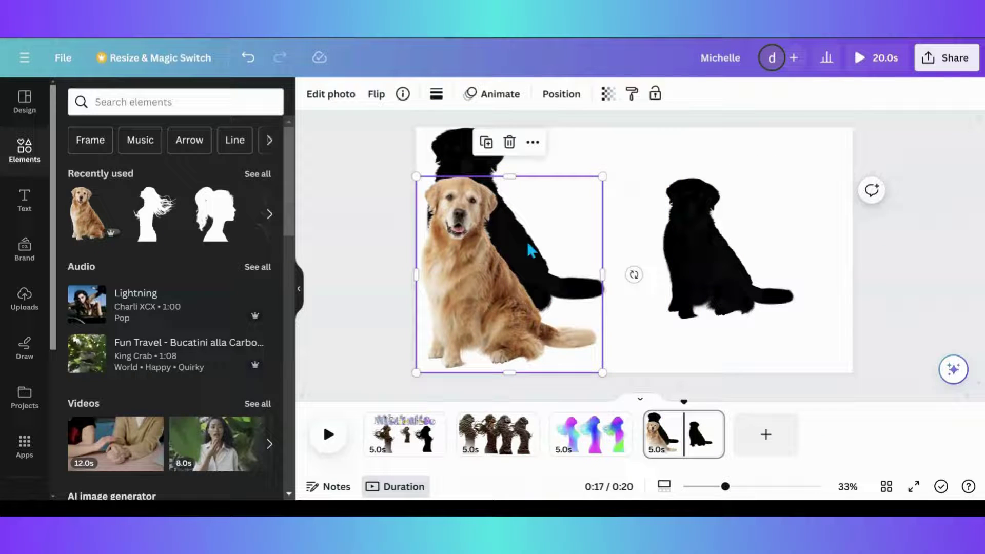
drag(647, 223, 664, 172)
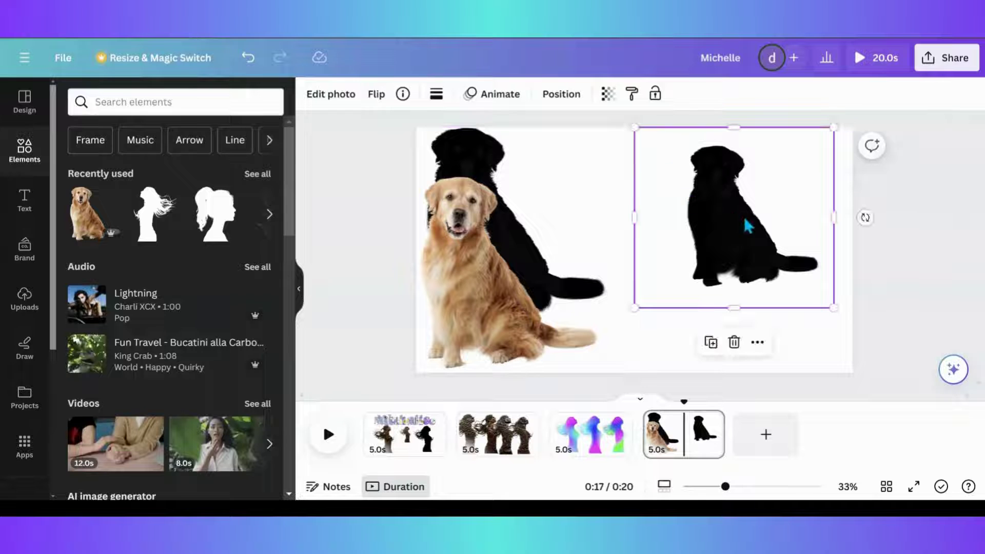
drag(725, 226, 710, 202)
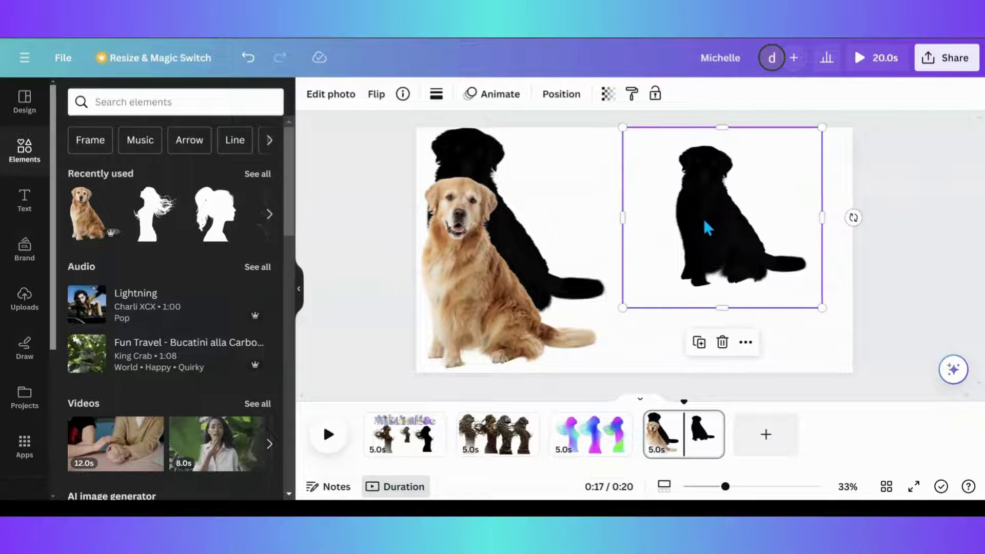
- Try a beige page background, then set it back to white
click(569, 160)
click(630, 317)
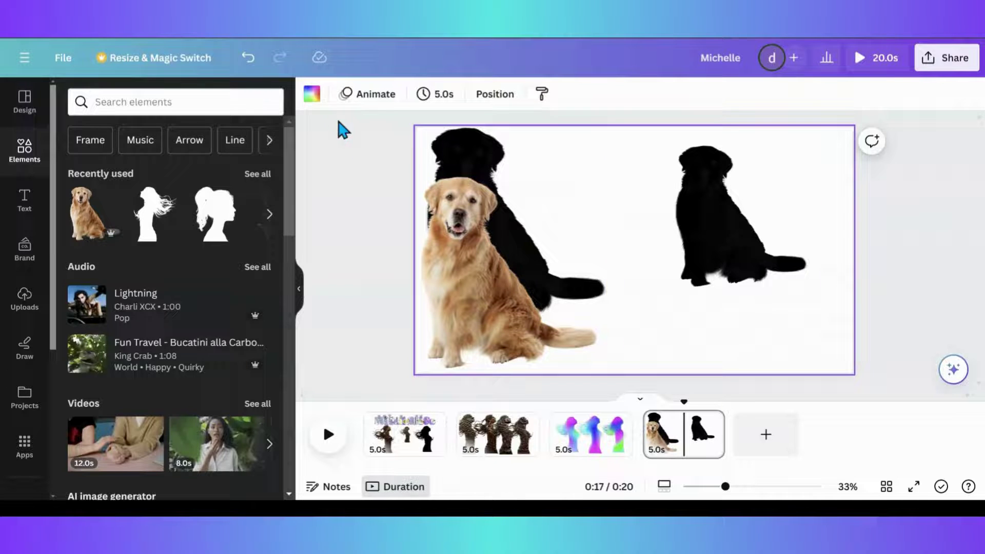
click(312, 93)
click(226, 328)
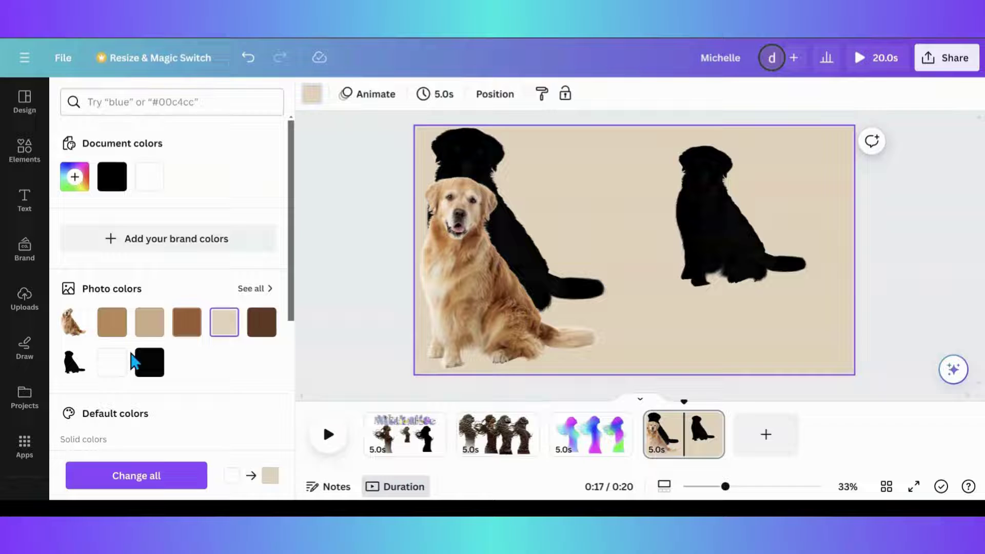
click(113, 364)
- Trim both sides of the black dog silhouette, move it right, and centre the golden retriever
click(700, 225)
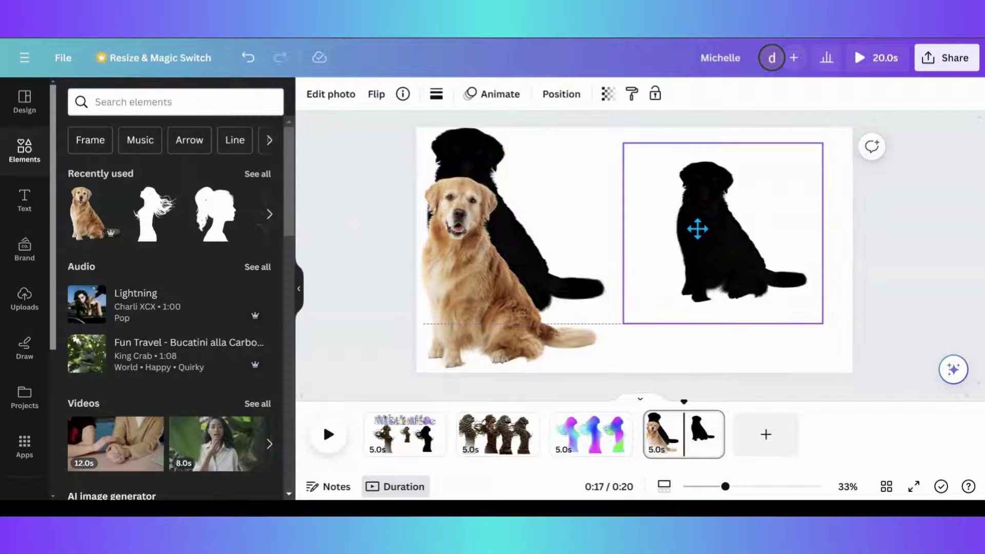
click(23, 455)
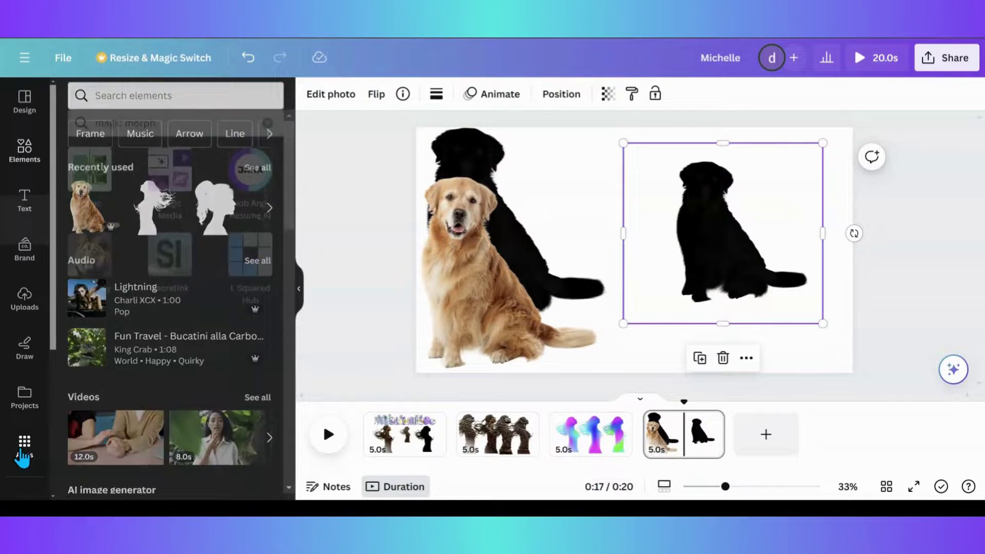
click(92, 154)
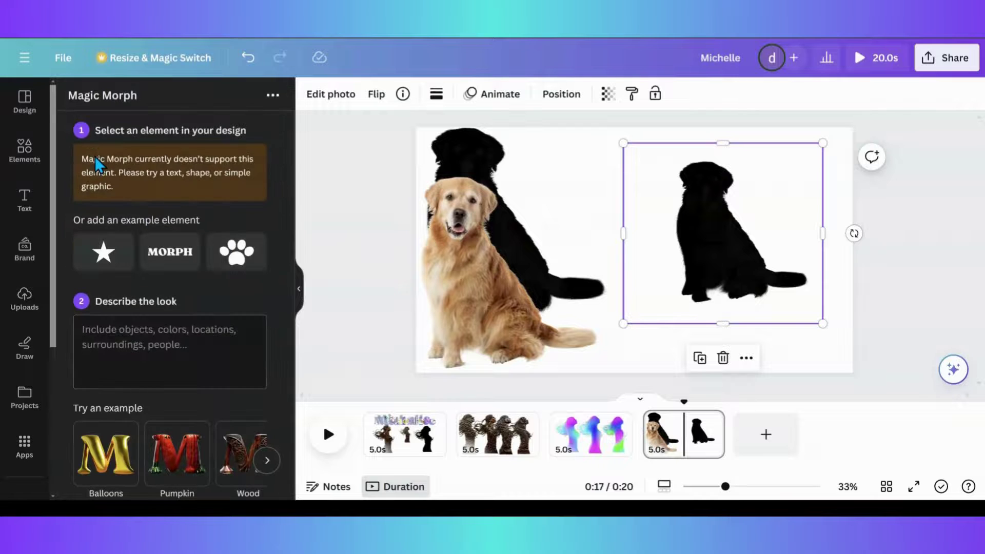
drag(695, 232, 724, 233)
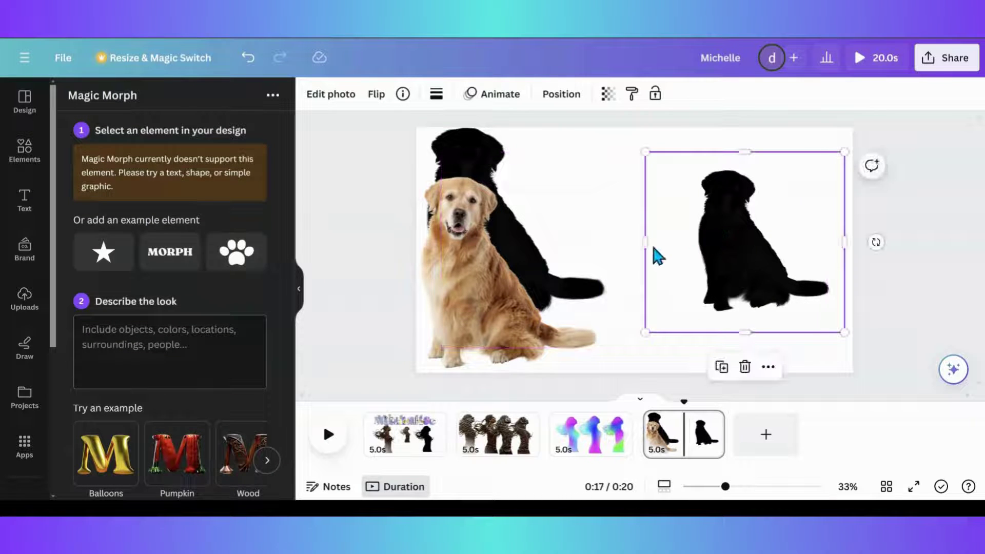
drag(655, 241, 668, 241)
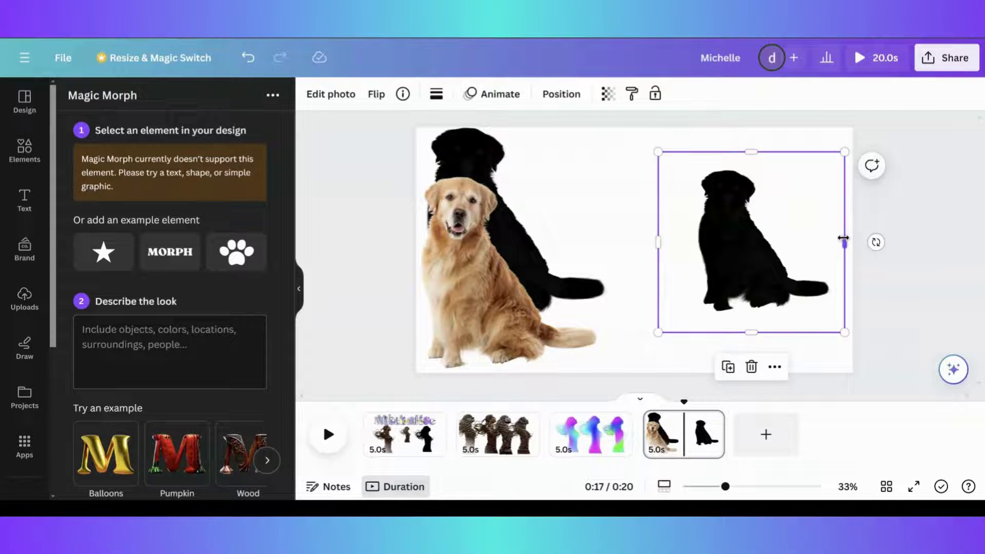
mouse_move(843, 238)
mouse_down()
mouse_move(831, 242)
mouse_move(838, 246)
mouse_up()
drag(724, 283, 758, 256)
click(567, 268)
drag(556, 263, 625, 238)
- Apply a custom duotone with near-black highlights to the golden dog photo
click(339, 105)
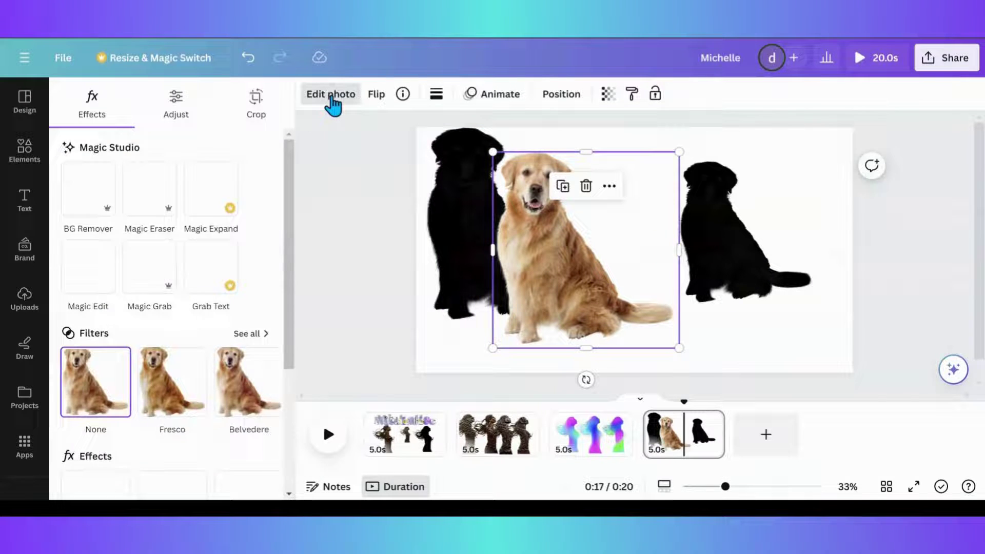
scroll(65, 340, down, 3)
scroll(66, 334, up, 2)
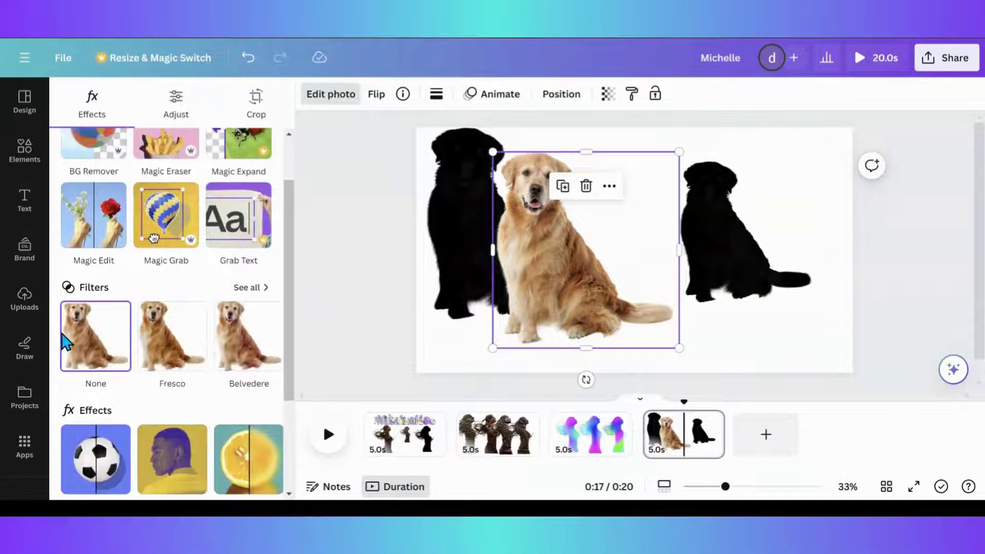
scroll(65, 333, down, 3)
click(169, 328)
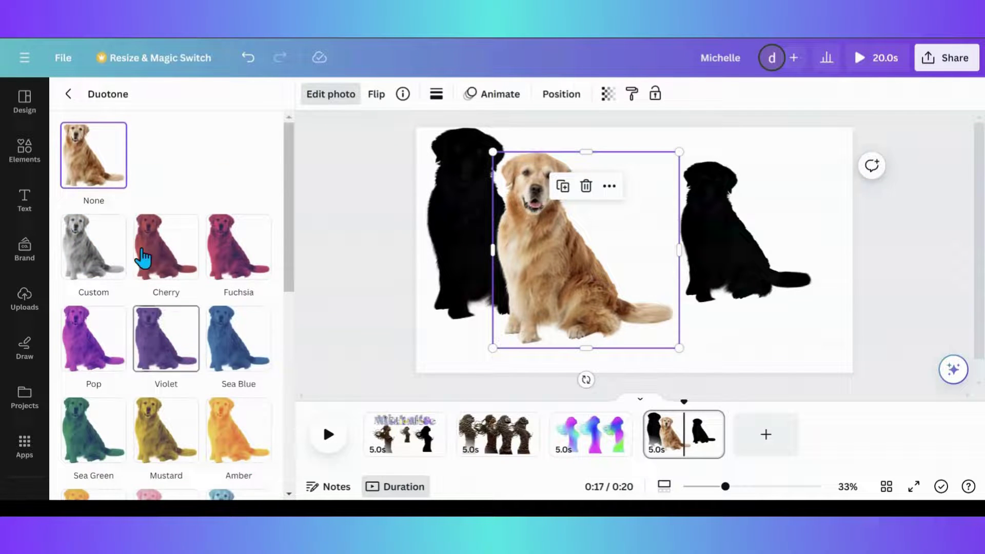
click(82, 254)
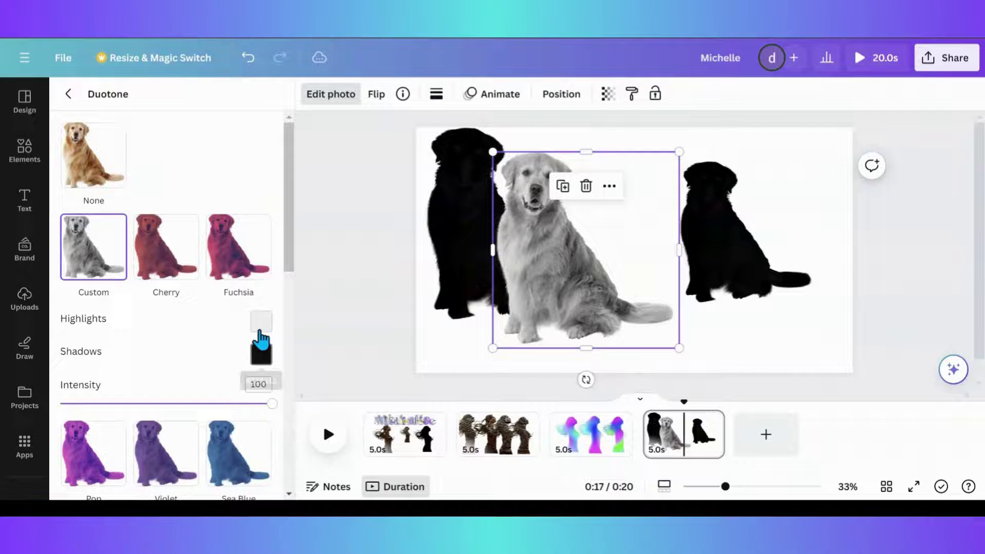
click(261, 328)
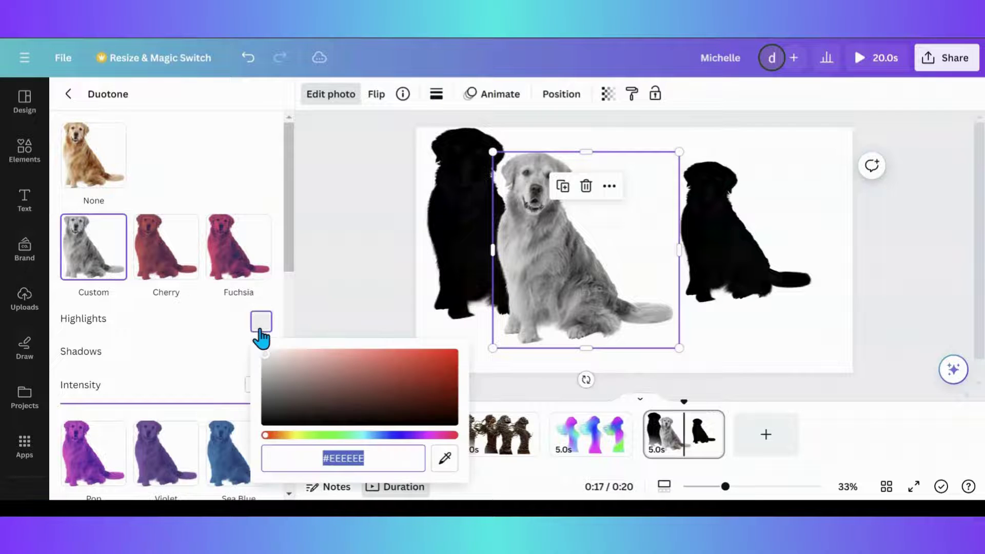
click(267, 418)
- Delete the dog and the whole dog page, leaving three pages totalling 15 seconds
drag(521, 256, 559, 264)
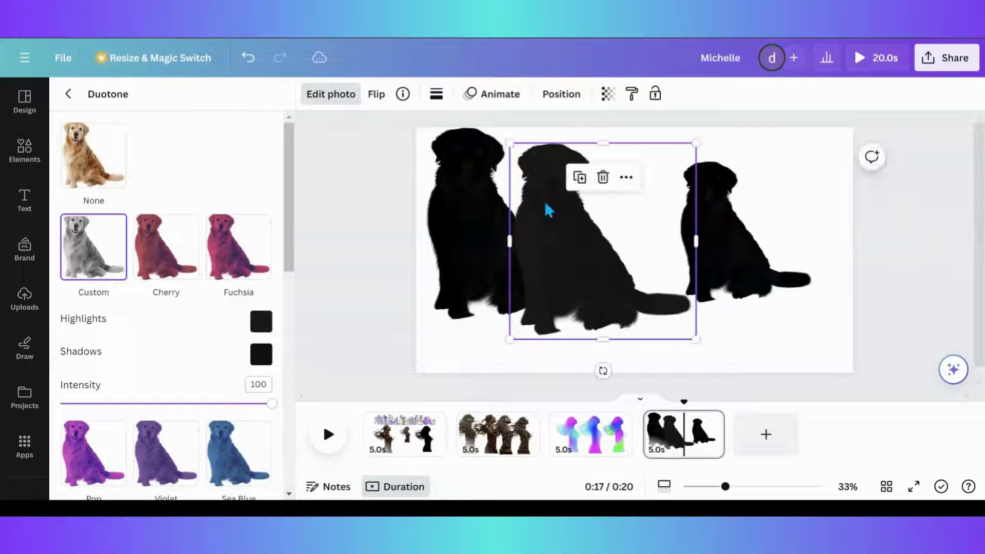
click(603, 177)
key(Delete)
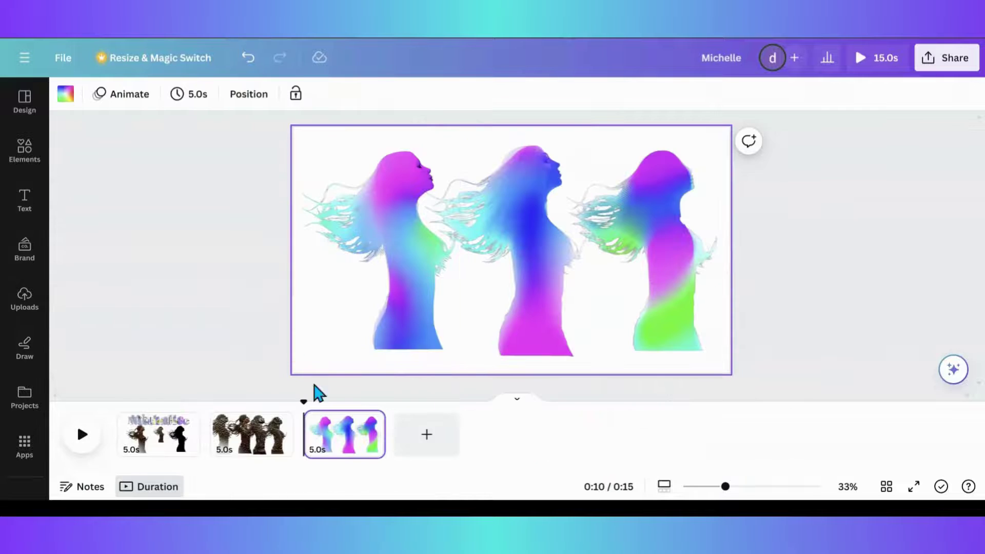
- Add a fourth page and centre the uploaded michelle lettering image on it
click(416, 445)
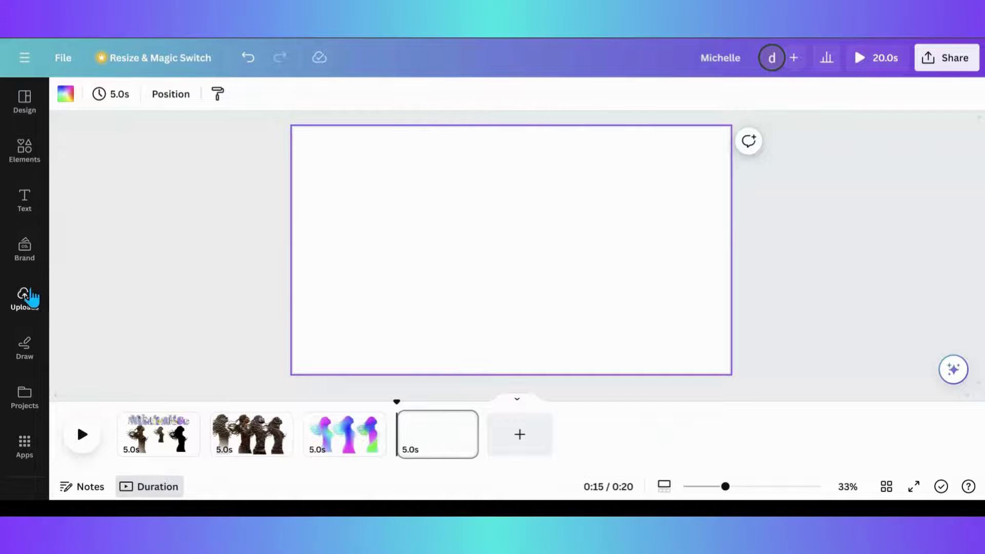
click(29, 299)
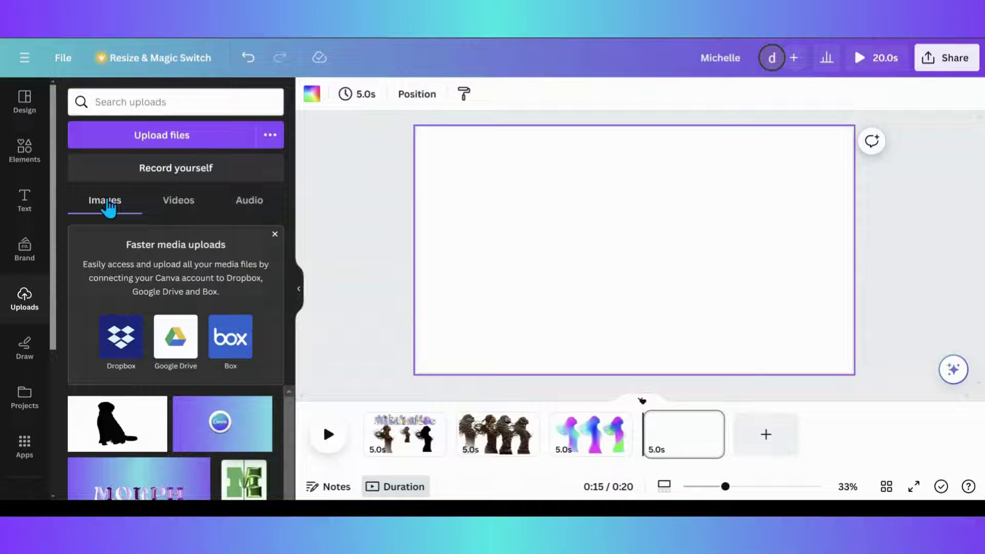
scroll(276, 259, down, 1)
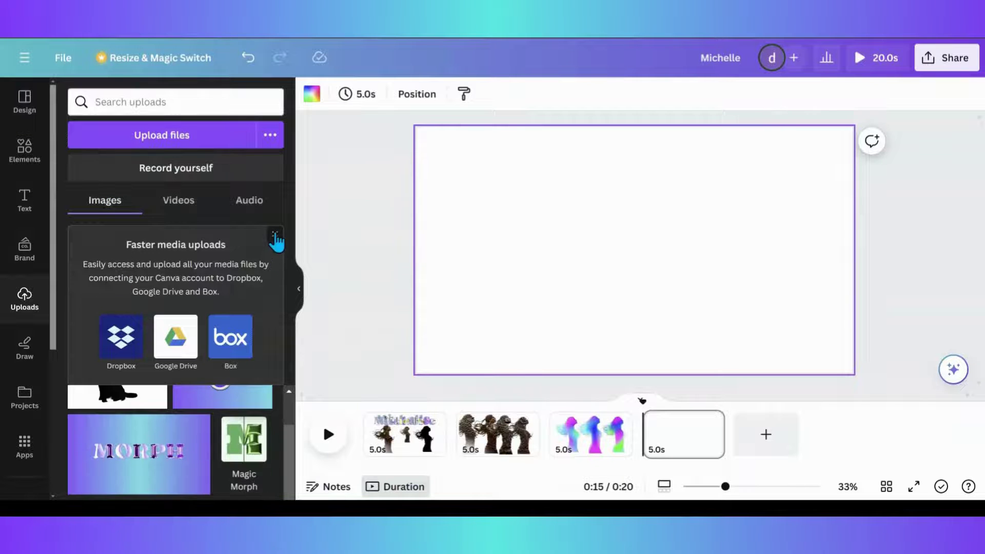
click(275, 236)
mouse_move(140, 363)
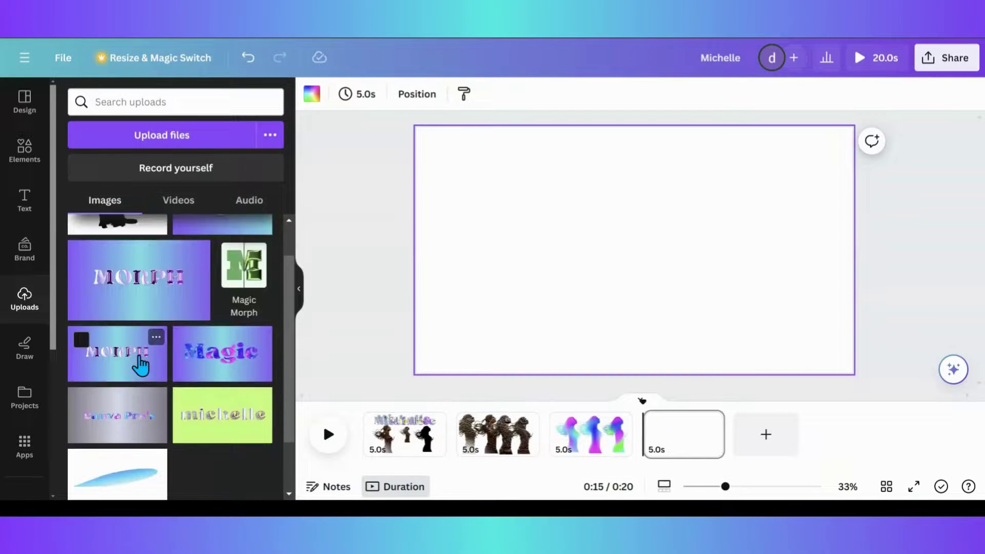
scroll(137, 366, up, 1)
scroll(137, 368, down, 2)
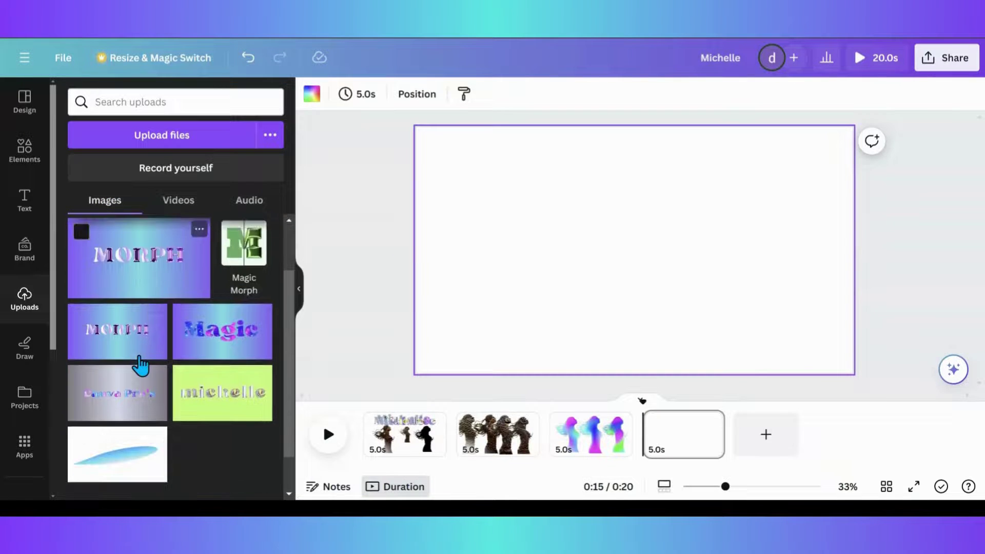
click(197, 408)
drag(530, 306, 522, 283)
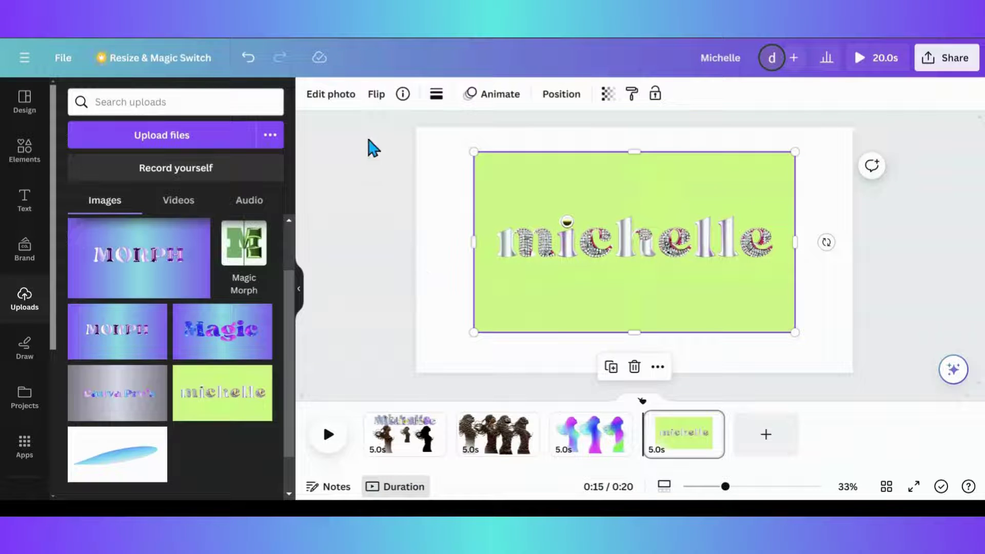
- Remove the michelle lettering's green background with BG Remover and apply a Drop shadow
click(331, 95)
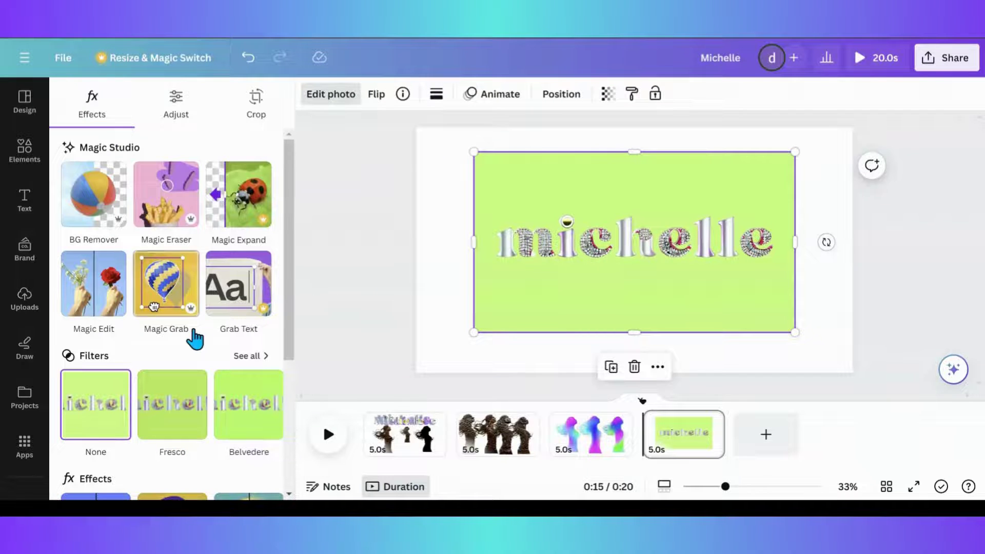
click(109, 219)
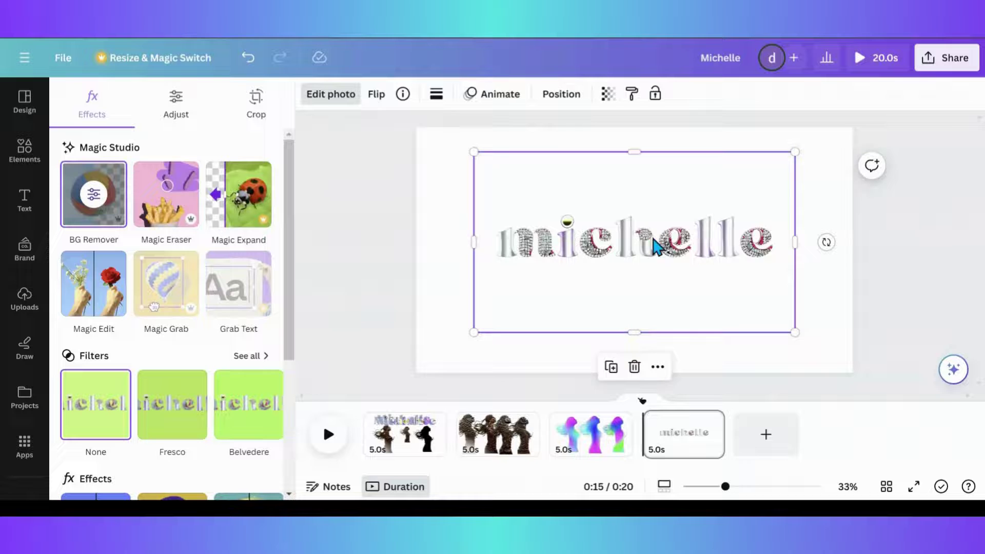
drag(654, 243, 632, 226)
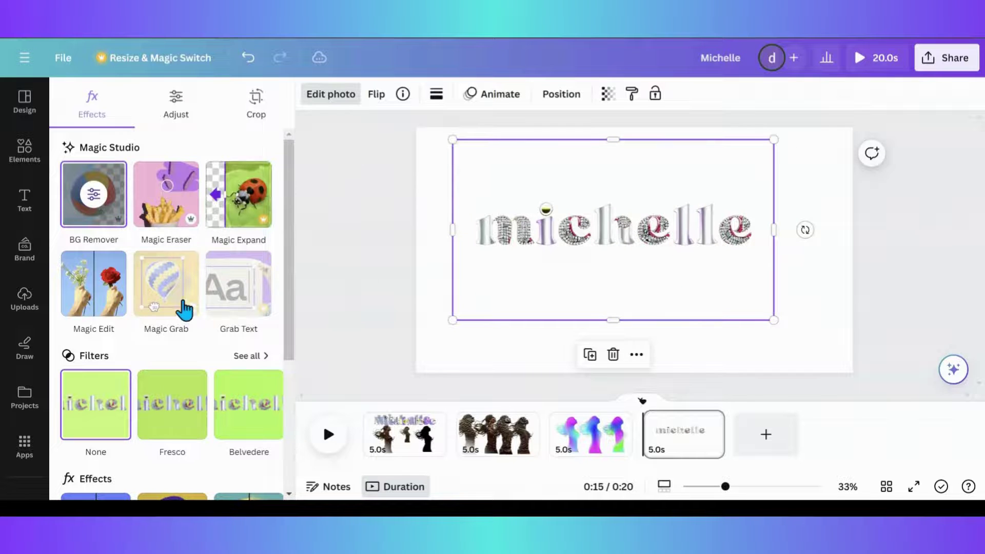
scroll(182, 313, down, 4)
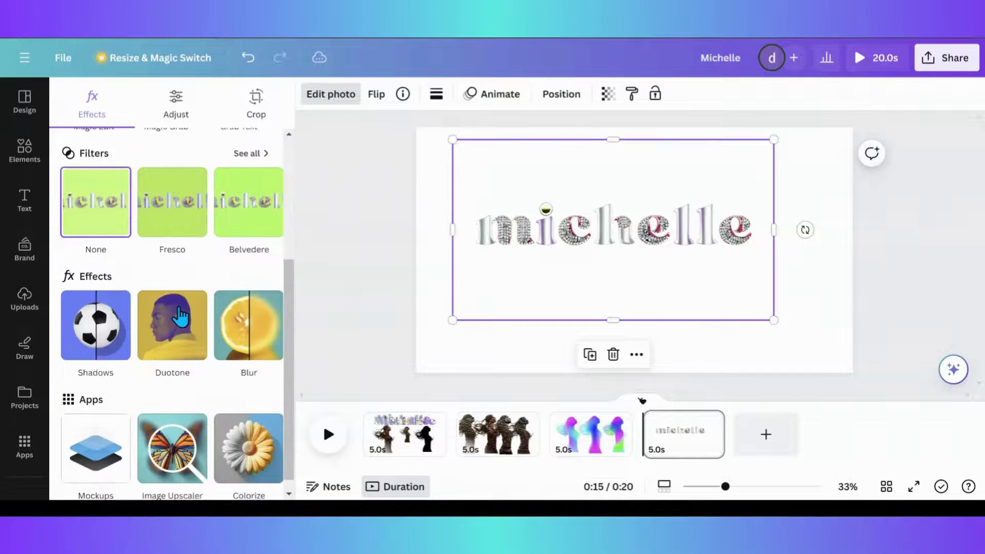
click(98, 330)
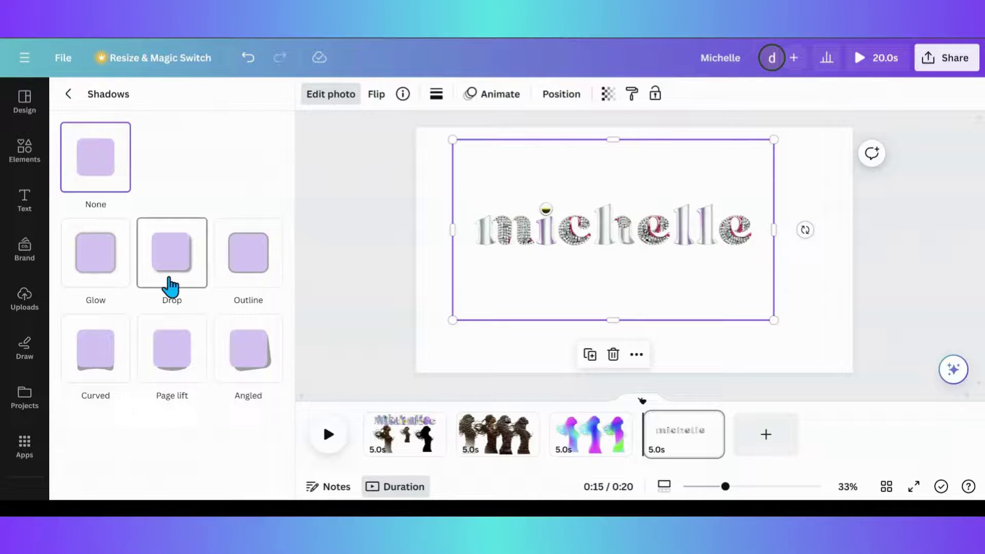
click(171, 288)
- Set the drop shadow to size 8, blur 18, angle 59, distance 18, intensity 36
scroll(129, 436, down, 2)
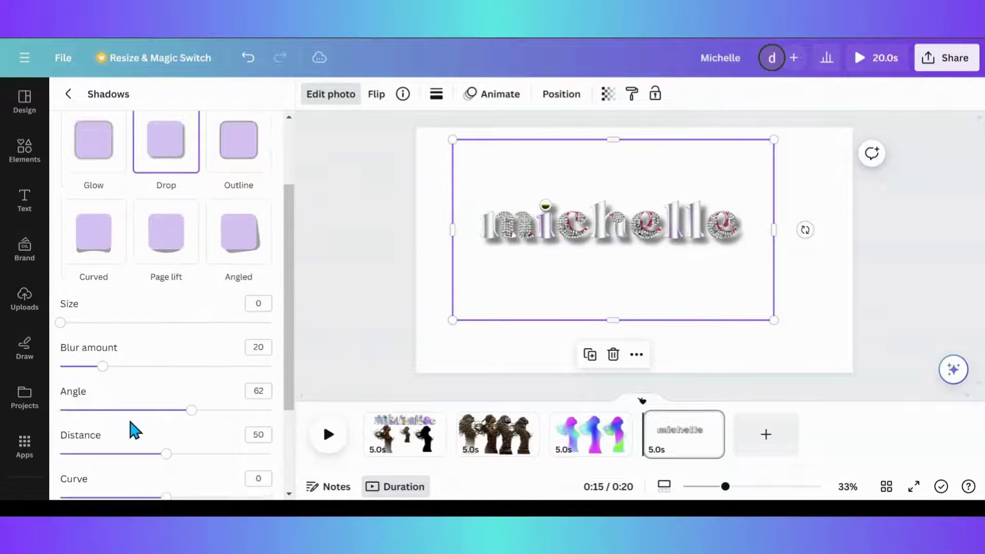
scroll(130, 422, down, 2)
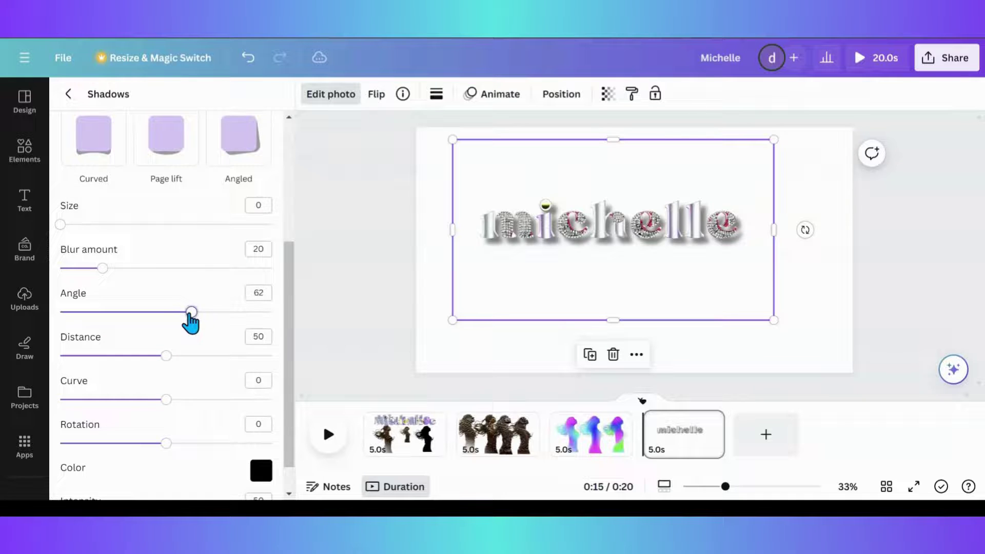
drag(190, 312, 186, 312)
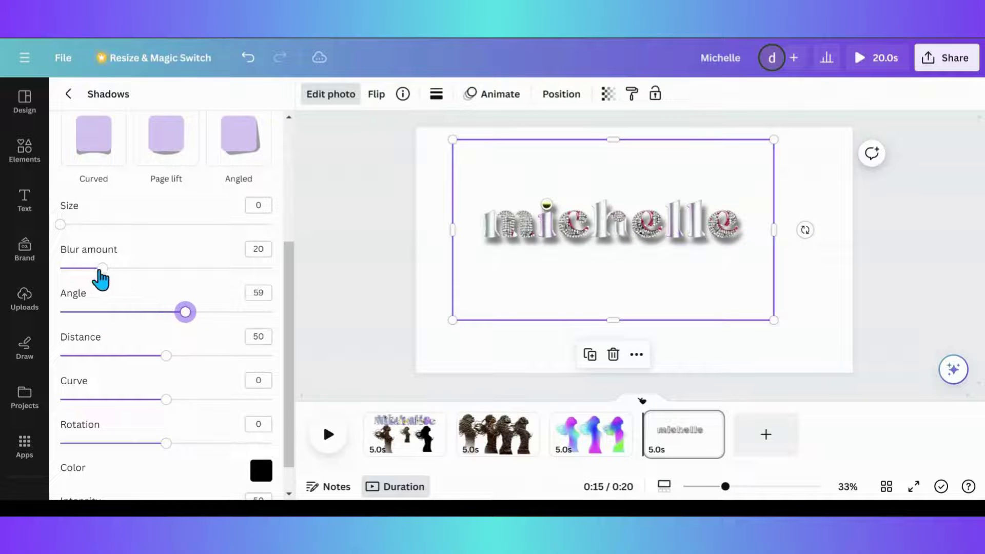
drag(100, 272, 85, 280)
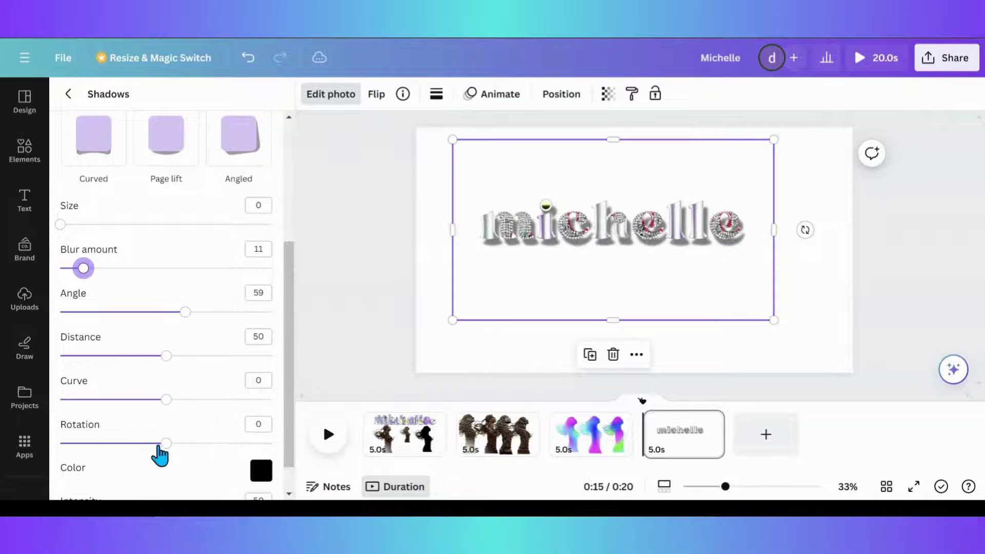
drag(166, 443, 166, 443)
scroll(143, 401, down, 1)
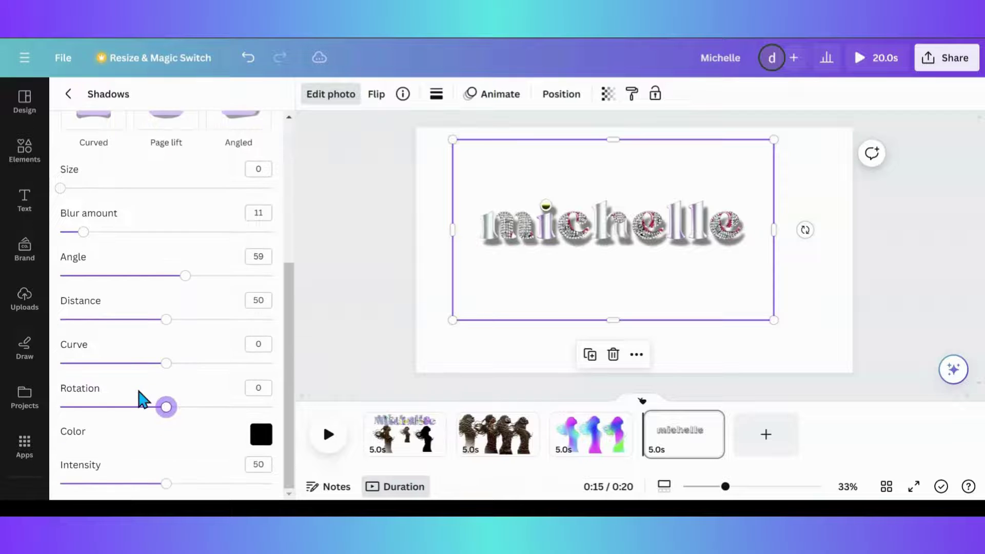
drag(60, 187, 77, 188)
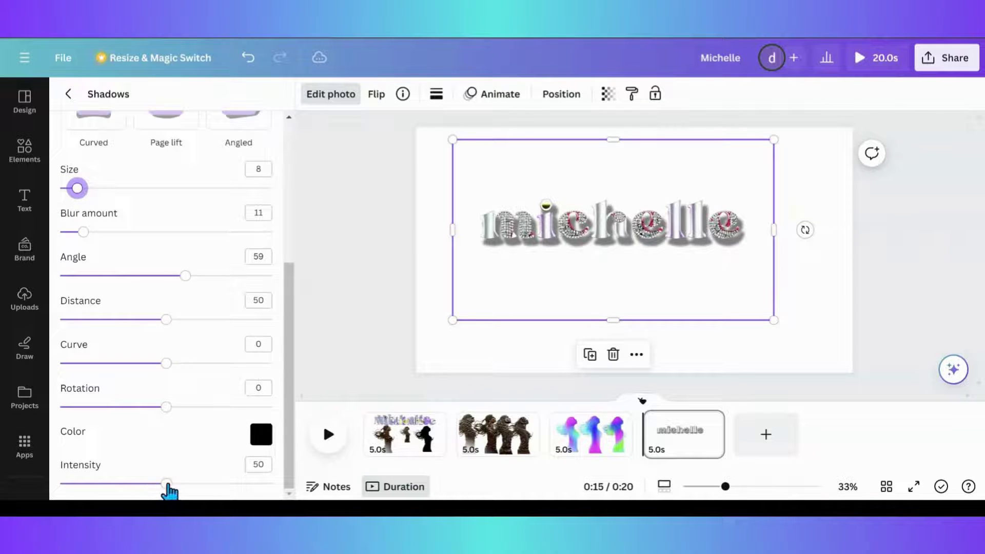
drag(166, 484, 136, 484)
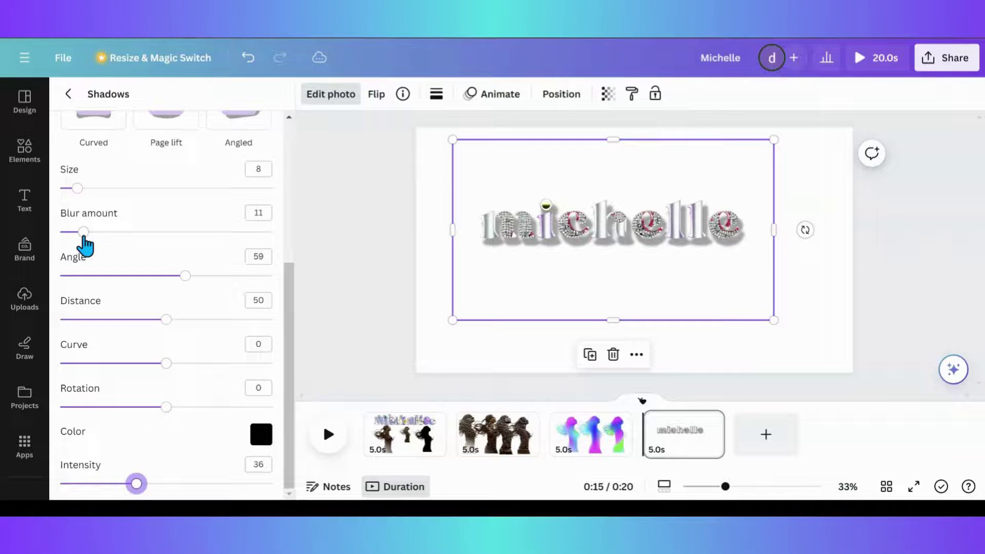
drag(83, 236, 99, 237)
drag(166, 319, 98, 319)
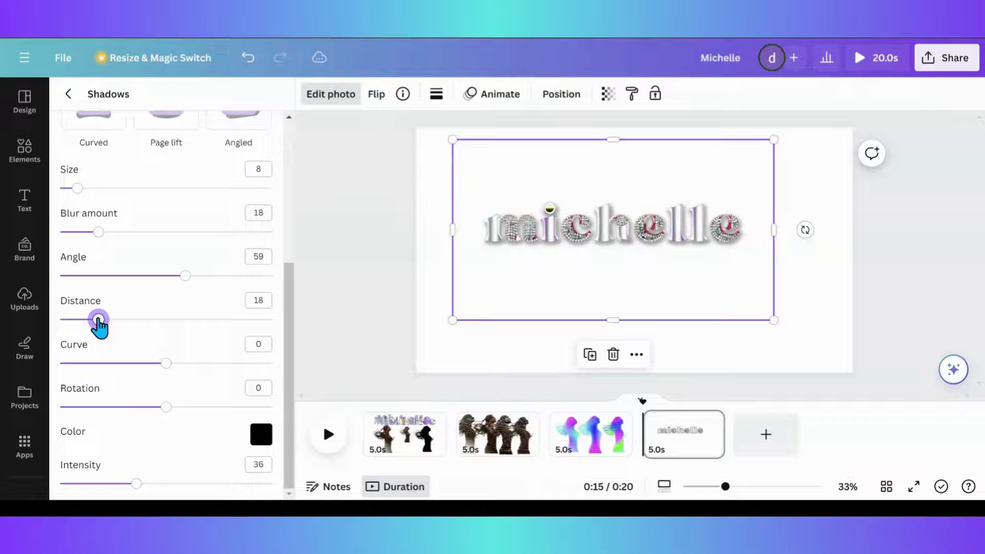
- Trim the michelle image frame, centre it on page four and enlarge it across the page
click(384, 329)
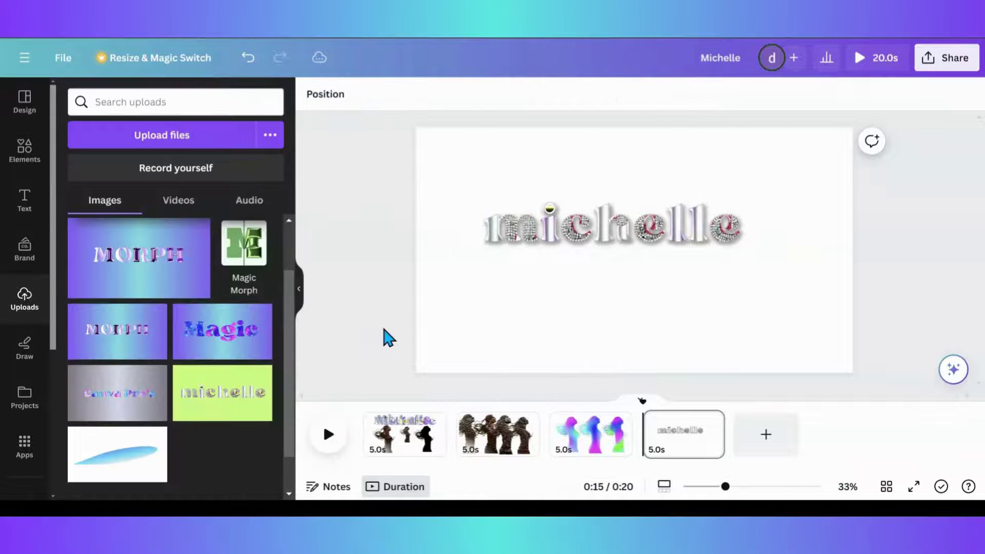
click(526, 249)
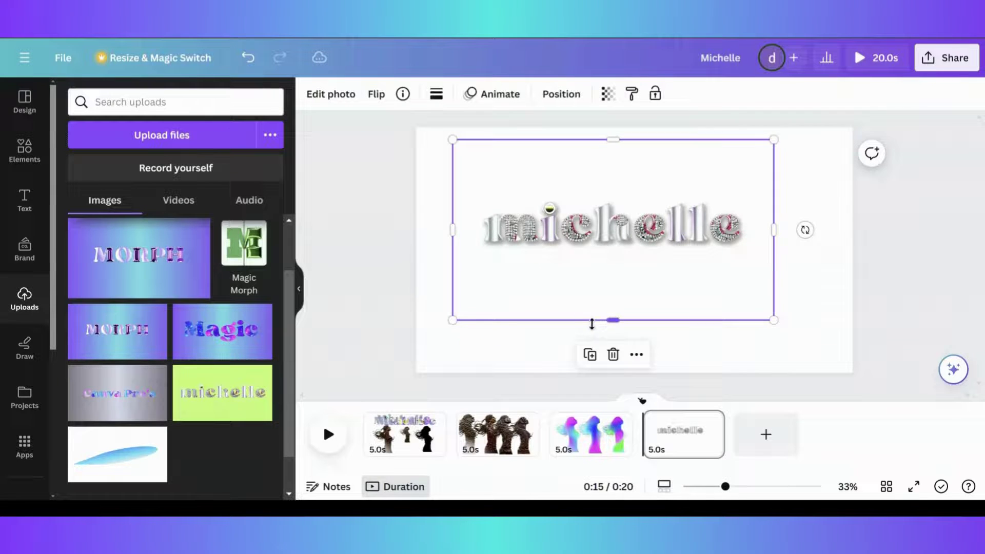
drag(608, 320, 608, 275)
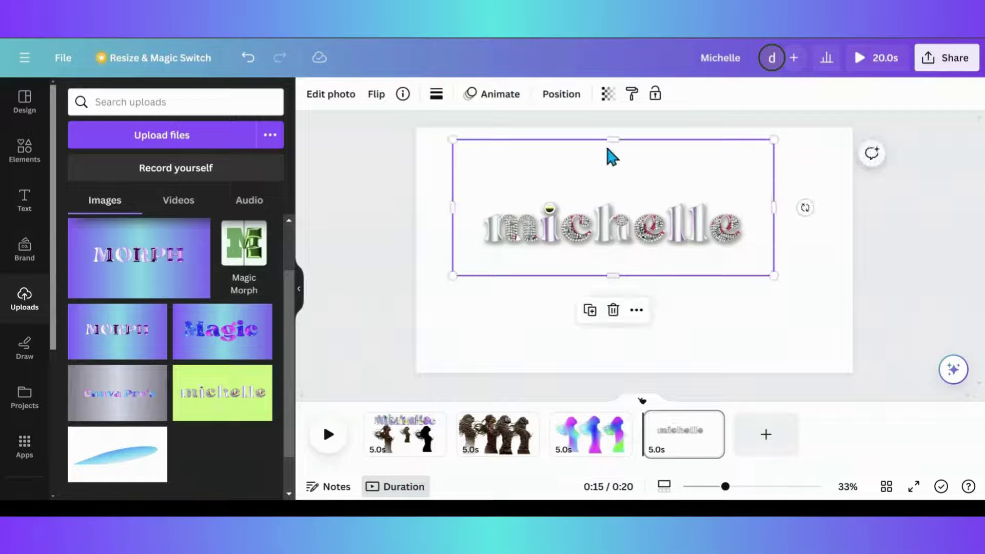
drag(611, 146, 610, 192)
drag(593, 226, 647, 260)
drag(791, 206, 828, 197)
drag(470, 292, 431, 303)
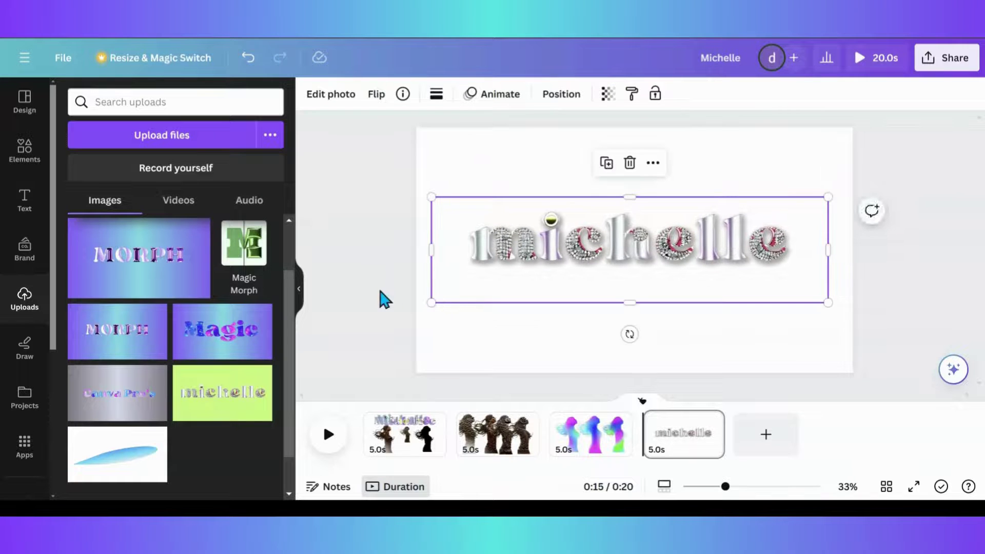
- Clear the app search and show the Your apps list of installed apps
click(24, 172)
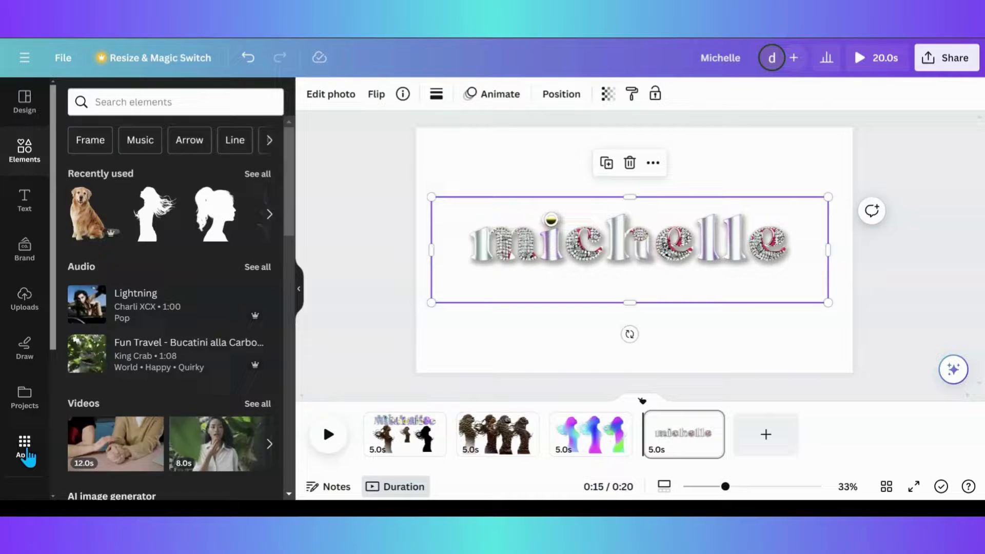
click(25, 442)
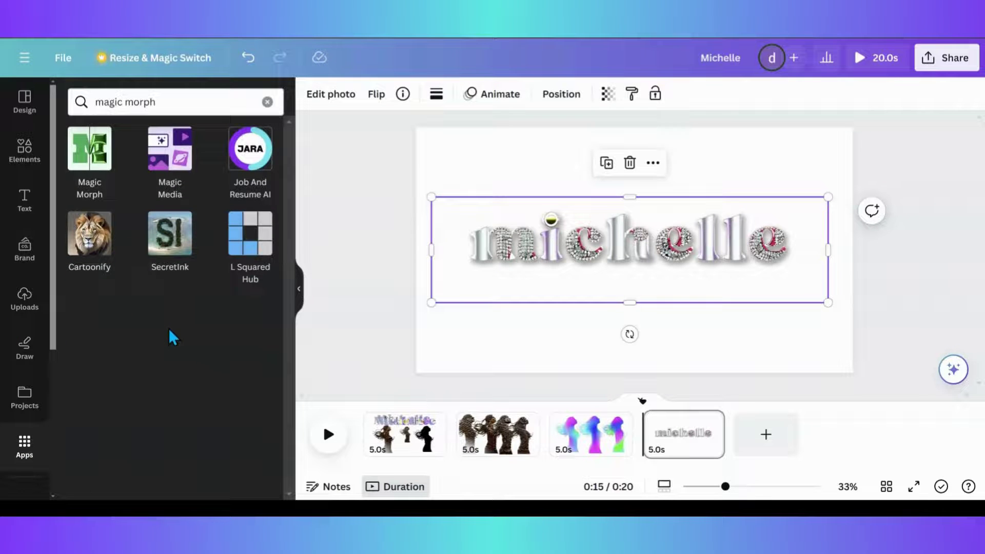
click(157, 102)
drag(159, 105, 121, 101)
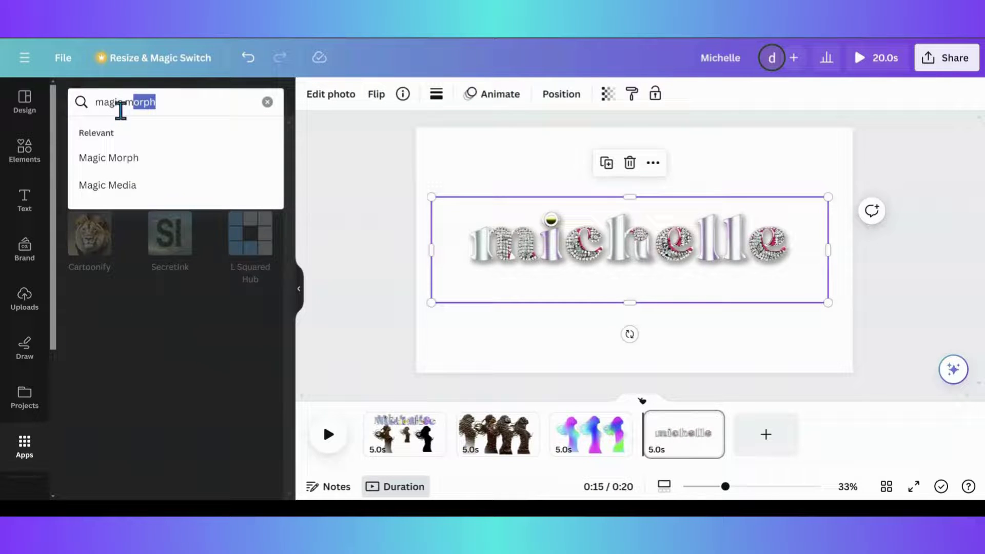
click(267, 102)
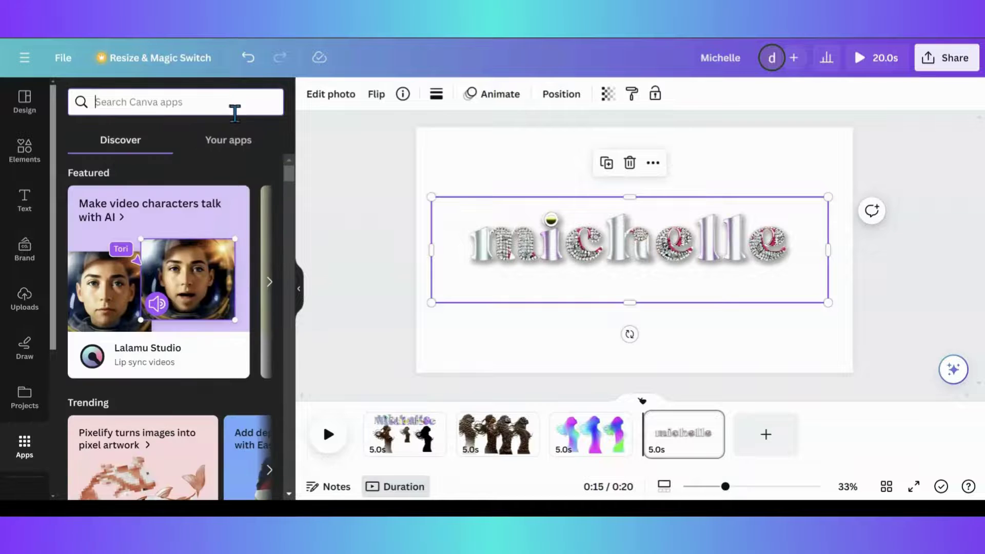
click(228, 154)
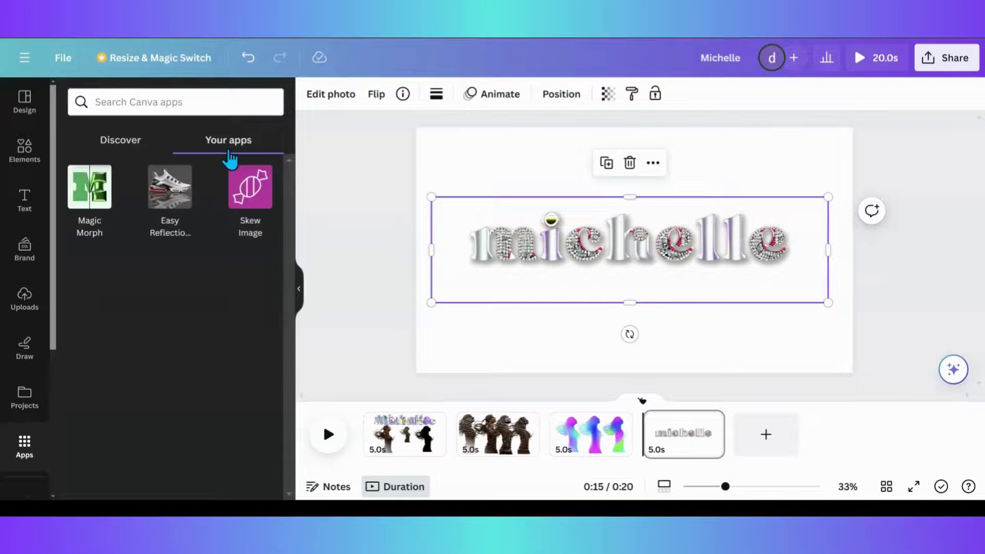
- Create an Easy Reflections mirror of the michelle image with opacity 30 and offset 23
click(170, 199)
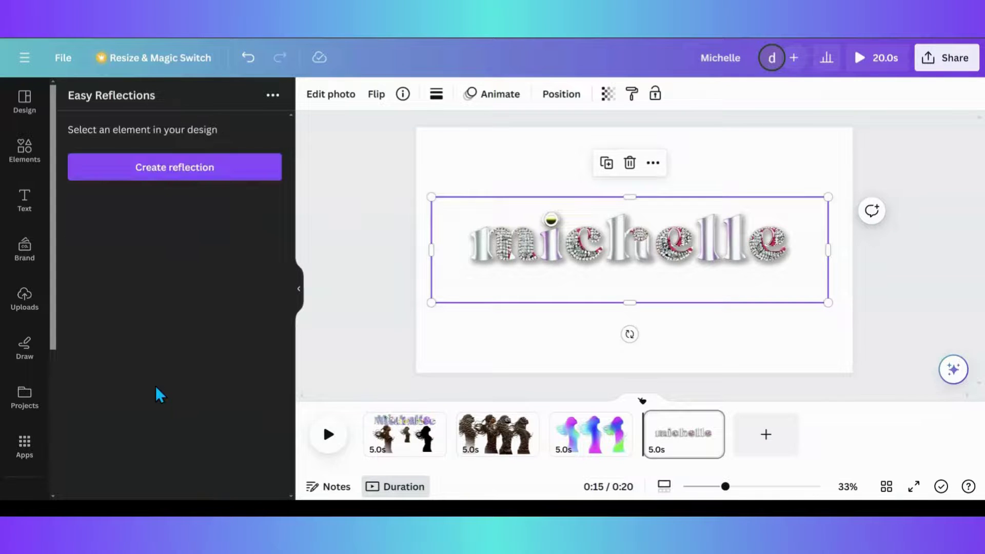
click(202, 176)
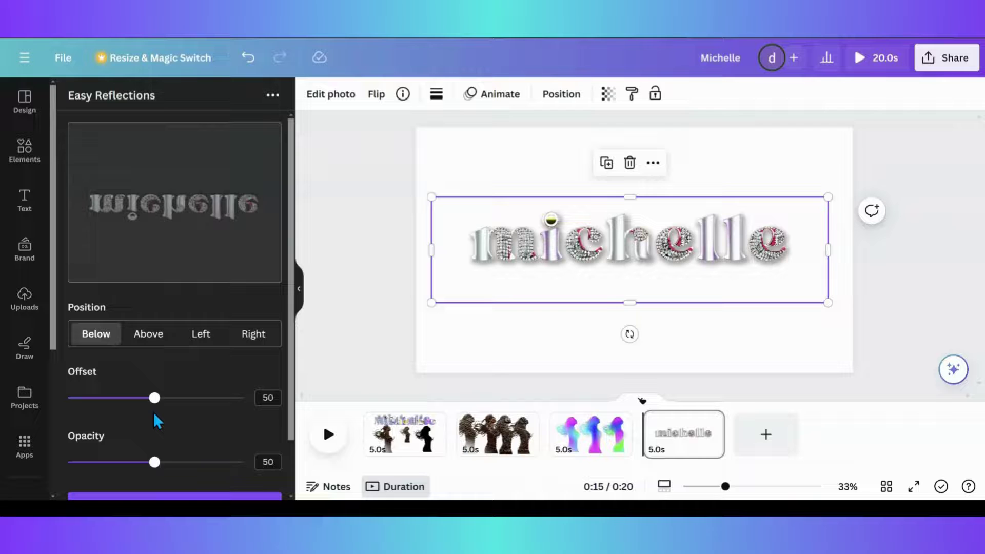
drag(153, 462, 119, 462)
drag(154, 398, 107, 398)
scroll(142, 426, down, 1)
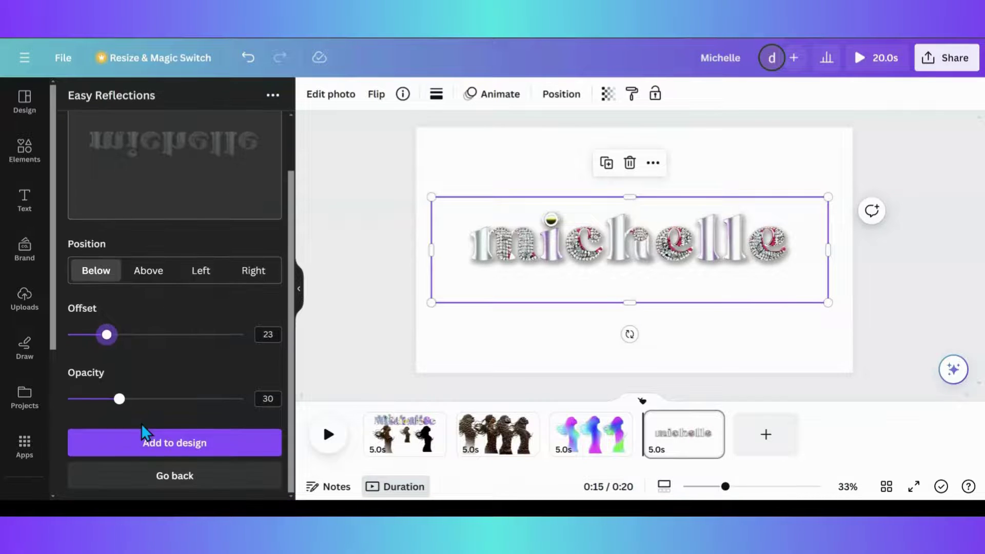
- Add the reflection to the design and size it centred beneath the michelle lettering
click(142, 443)
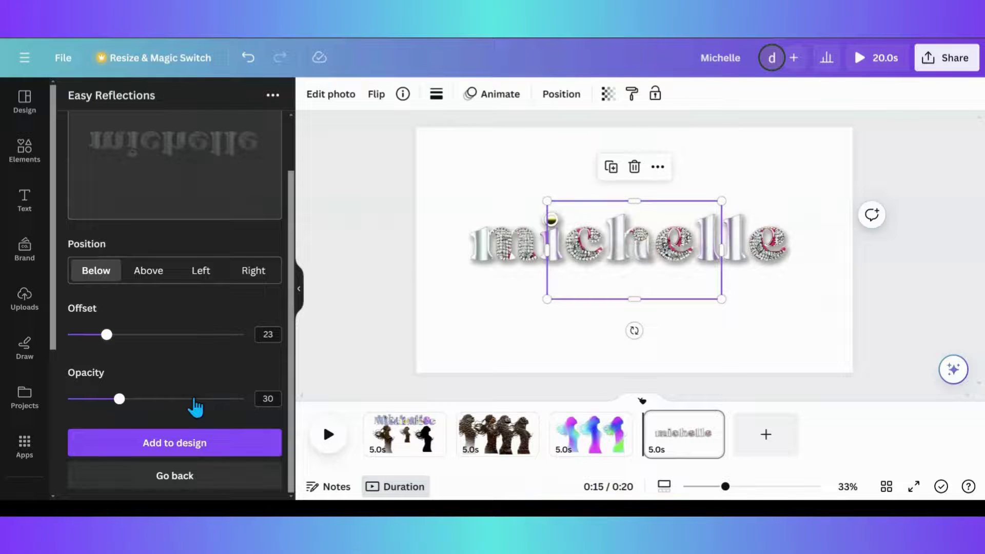
drag(613, 283, 520, 300)
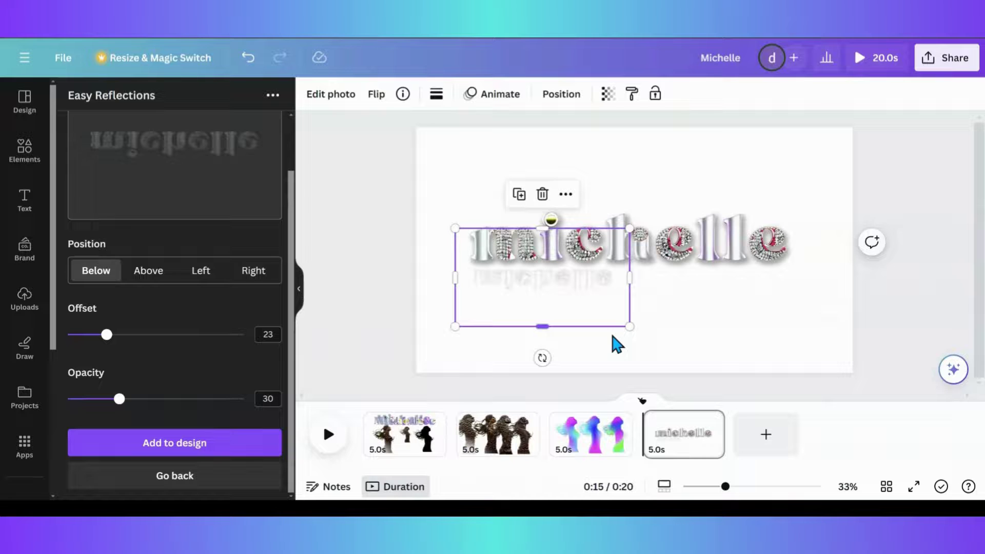
drag(643, 331, 856, 363)
drag(768, 342, 741, 283)
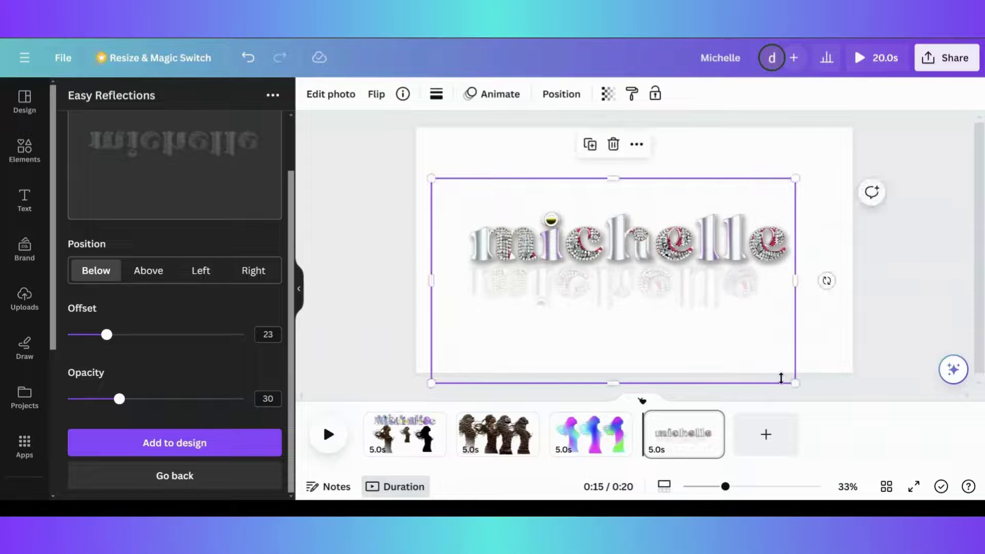
drag(792, 380, 851, 405)
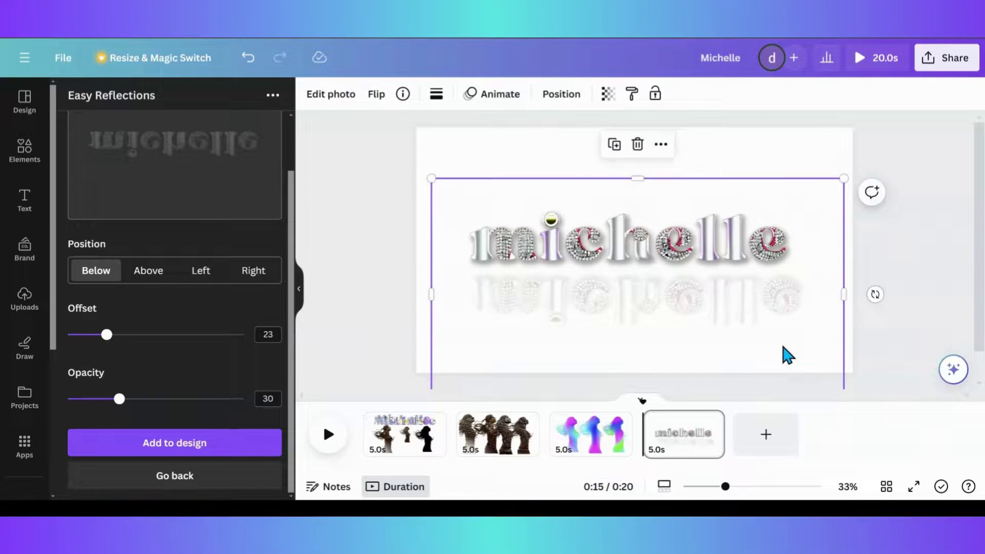
drag(785, 352, 777, 334)
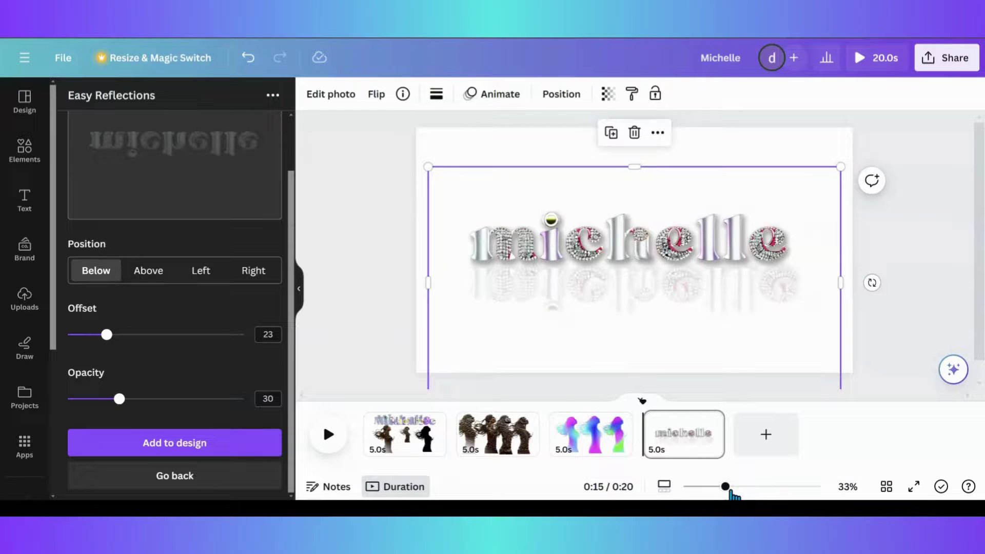
drag(731, 492, 723, 491)
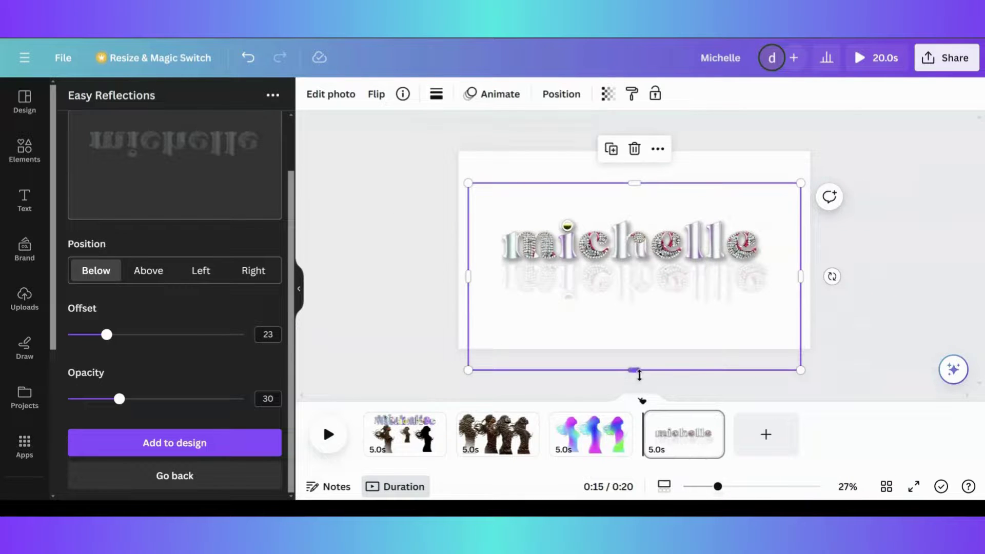
drag(639, 374, 636, 325)
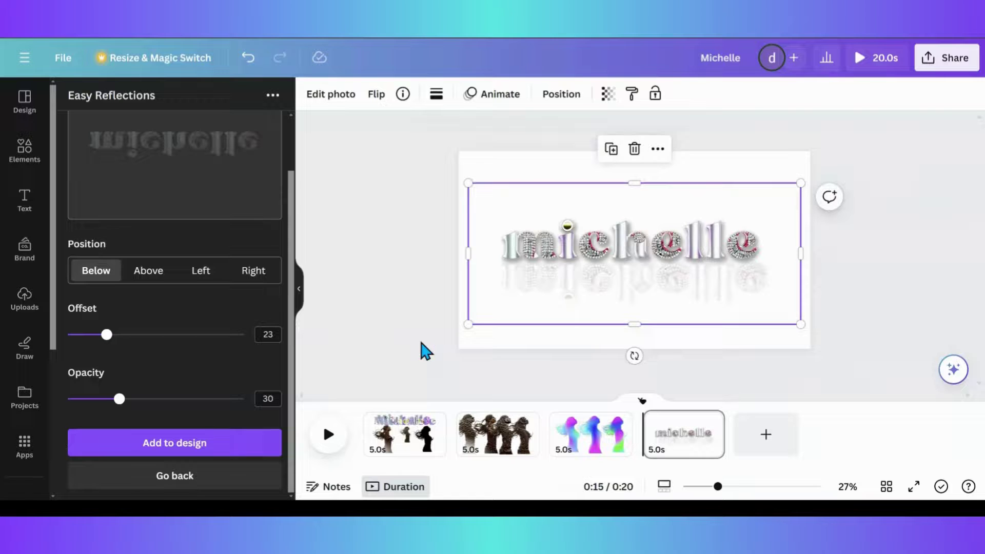
click(425, 349)
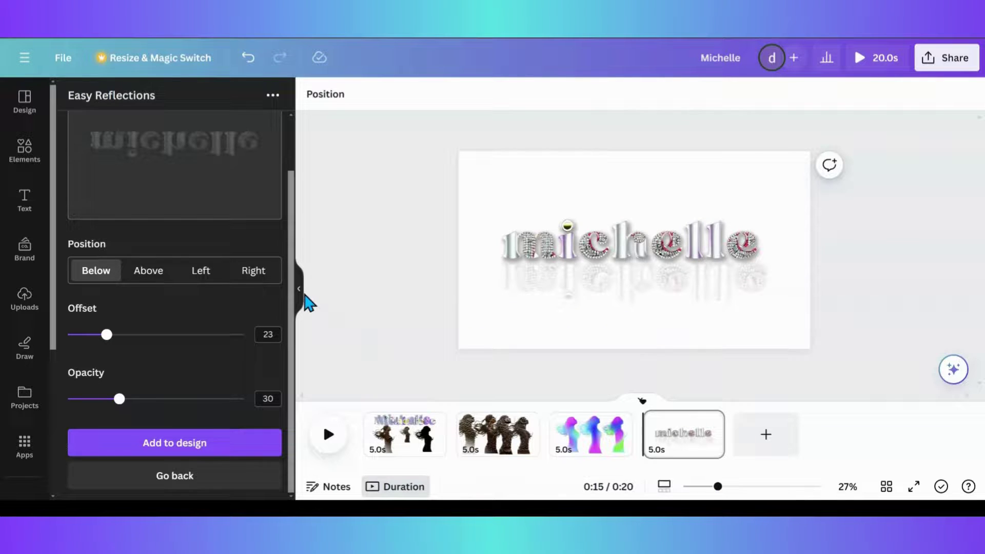
- Resize the michelle image to 1788.4 × 759.5 px and bring up its Position options
click(302, 293)
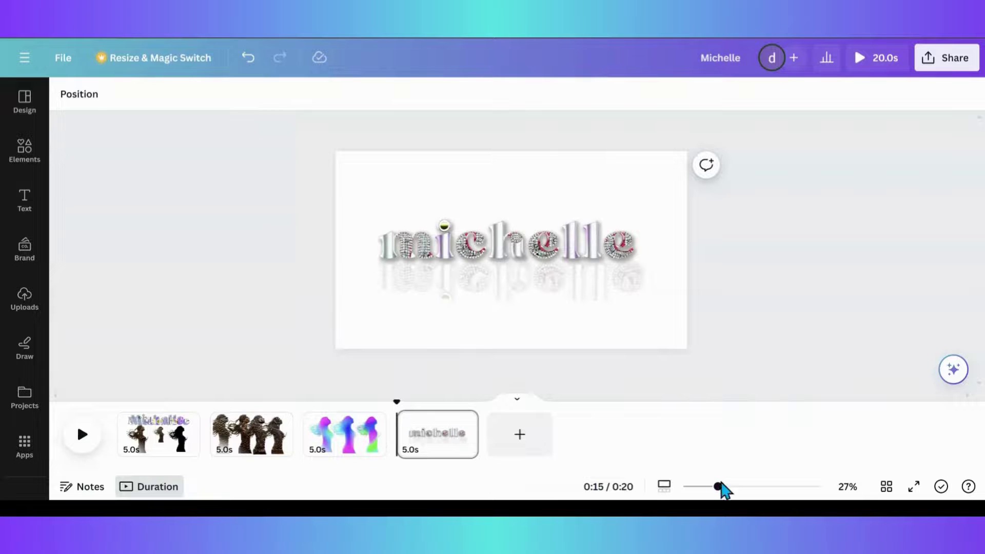
drag(718, 486, 738, 486)
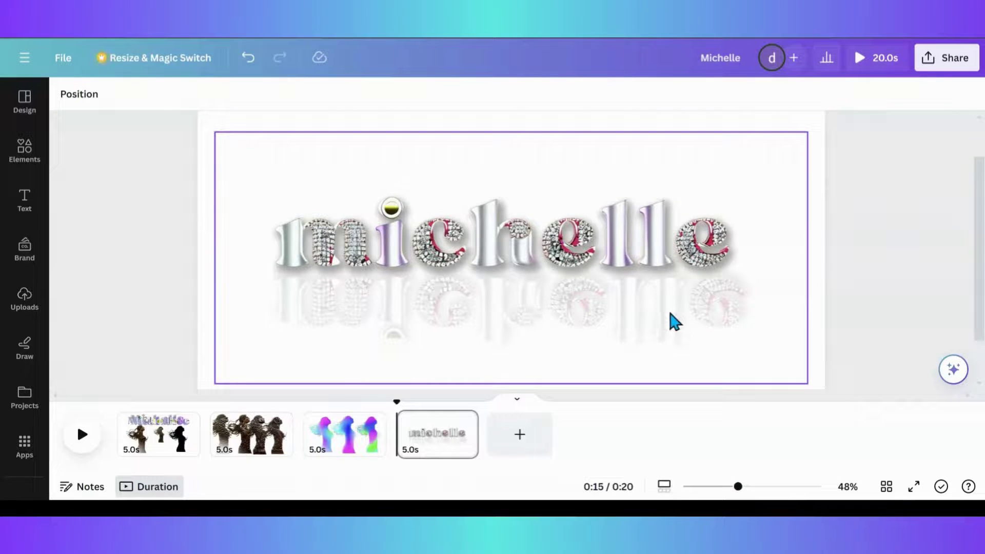
click(675, 322)
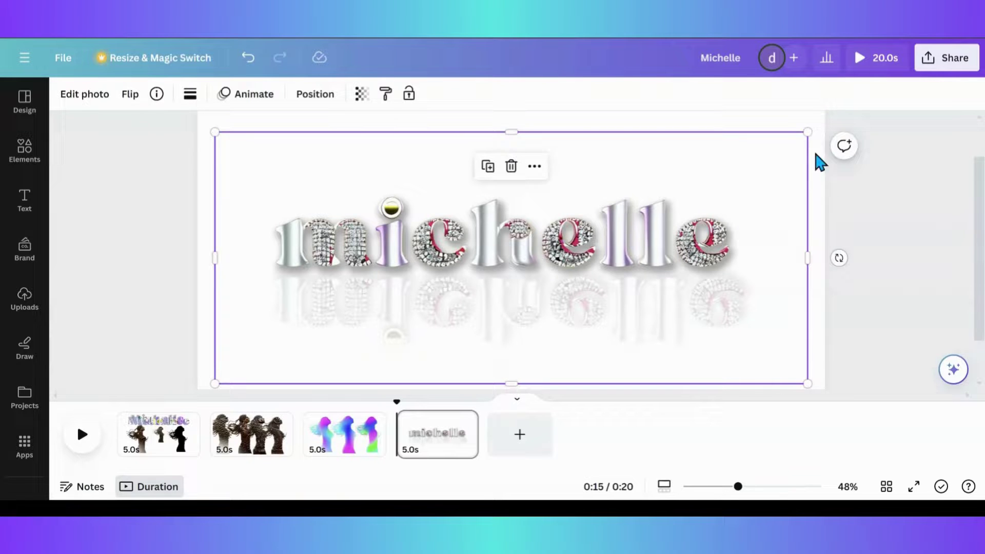
drag(807, 132, 798, 139)
click(174, 259)
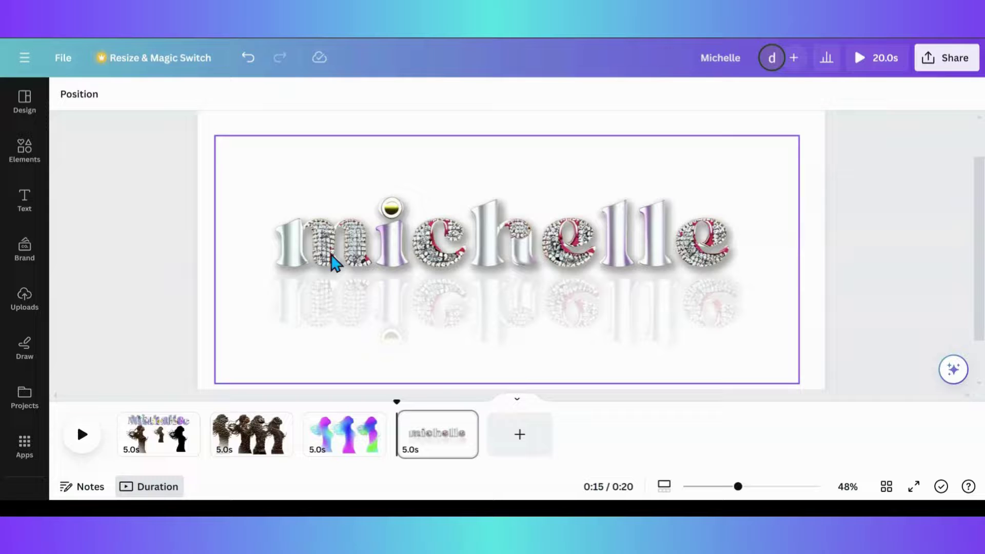
click(347, 253)
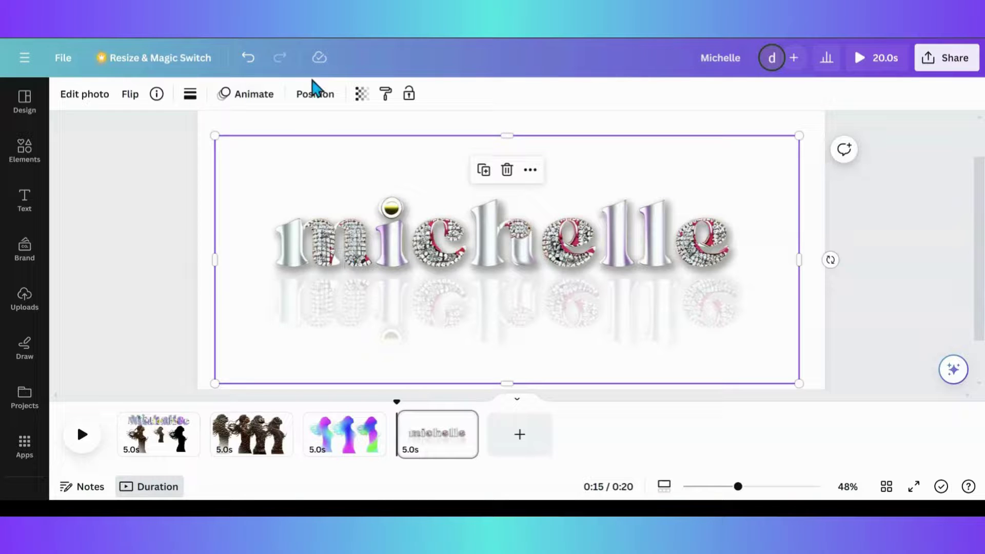
click(315, 94)
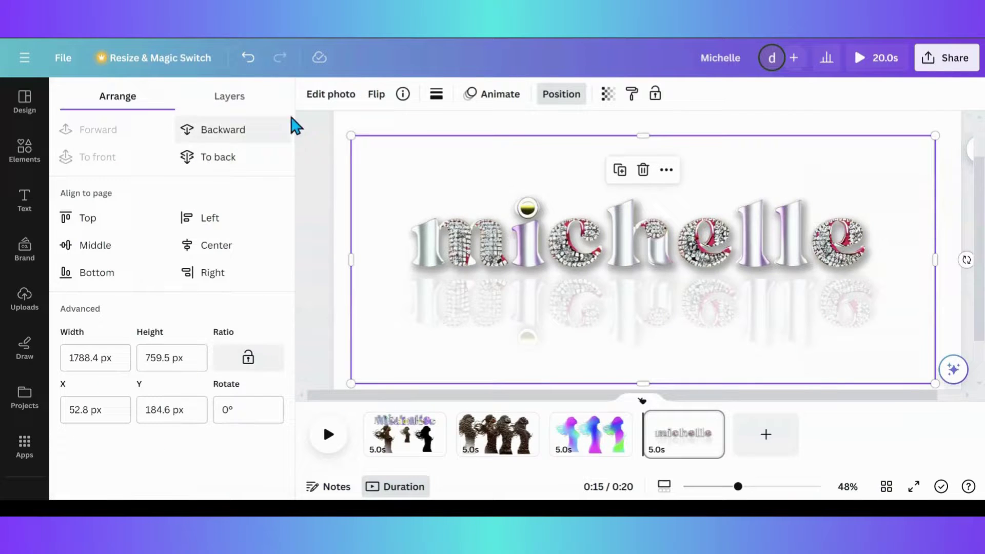
- From the layer list, duplicate the michelle lettering and align the copy over the original
click(257, 105)
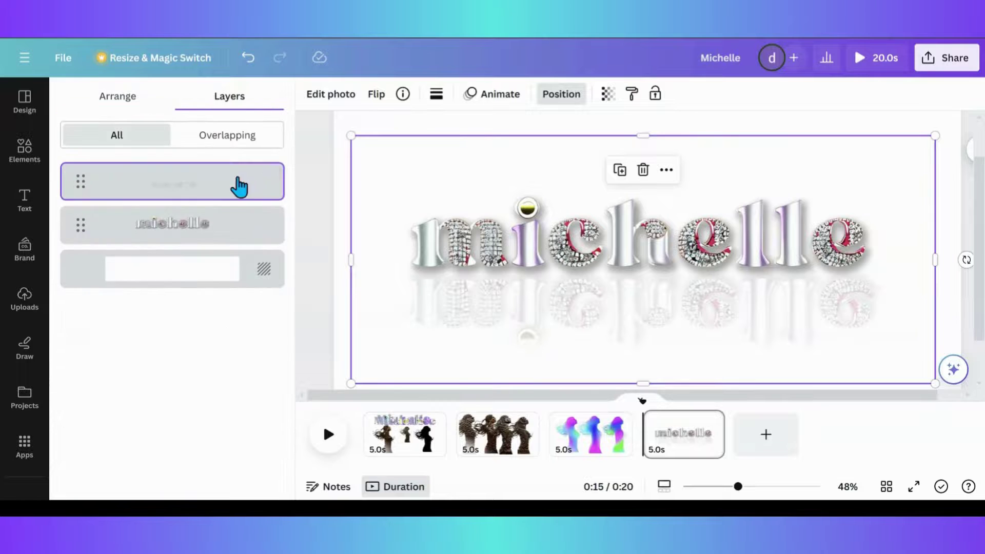
click(204, 236)
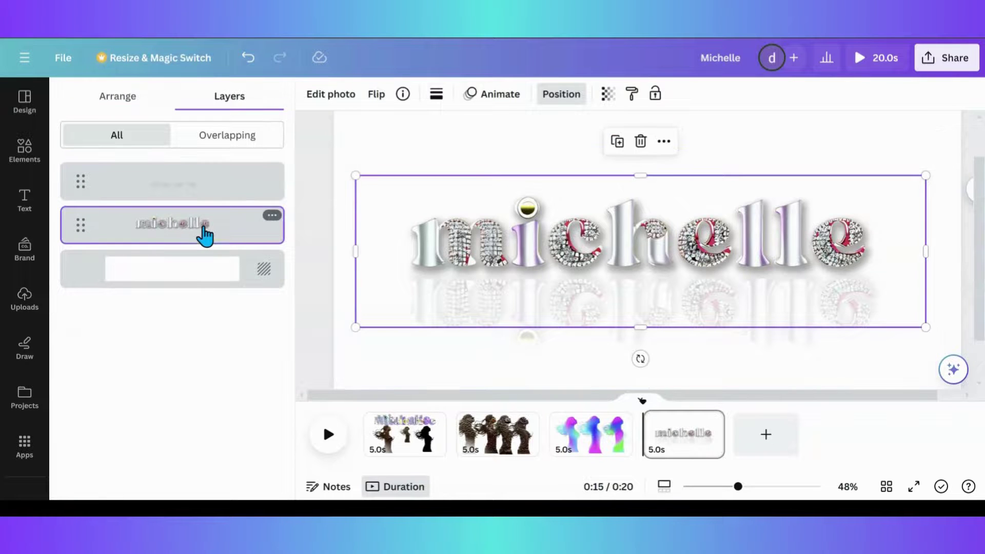
click(618, 143)
drag(586, 249, 576, 235)
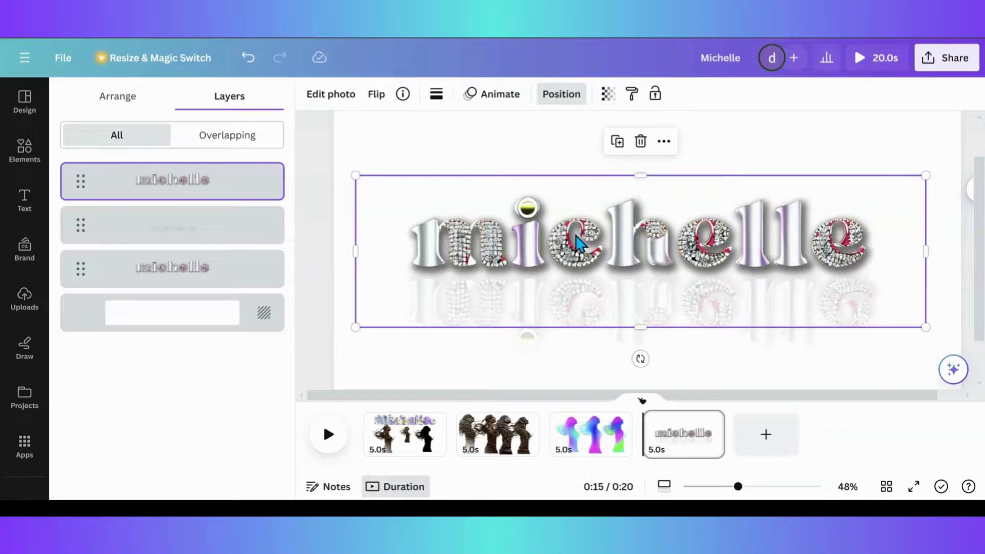
click(524, 145)
click(512, 226)
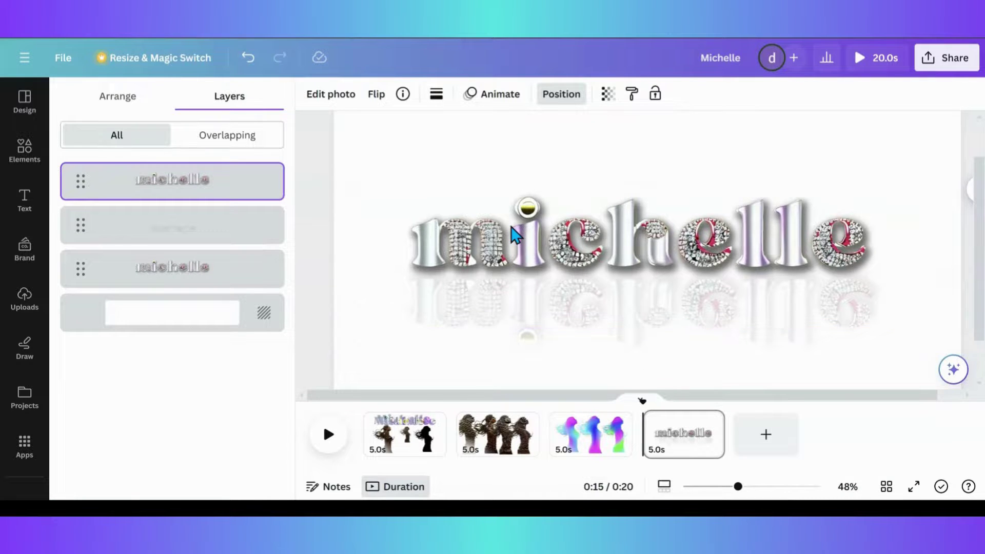
- Duplicate the lettering again and snap the new copy centred exactly over the original
click(515, 235)
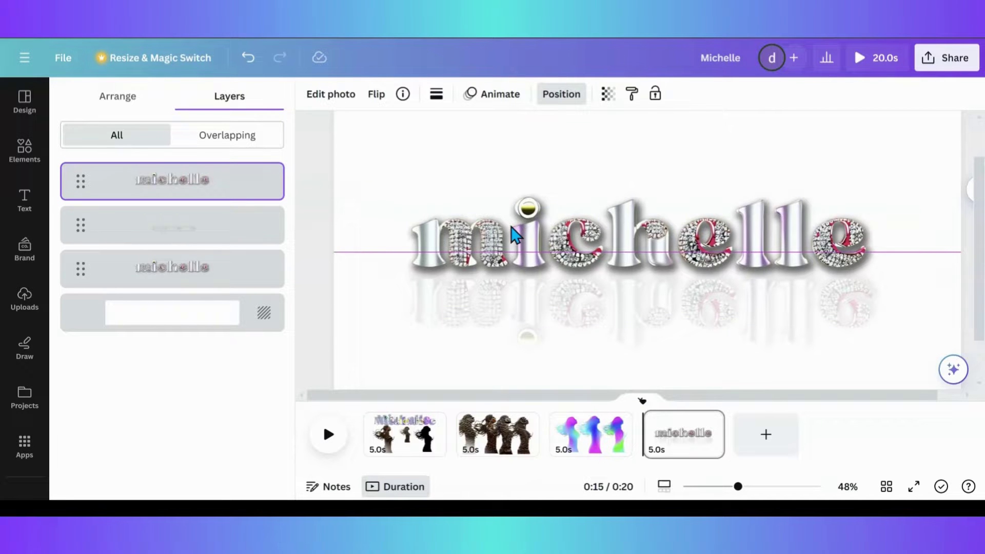
click(516, 235)
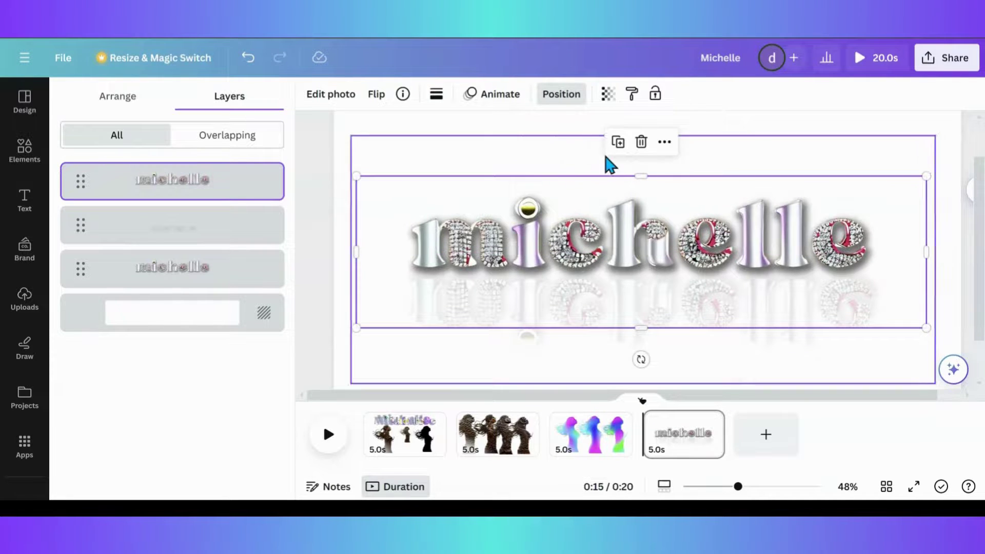
click(623, 147)
drag(567, 241, 561, 235)
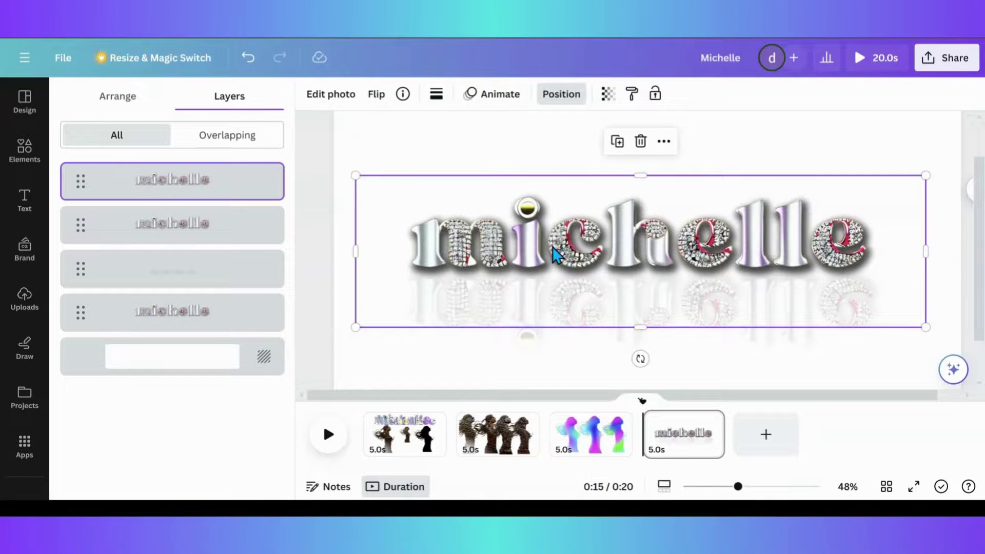
click(469, 137)
click(495, 238)
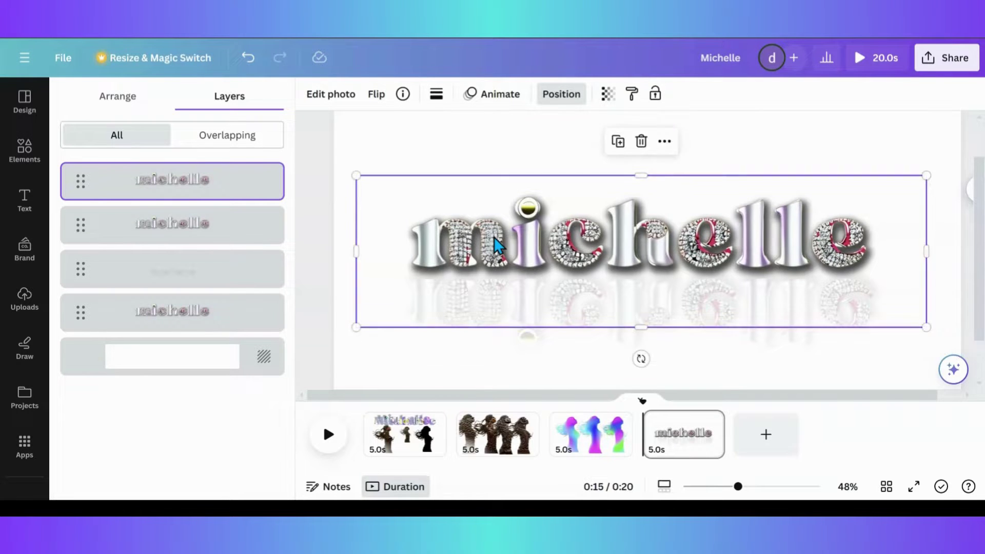
click(497, 246)
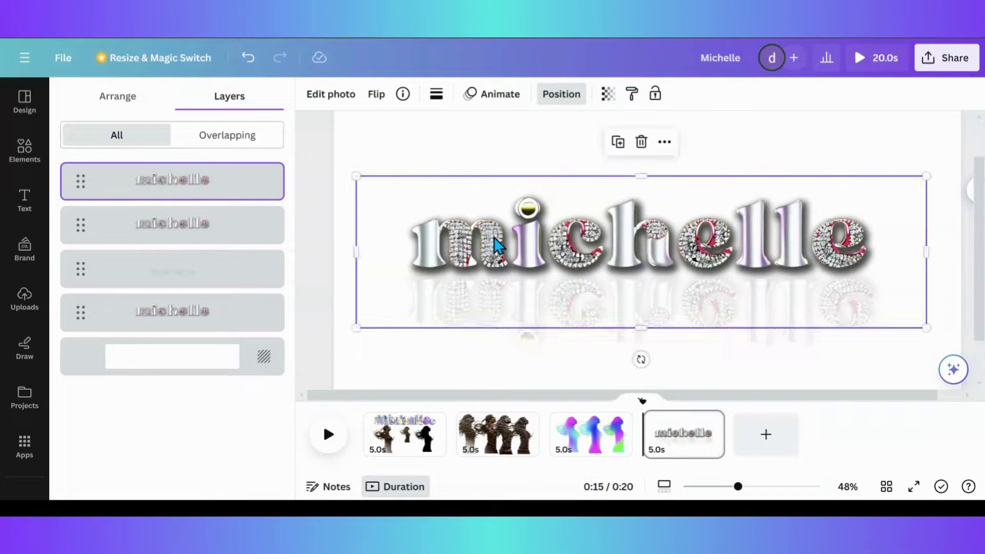
drag(497, 247, 495, 236)
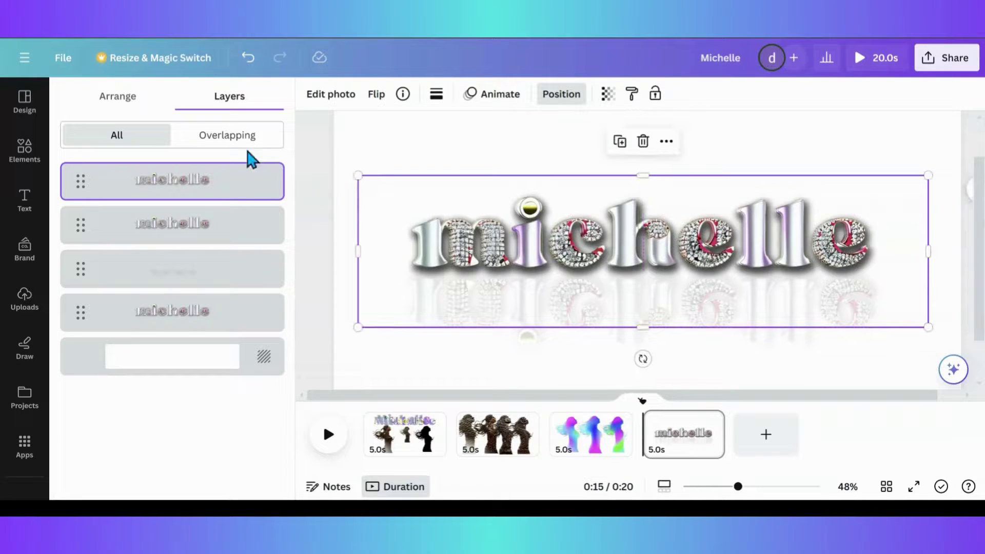
- Give the fourth michelle copy in the layer stack a whole-image blur of intensity 33
click(185, 322)
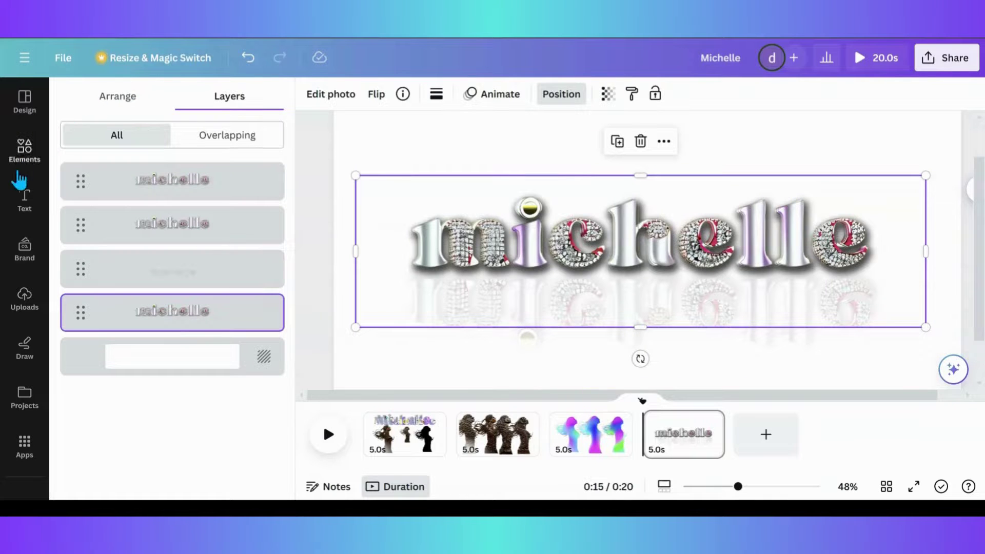
click(314, 99)
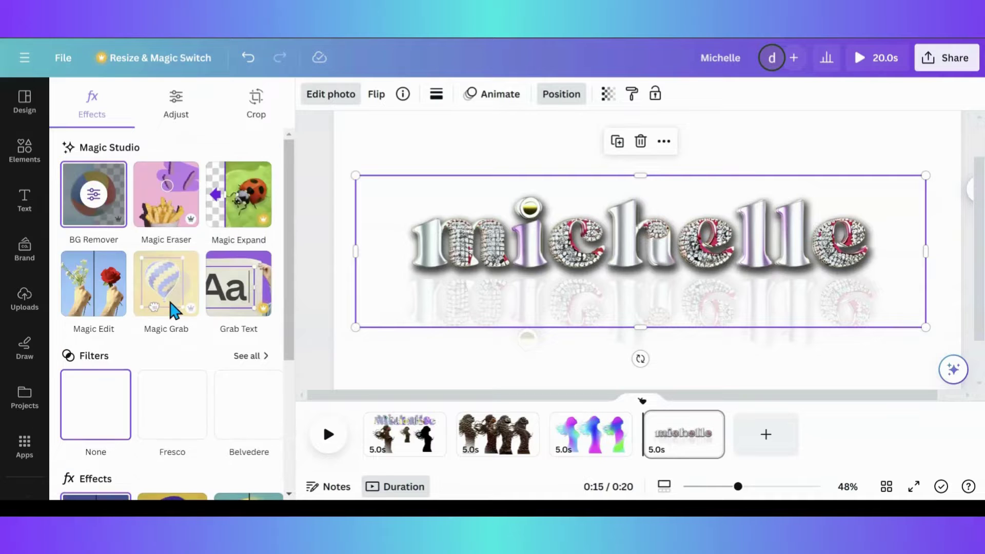
scroll(172, 310, down, 4)
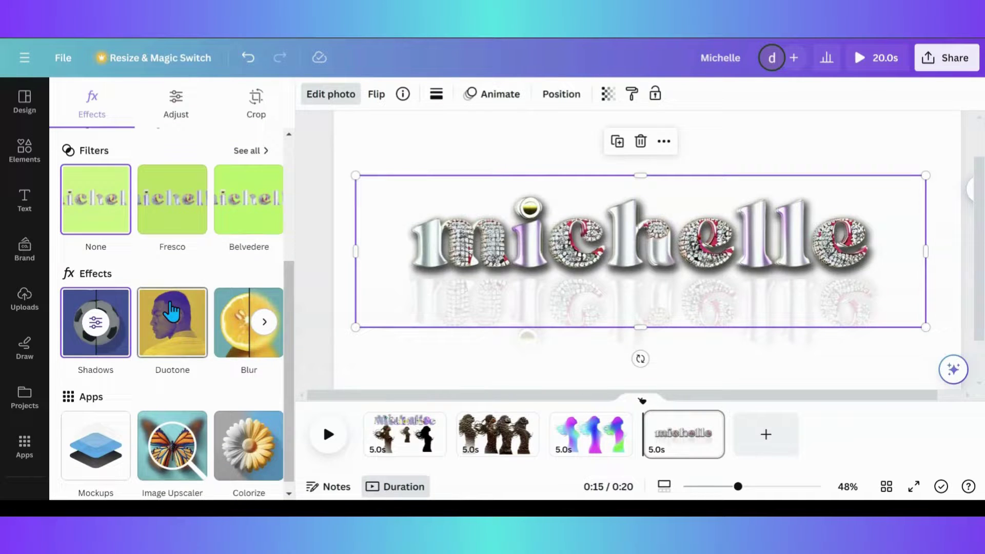
click(242, 336)
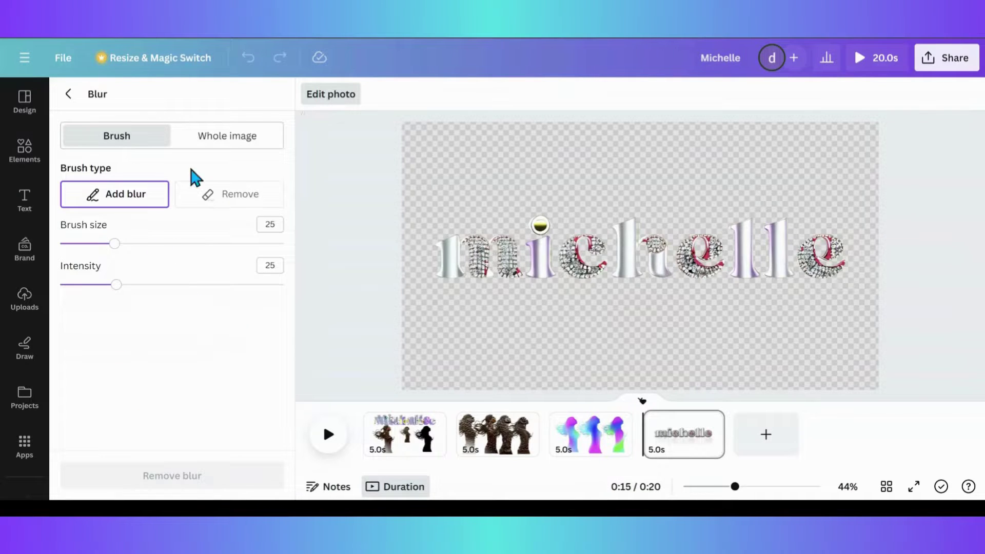
click(206, 145)
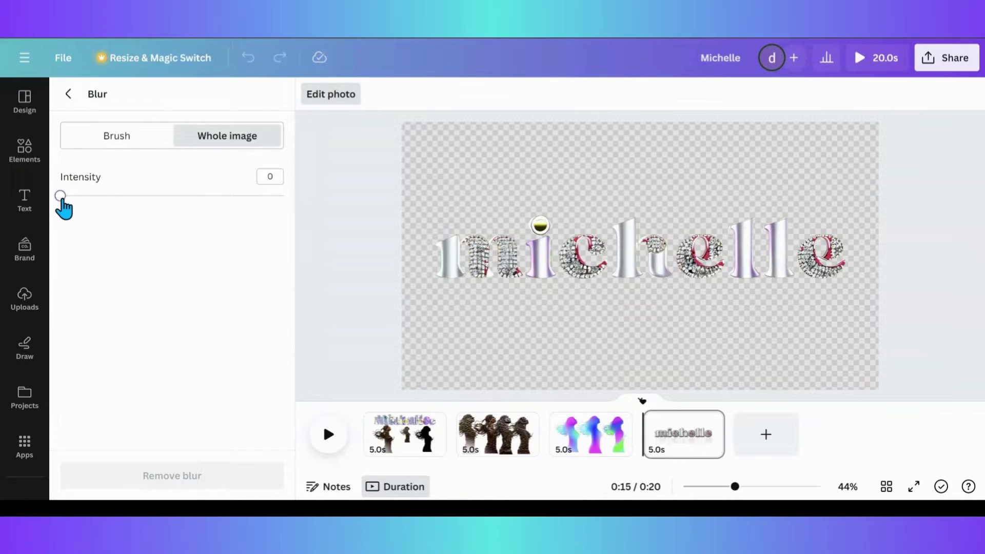
drag(61, 198, 134, 201)
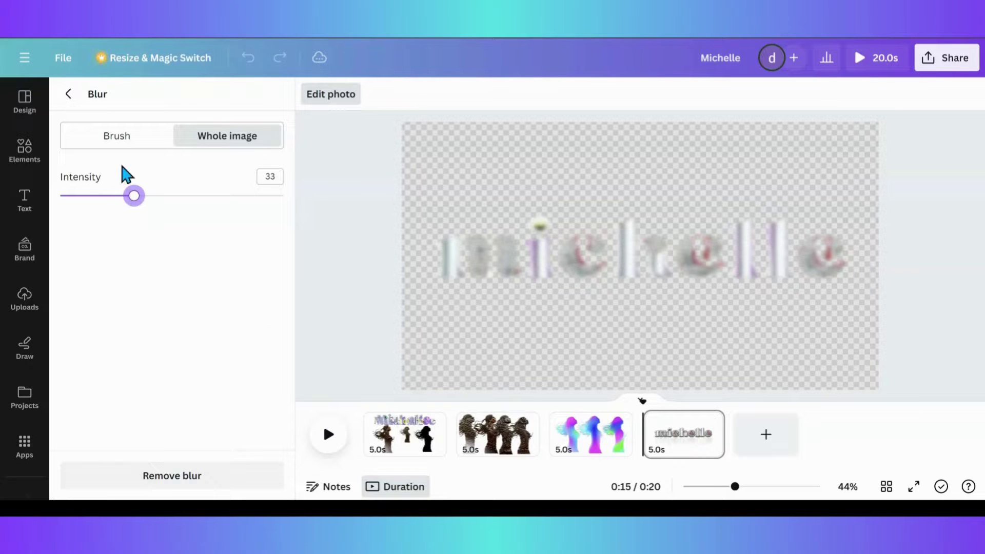
click(66, 95)
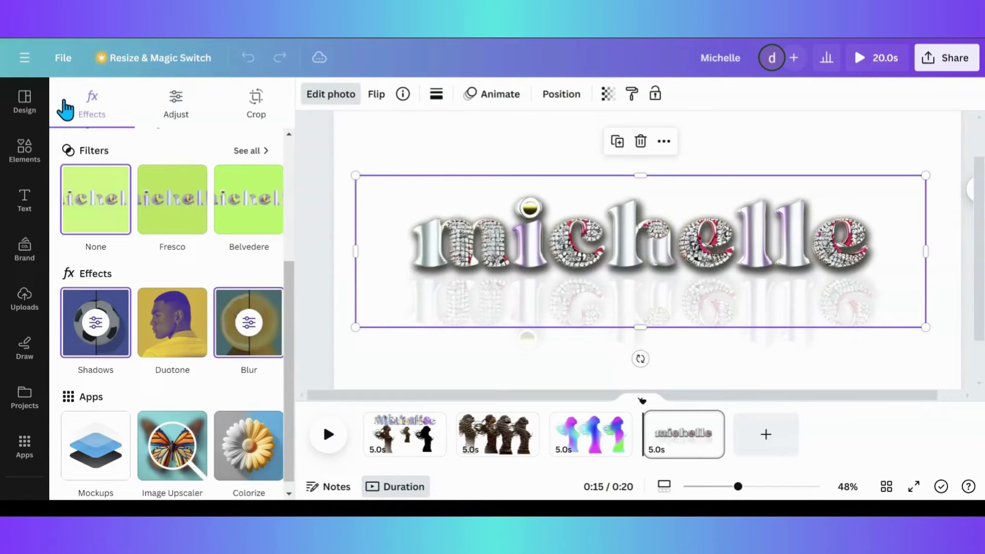
click(559, 95)
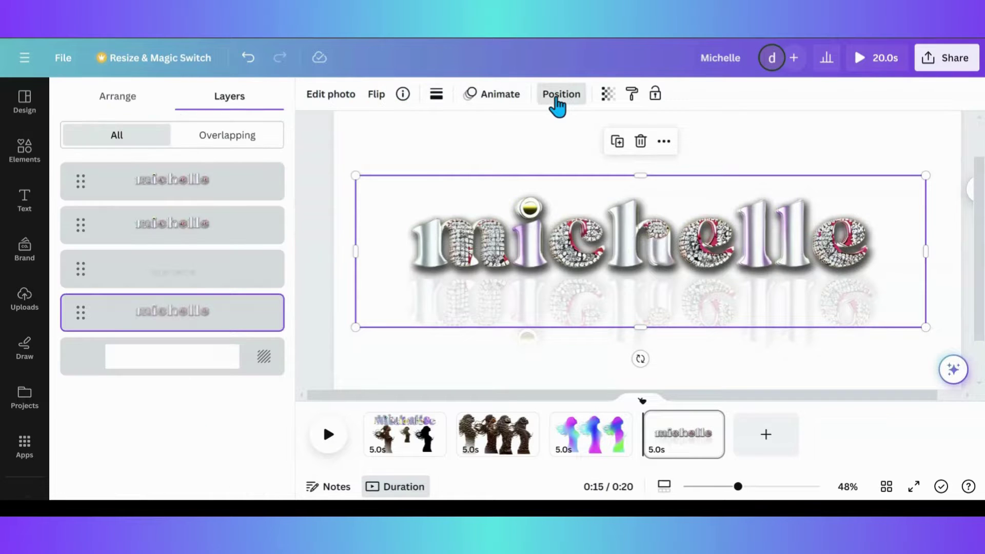
- Apply a whole-image blur of intensity 14 to the second michelle copy in the stack
click(208, 224)
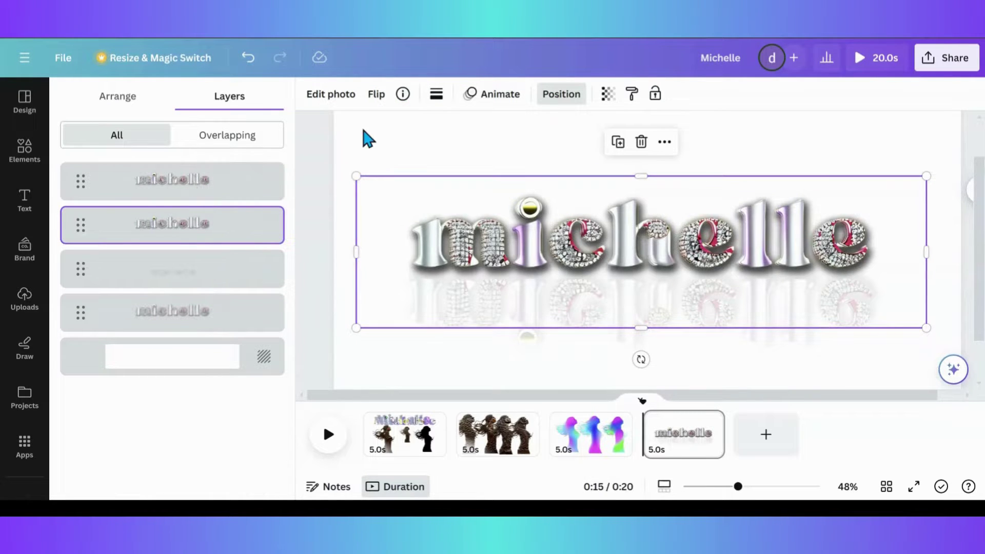
click(334, 103)
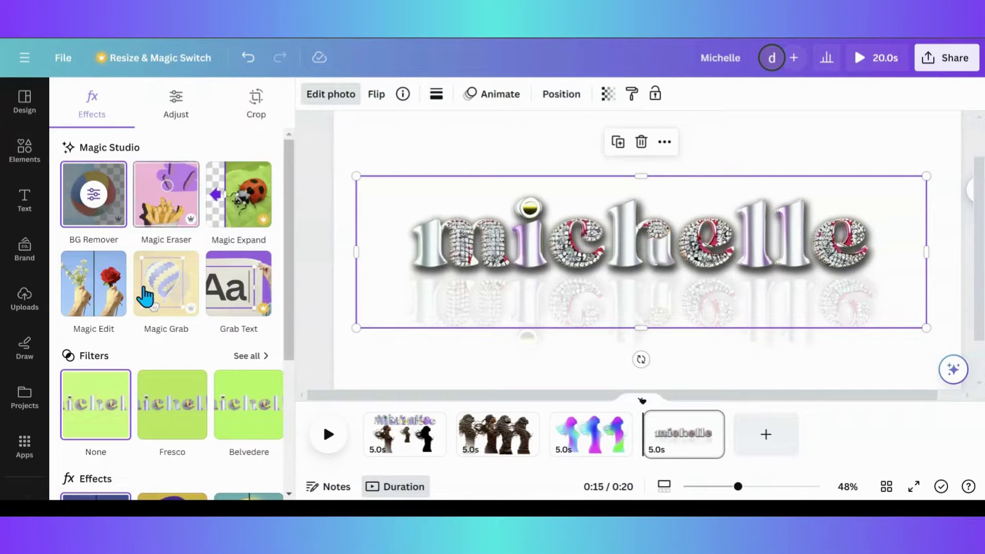
scroll(145, 303, down, 4)
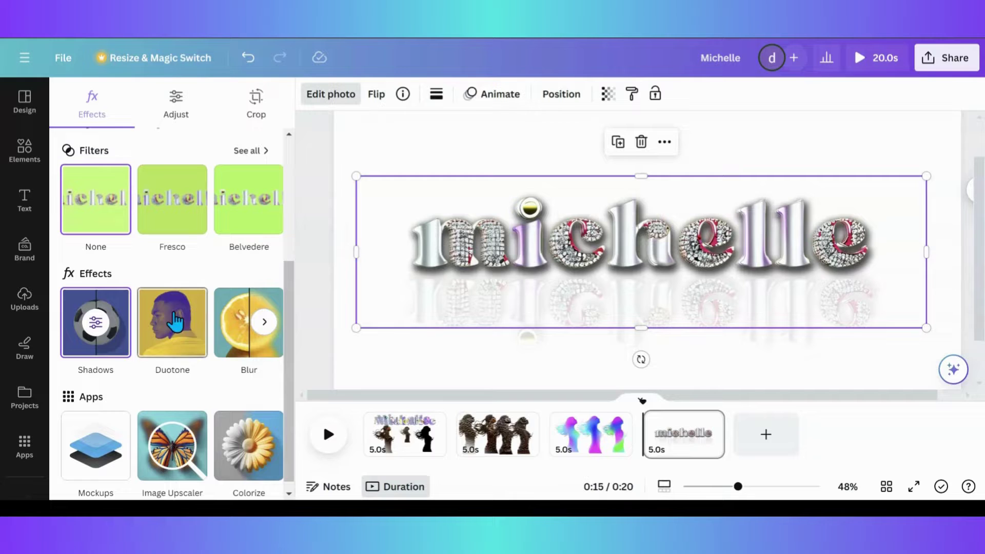
click(224, 340)
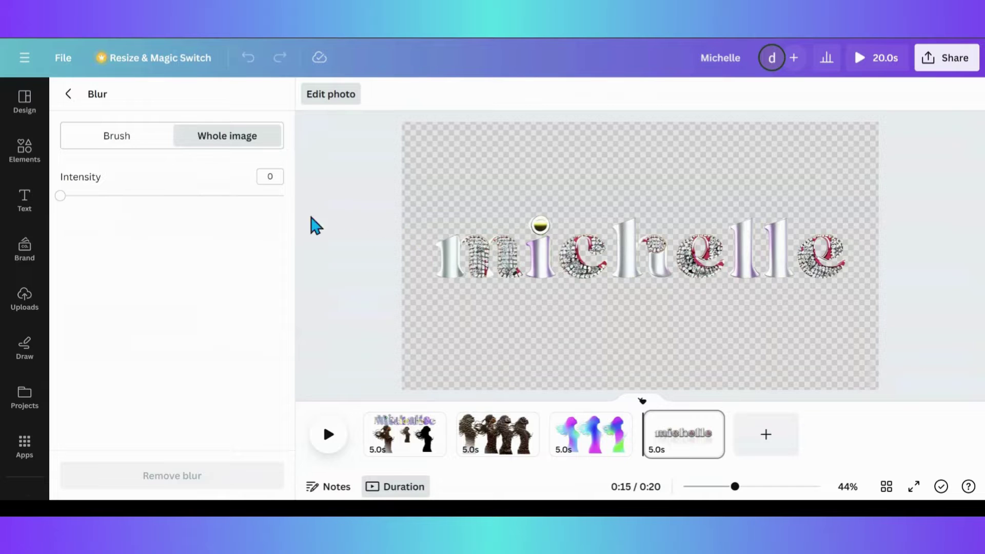
drag(60, 199, 92, 200)
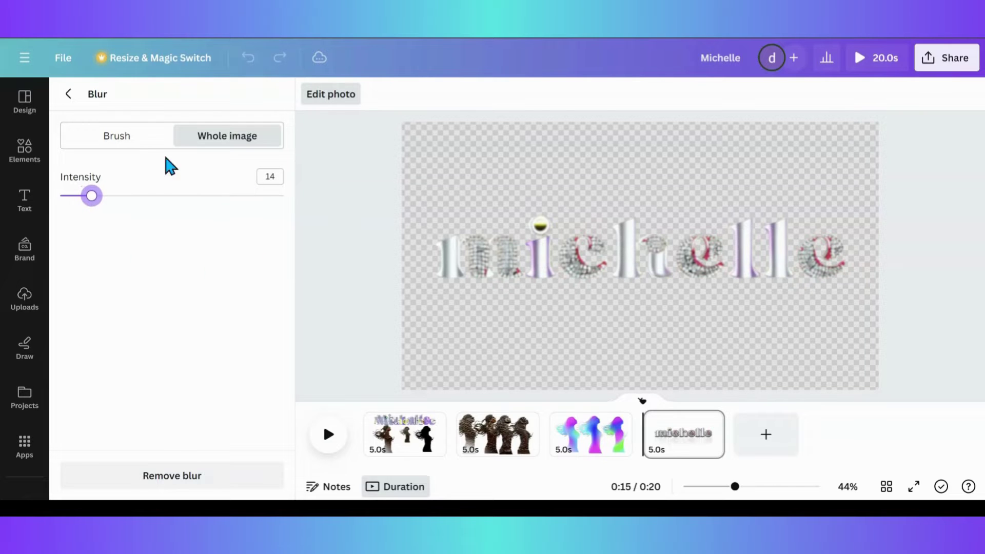
click(70, 95)
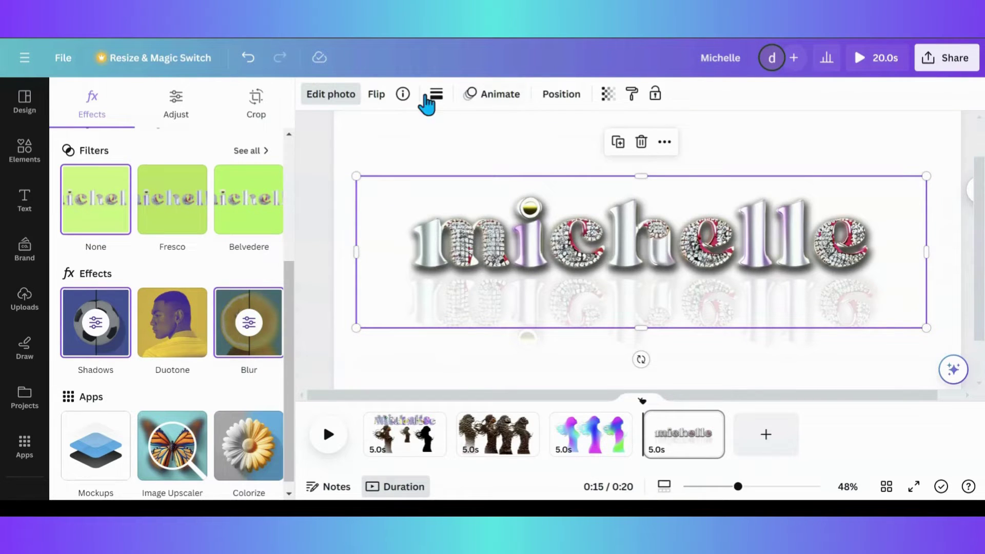
- Set the fourth copy's transparency to 79 and the second copy's transparency to 84
click(554, 104)
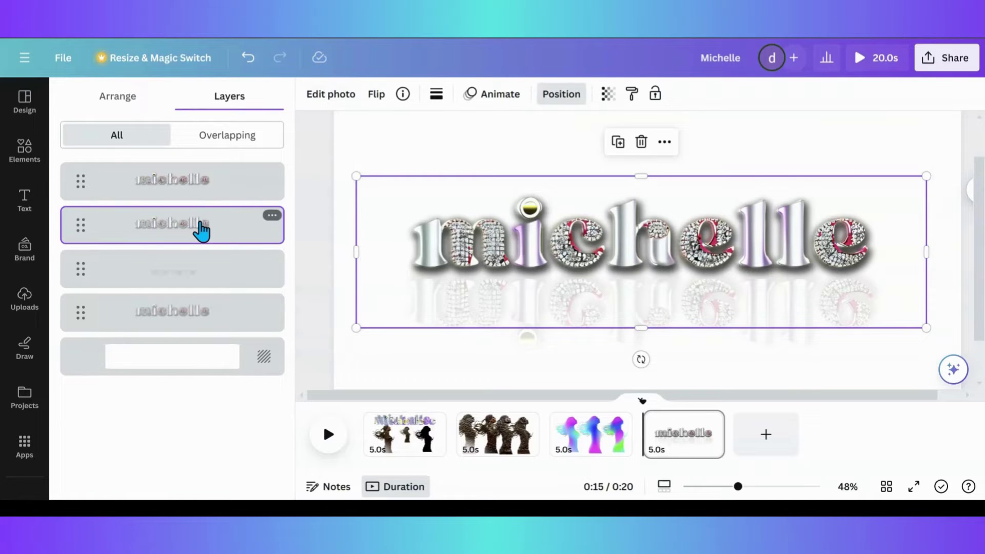
click(173, 319)
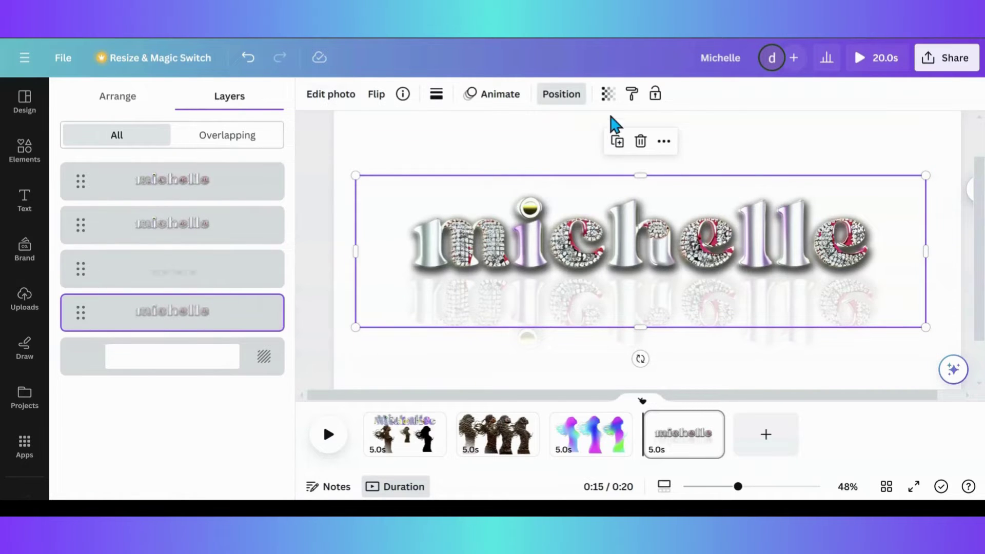
click(608, 95)
drag(607, 151, 581, 153)
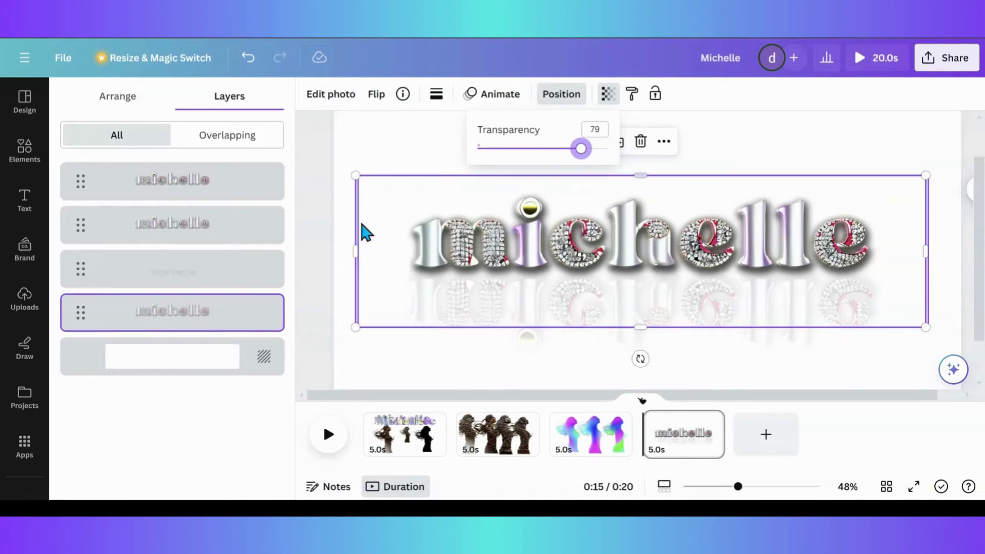
click(197, 233)
click(608, 96)
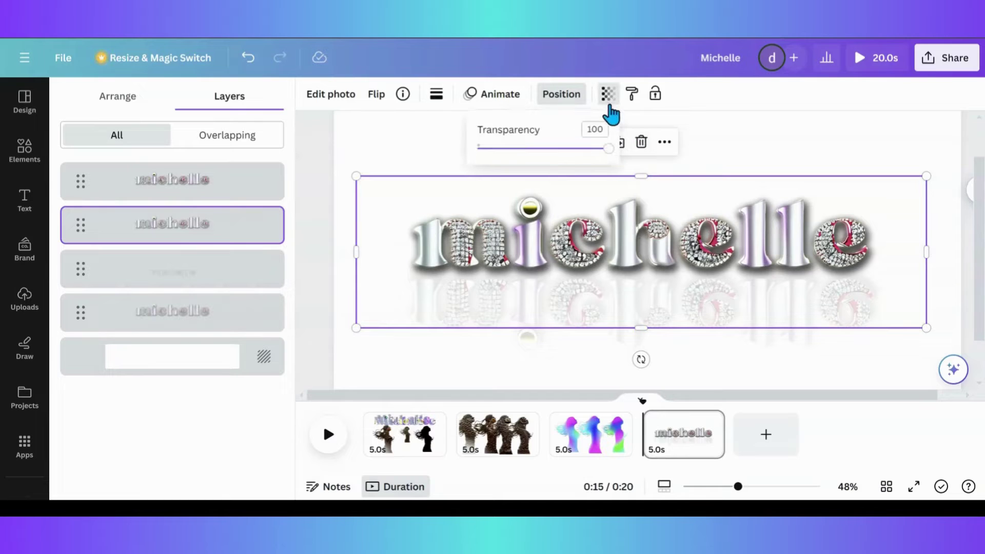
drag(609, 152, 588, 152)
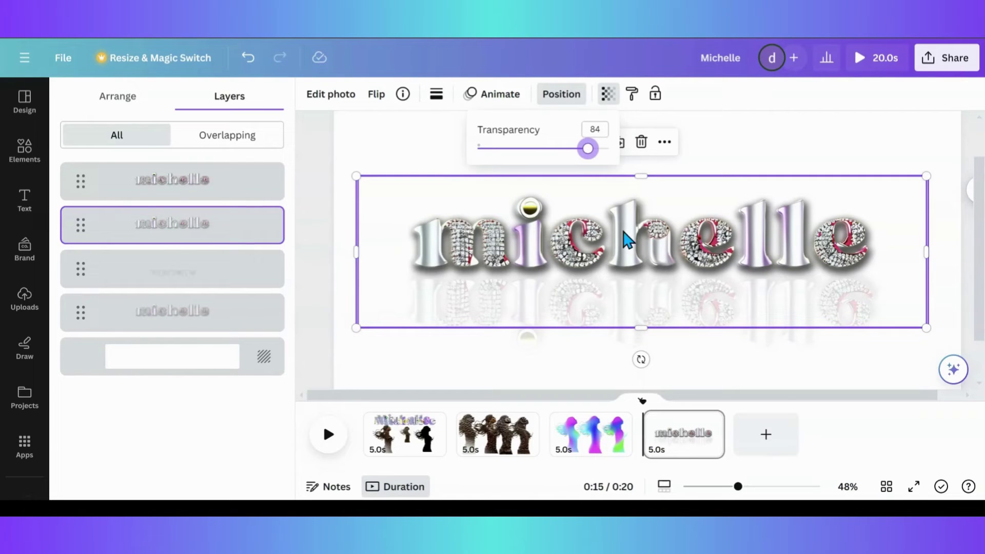
click(335, 212)
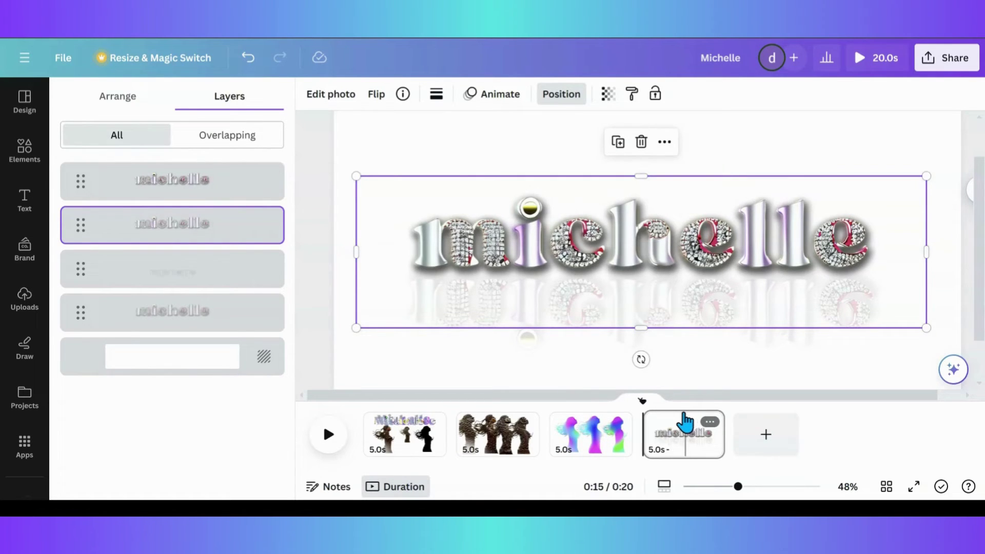
click(608, 380)
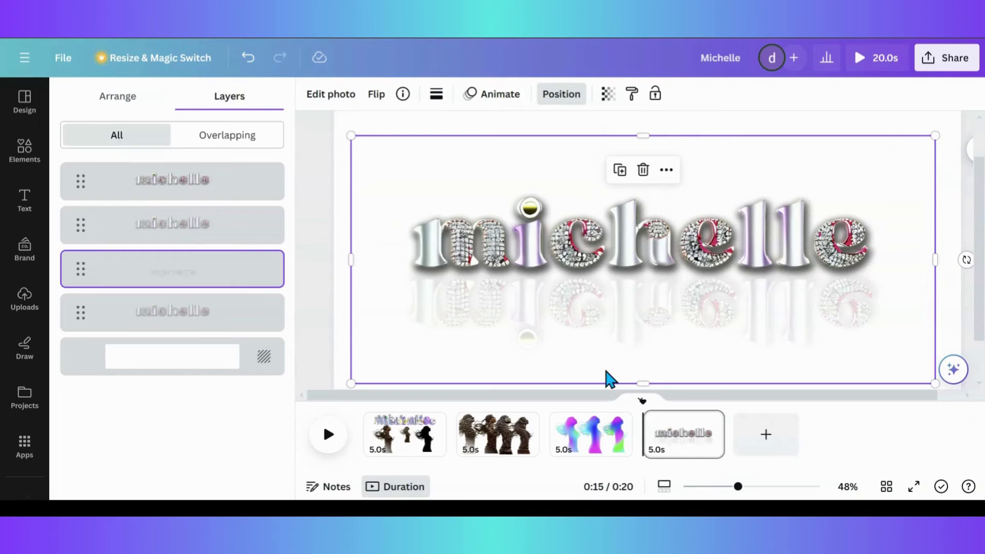